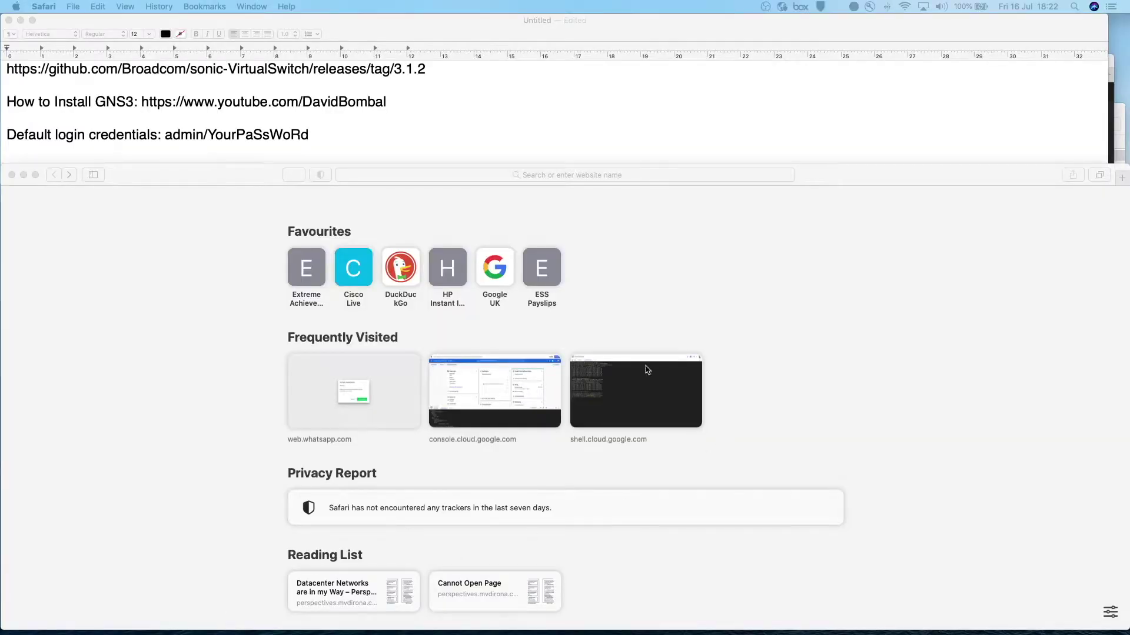
- Copy the GitHub release link from the notes and load it in Safari to view the 3.1.2 assets
left_click(435, 69)
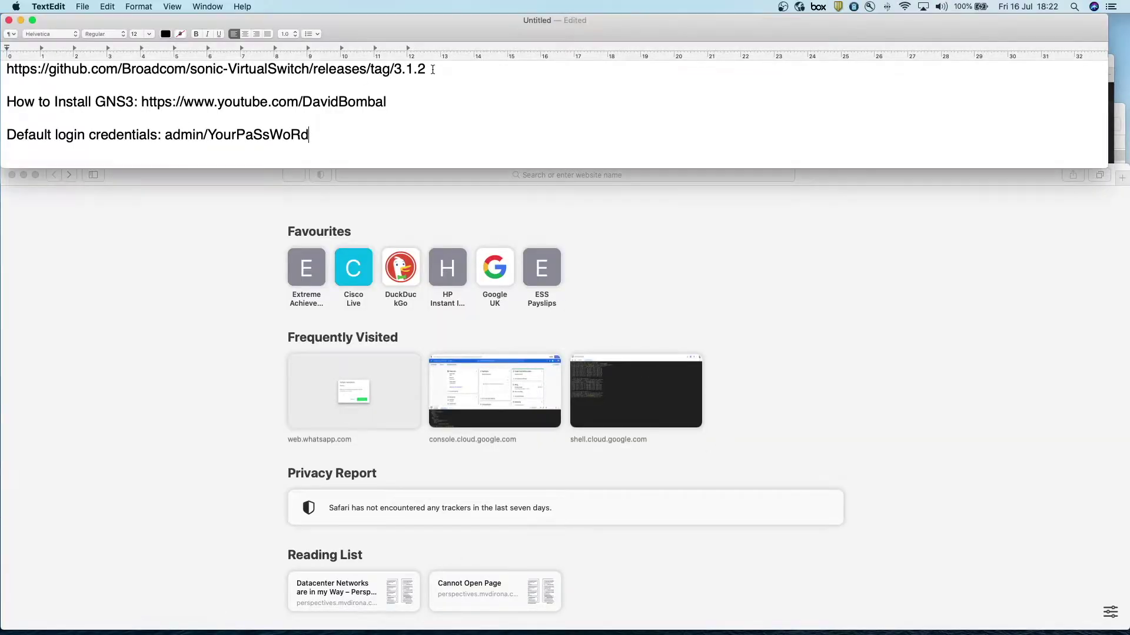
left_click_drag(435, 69, 2, 71)
key("super+c")
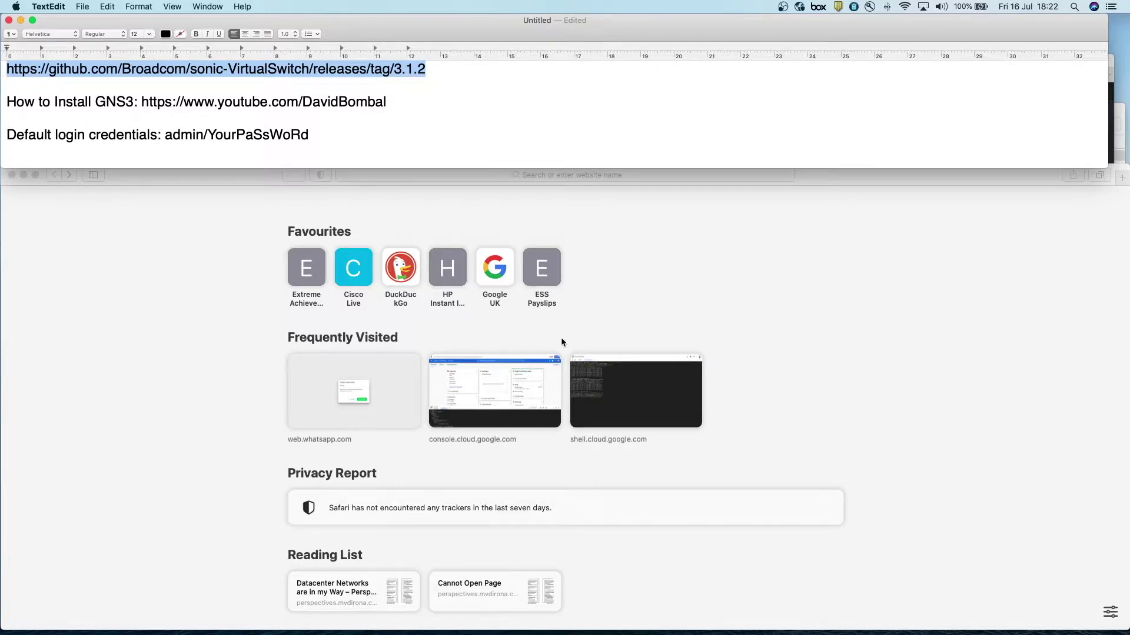
left_click(653, 229)
left_click(387, 175)
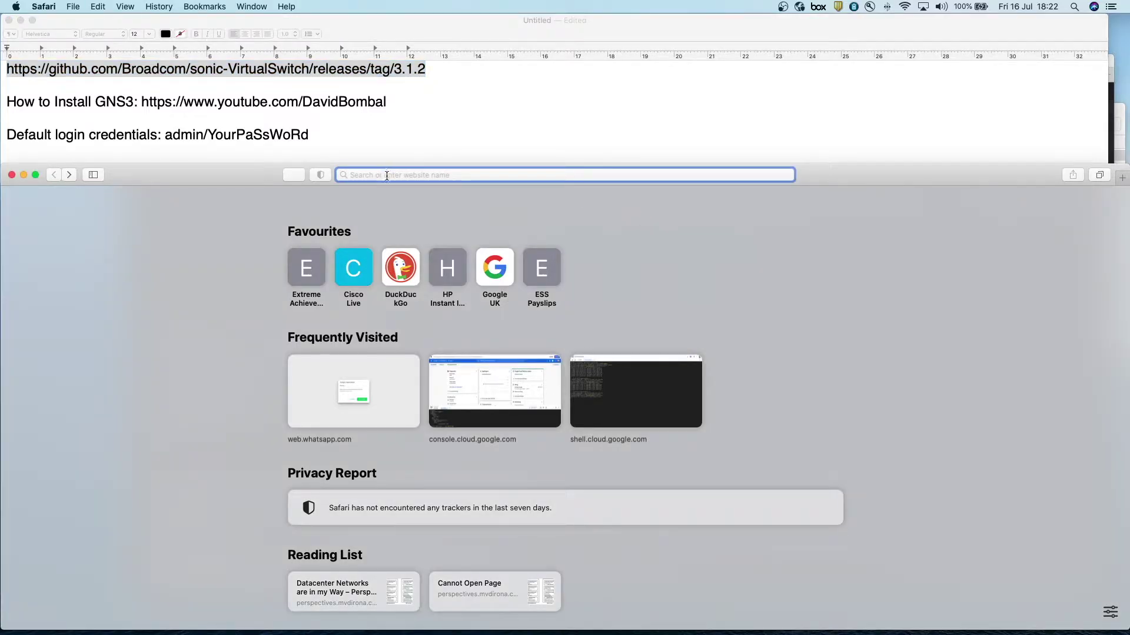
key("super+v")
key("Return")
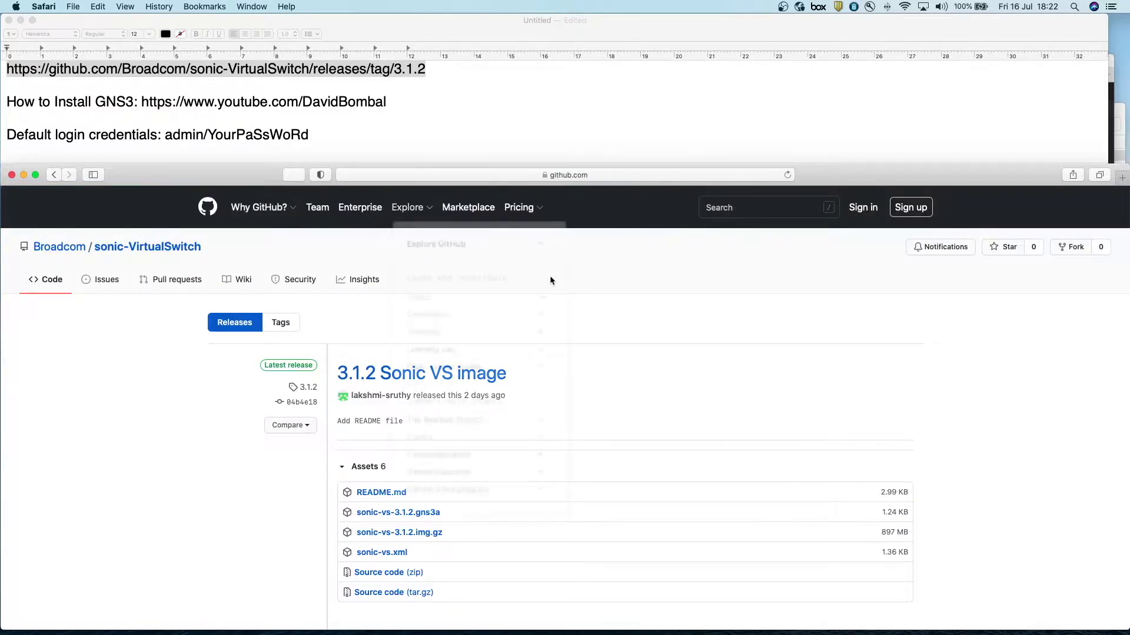
scroll(262, 524, "down", 1)
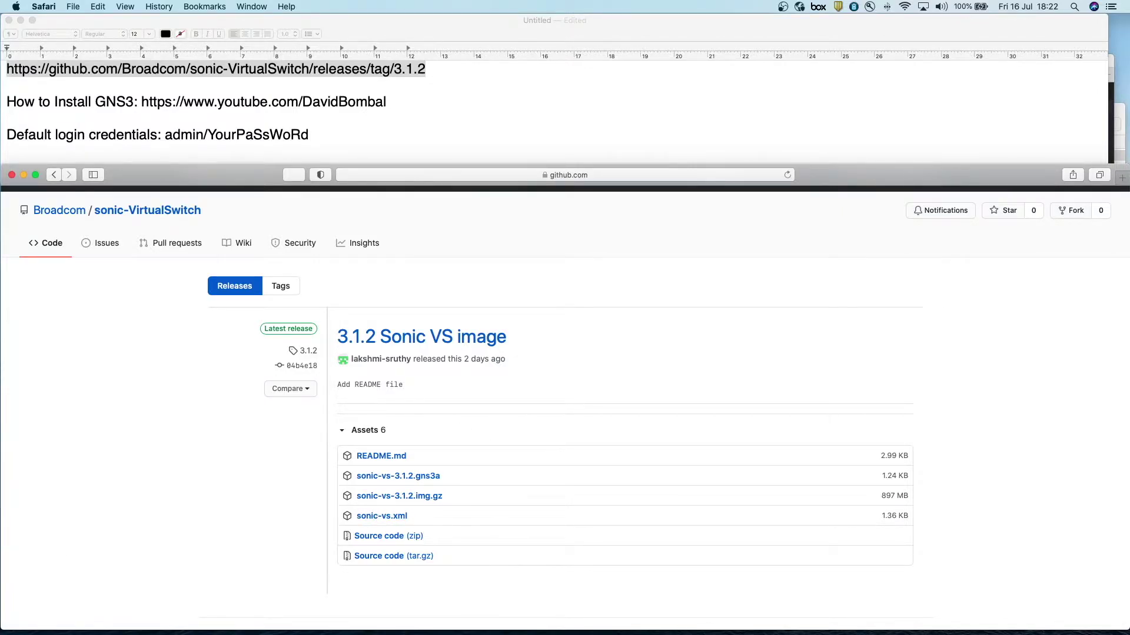
- Switch to the SONiC-vs 3.1.2 Finder folder and bring README.md up in Atom
key("super+Tab")
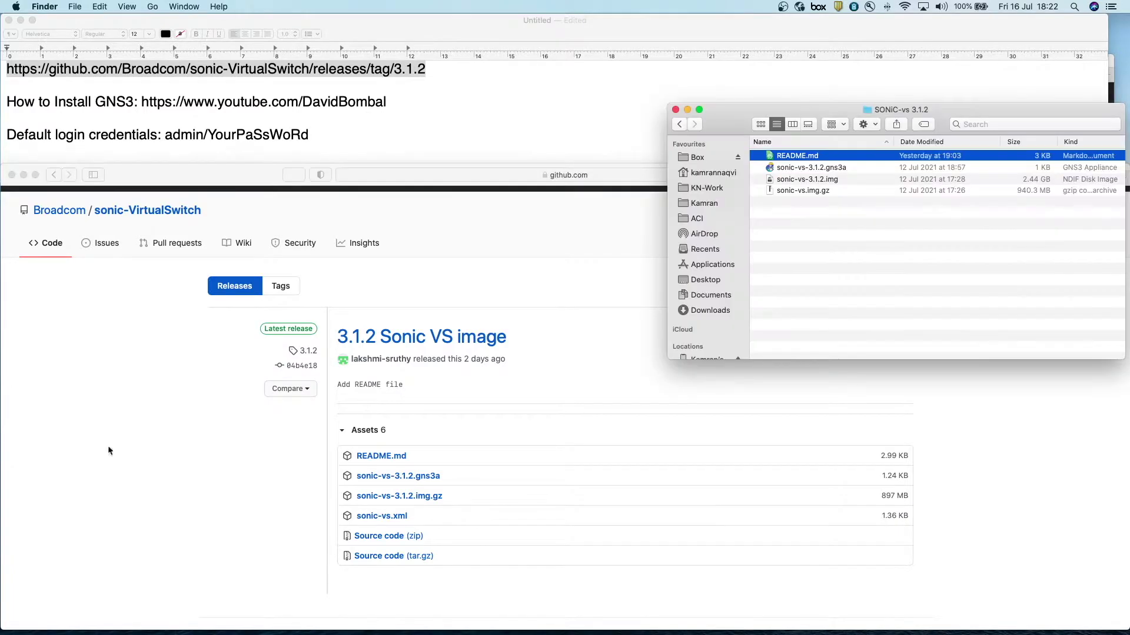
left_click(823, 259)
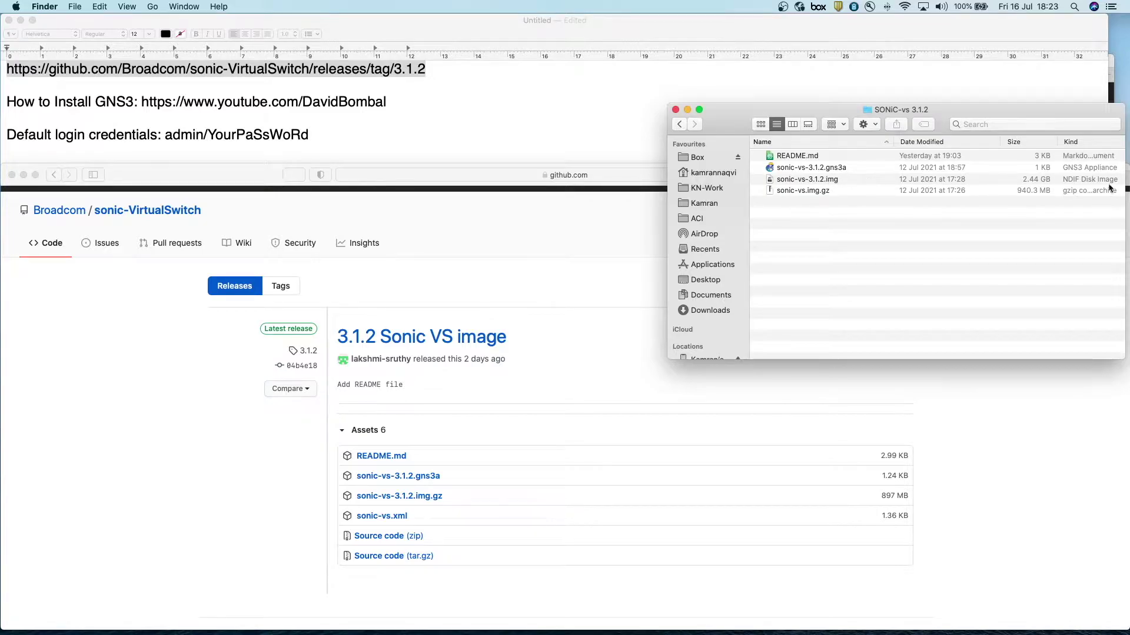
left_click(827, 179)
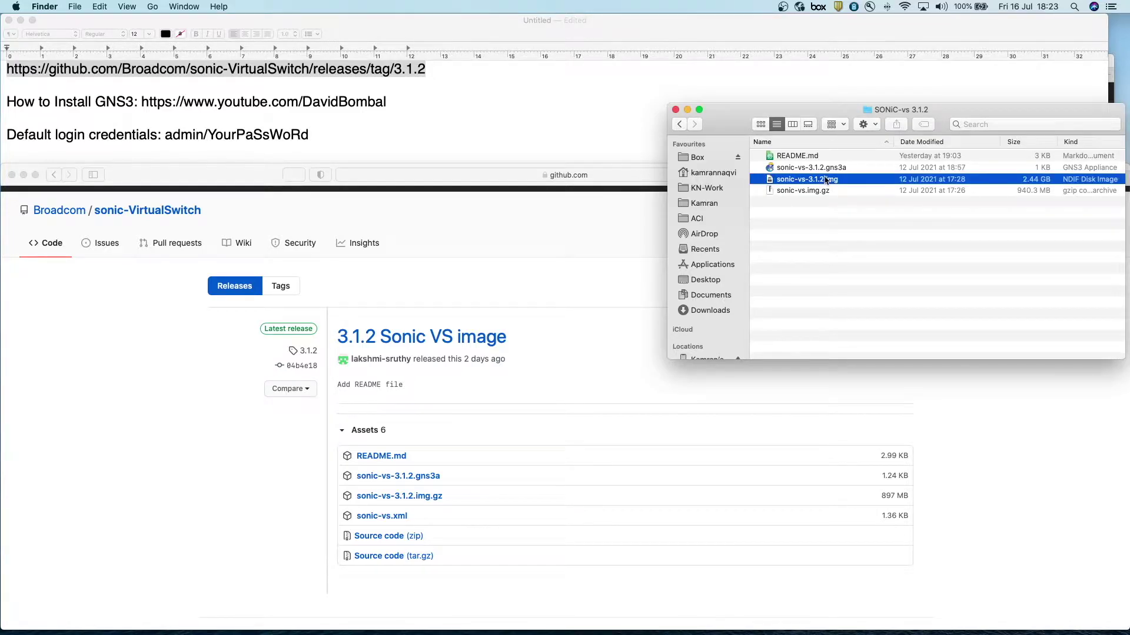
left_click(829, 225)
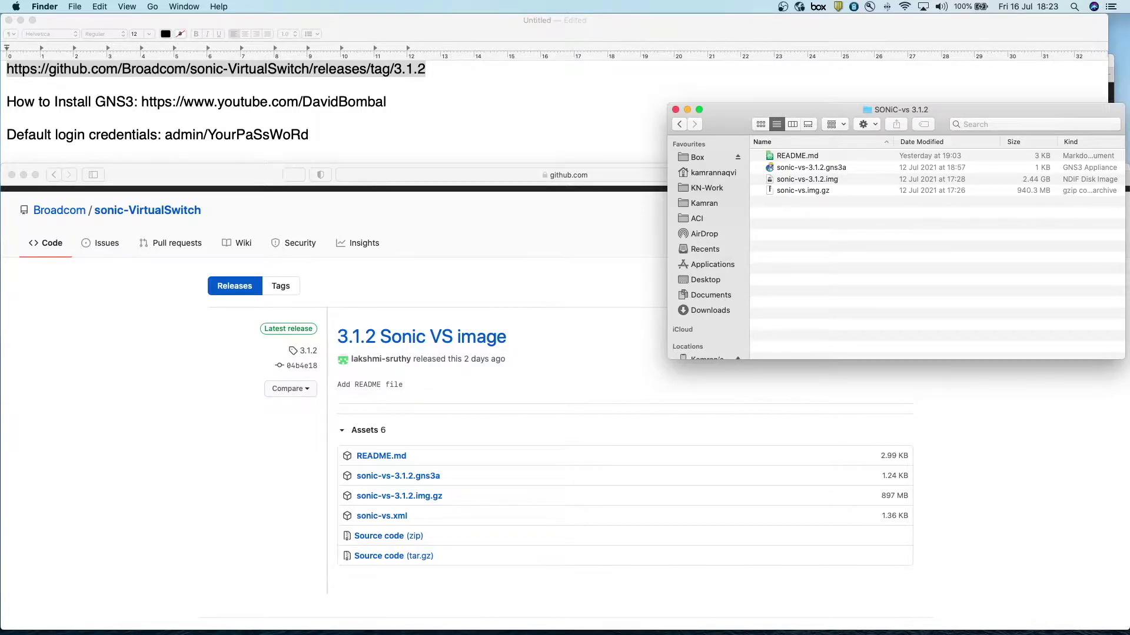
key("super+Tab")
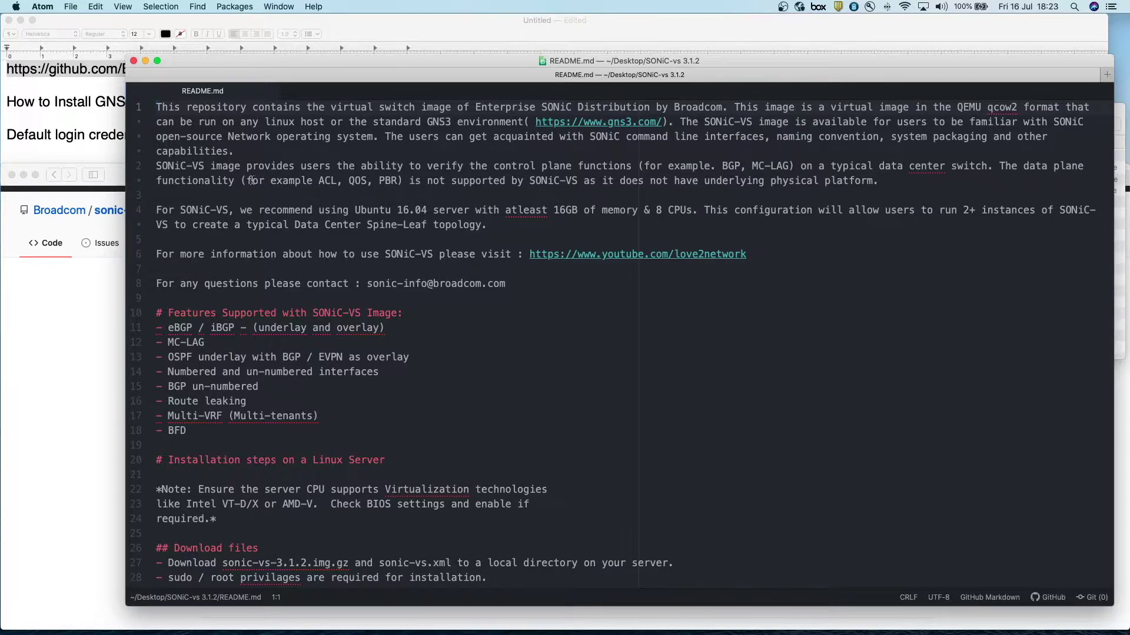
left_click_drag(246, 181, 402, 181)
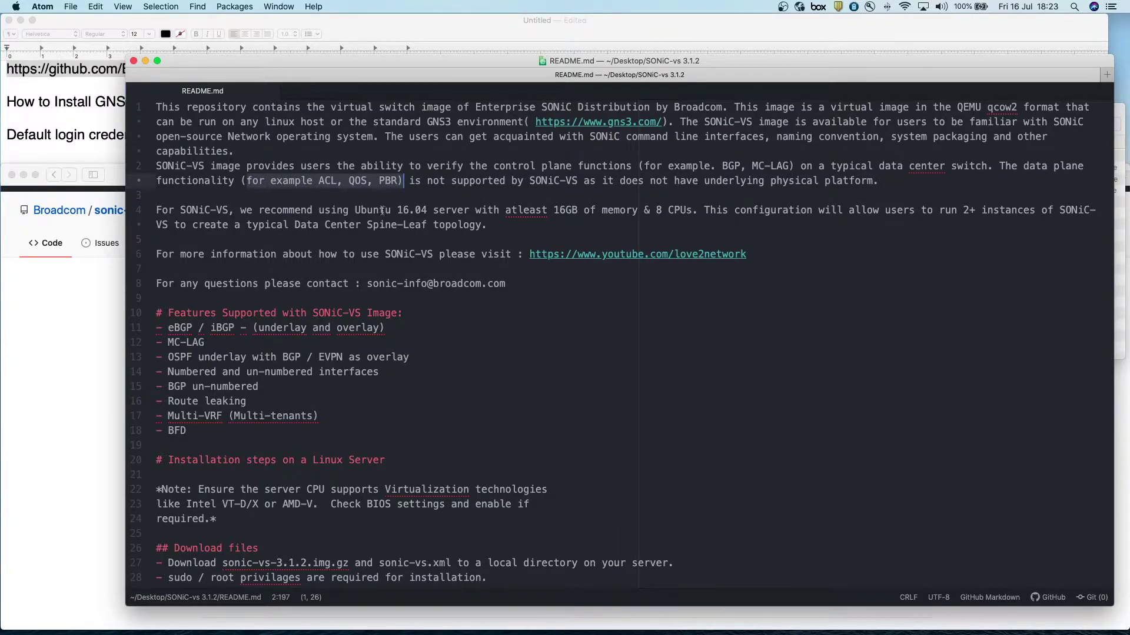
left_click(160, 327)
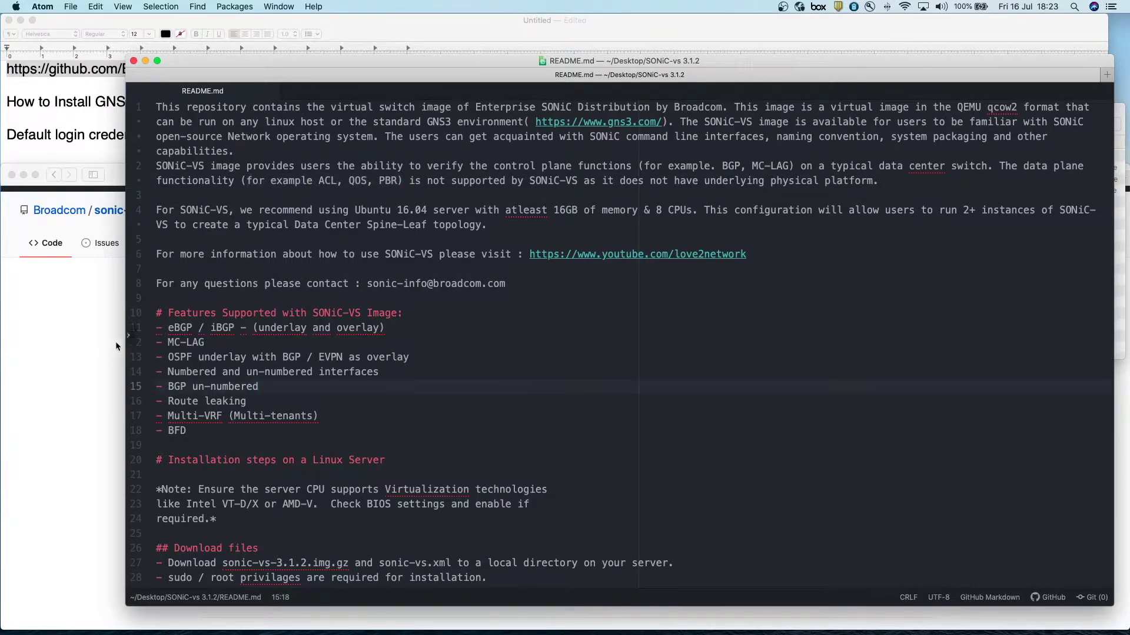
left_click_drag(161, 324, 239, 452)
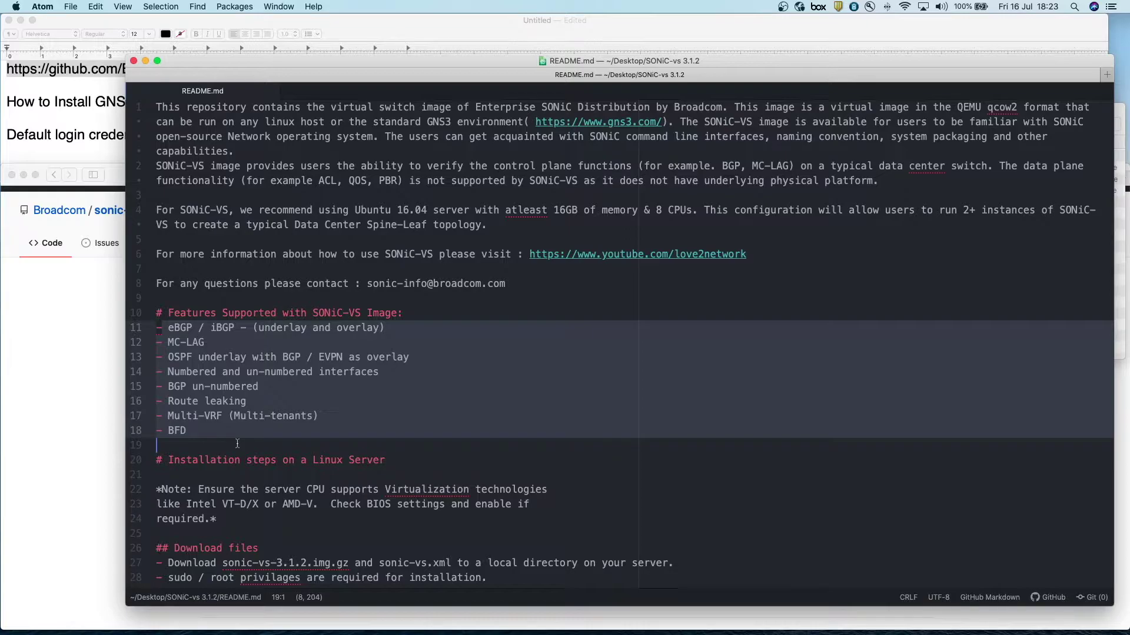
left_click(75, 319)
- In the TextEdit notes, highlight the GNS3 install video link and the 'How to Install GNS3:' label
left_click(99, 126)
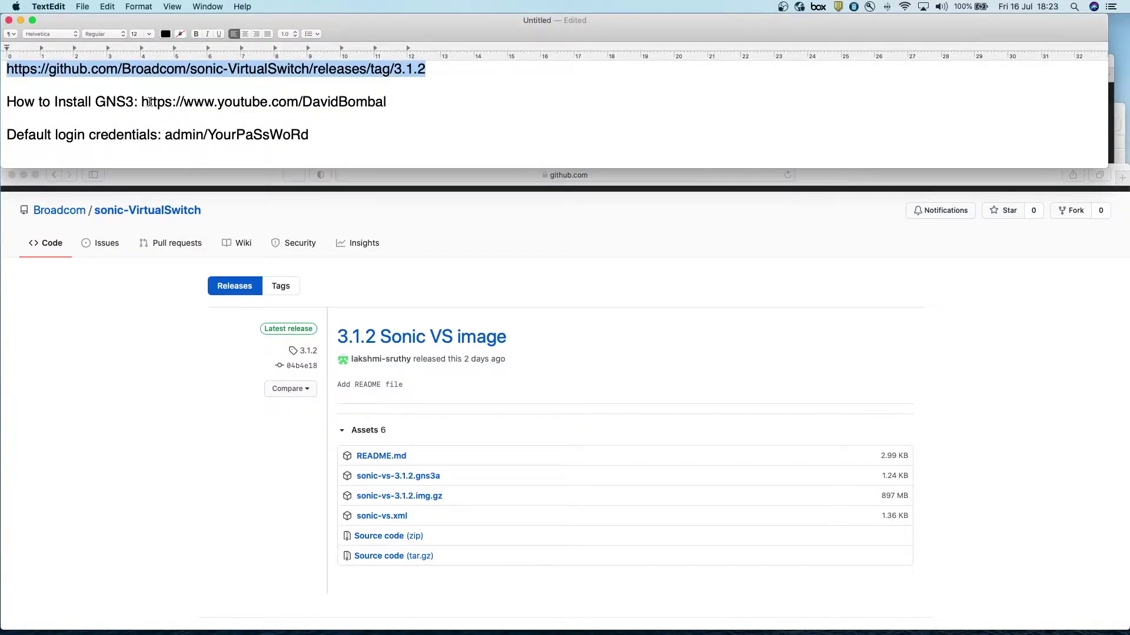
left_click(393, 102)
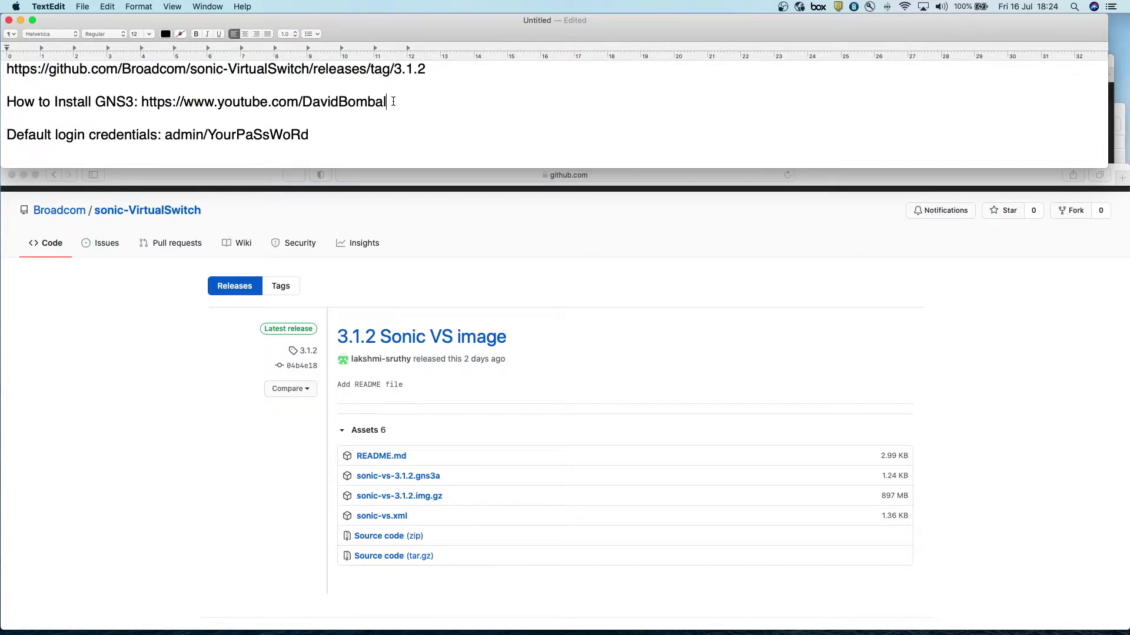
left_click_drag(393, 101, 140, 102)
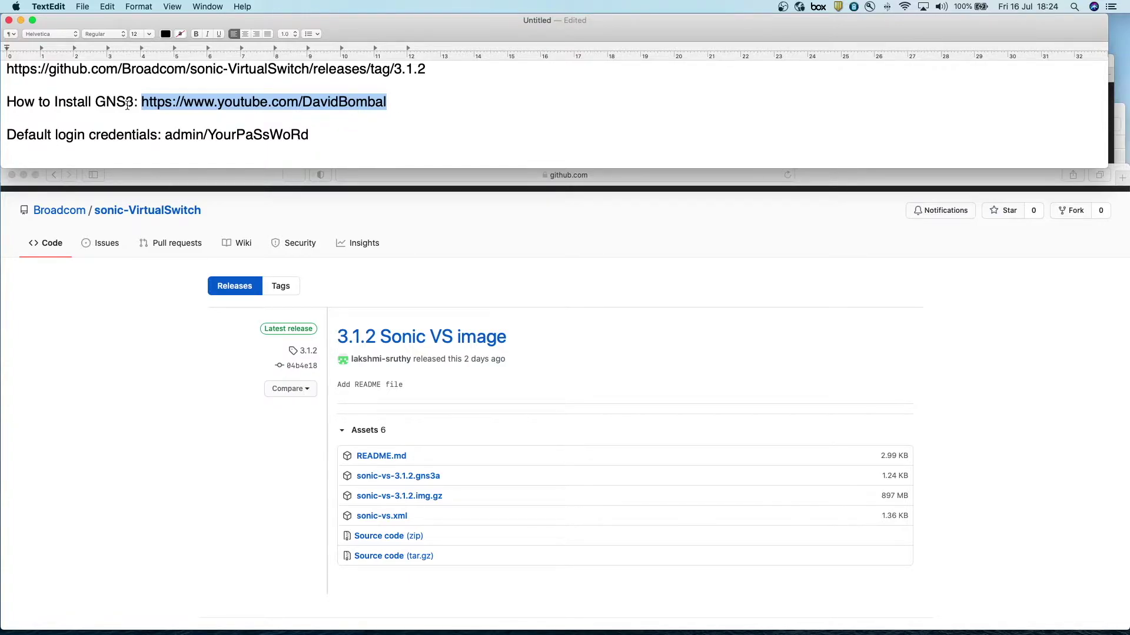
left_click_drag(138, 102, 11, 101)
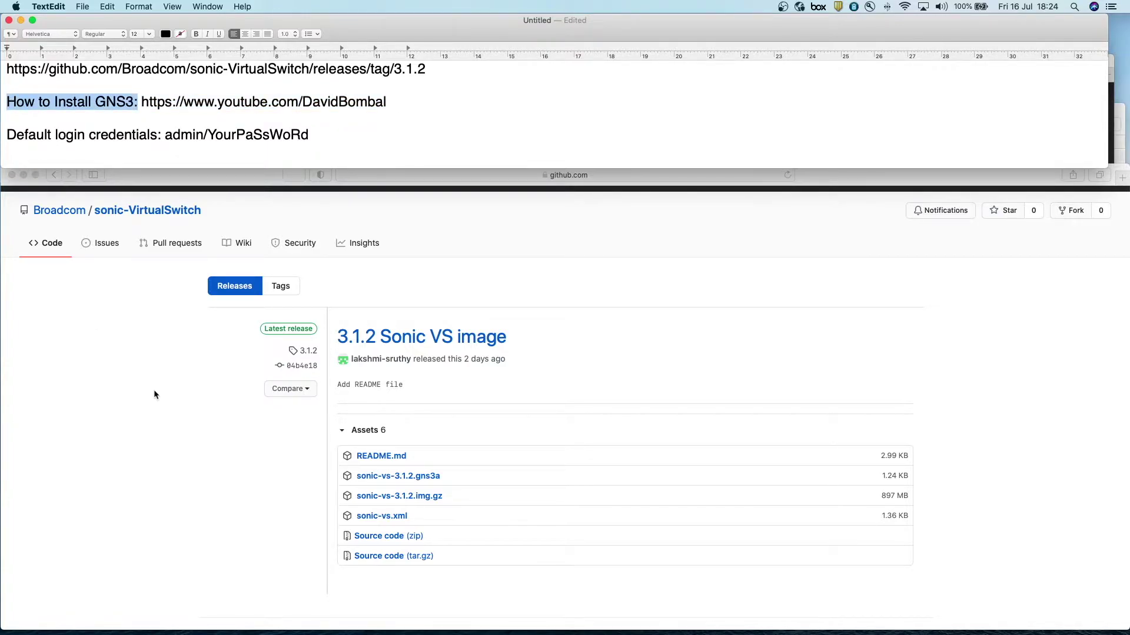
left_click(433, 128)
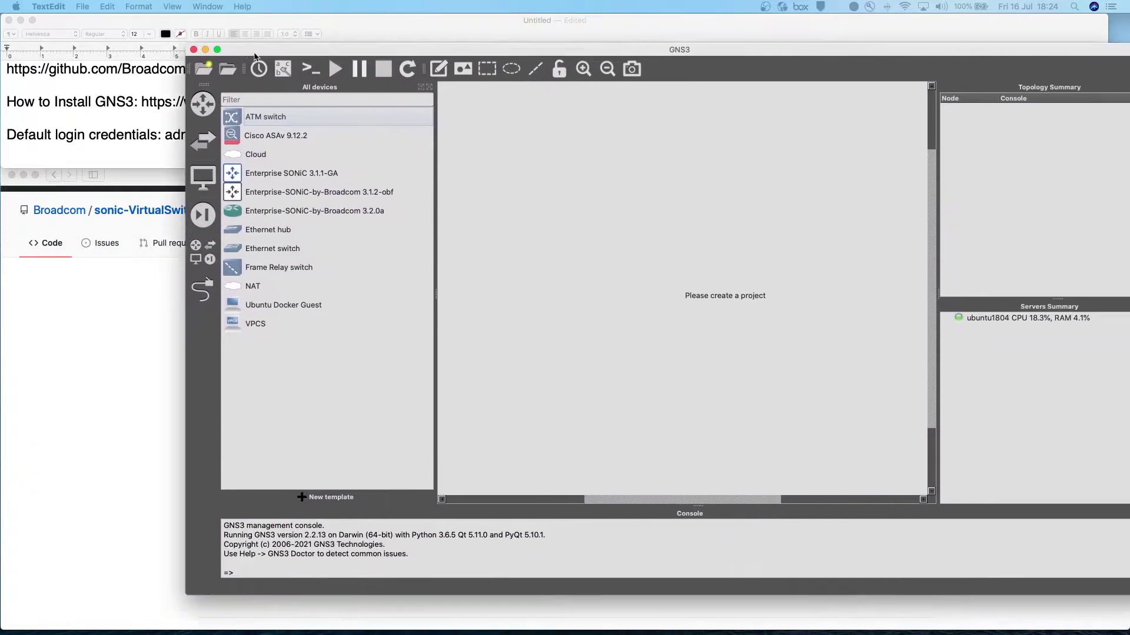
- Position the GNS3 window, check version 2.2.13 in About, and open the File menu
left_click_drag(248, 46, 122, 71)
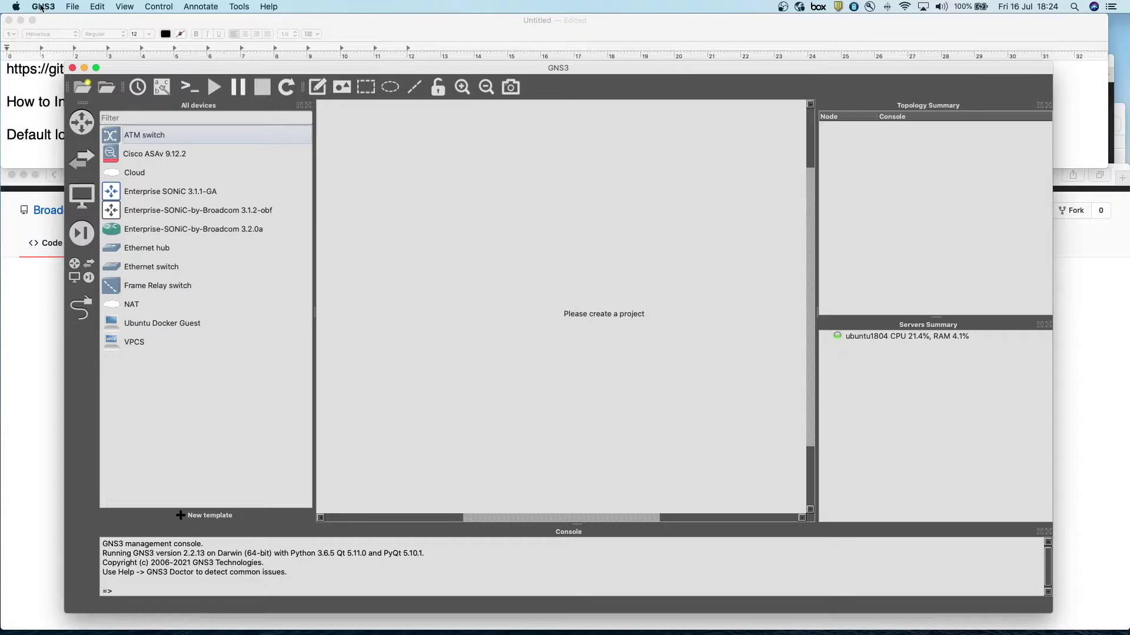
left_click(43, 6)
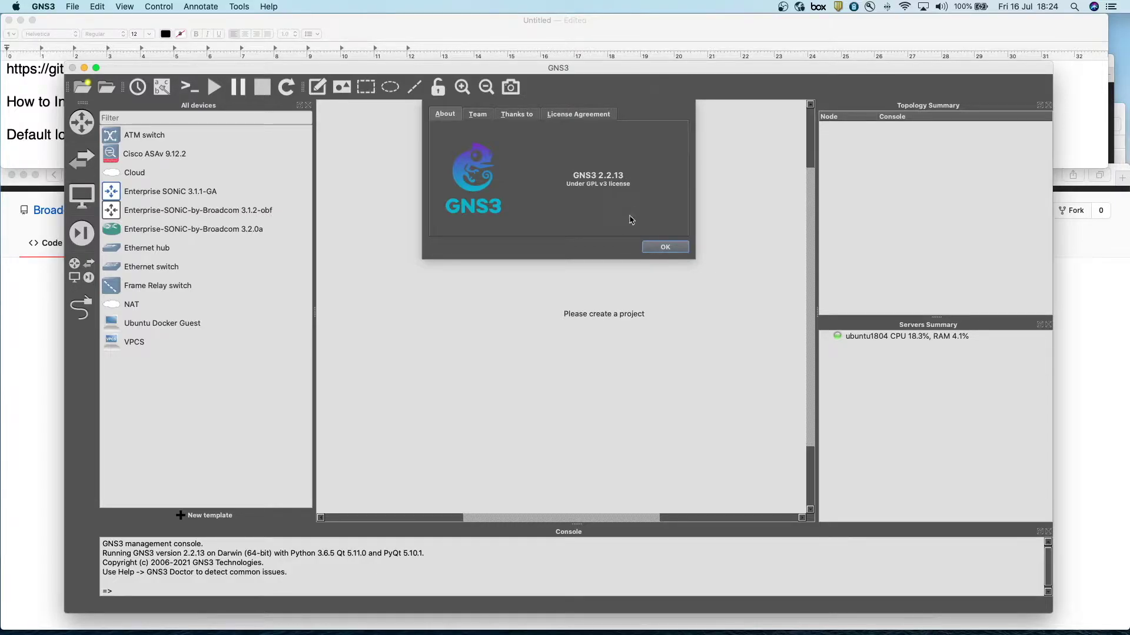
left_click(661, 250)
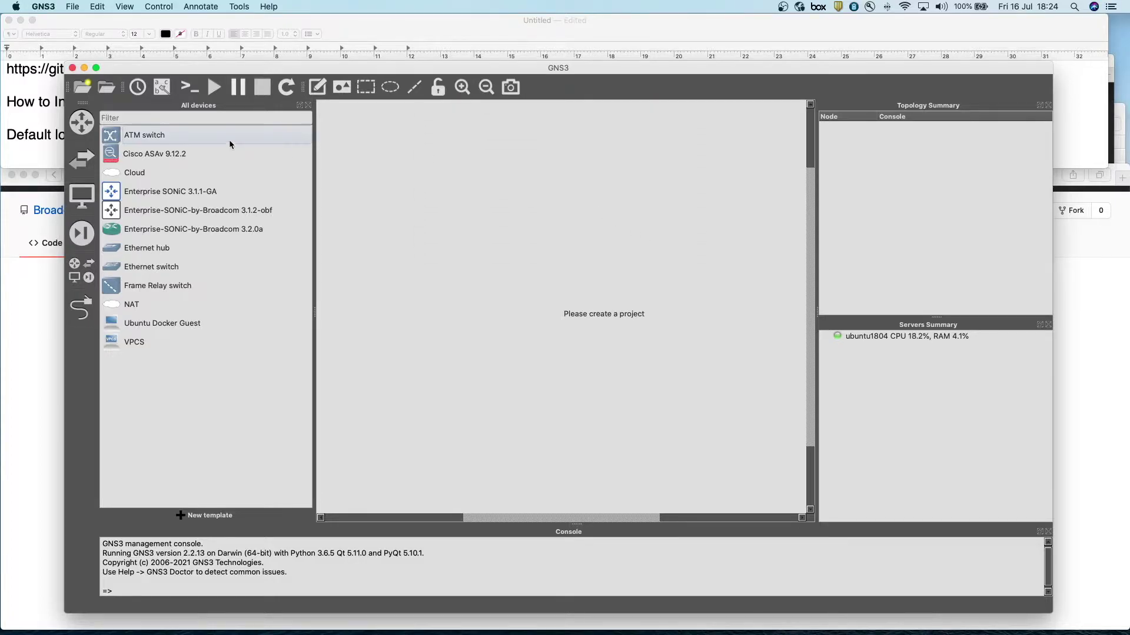
left_click_drag(155, 70, 157, 64)
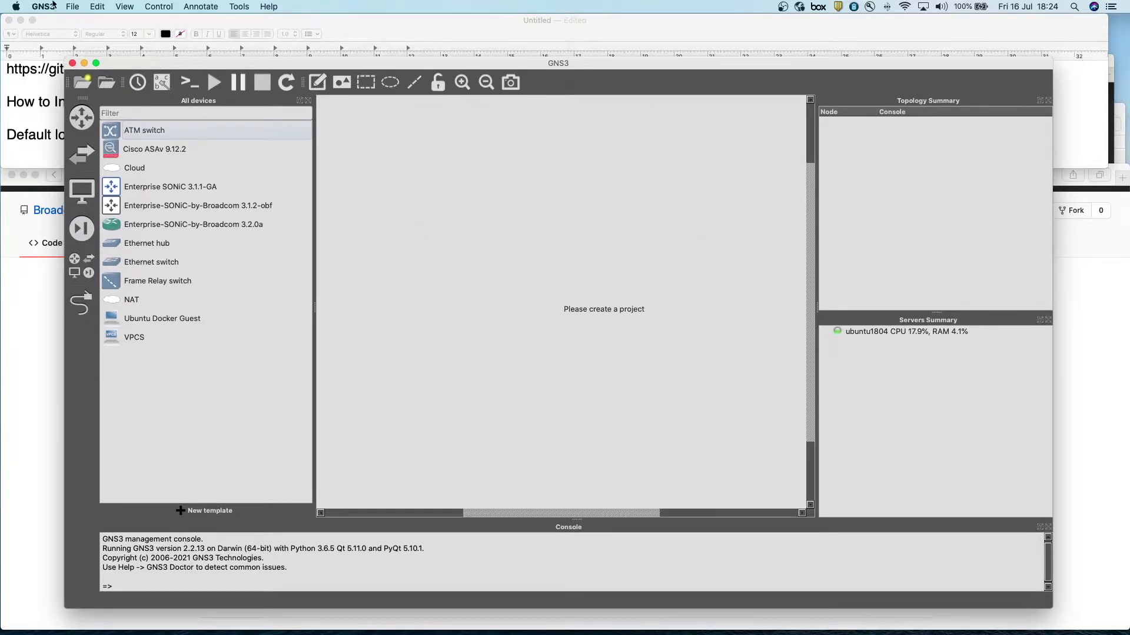
left_click(73, 6)
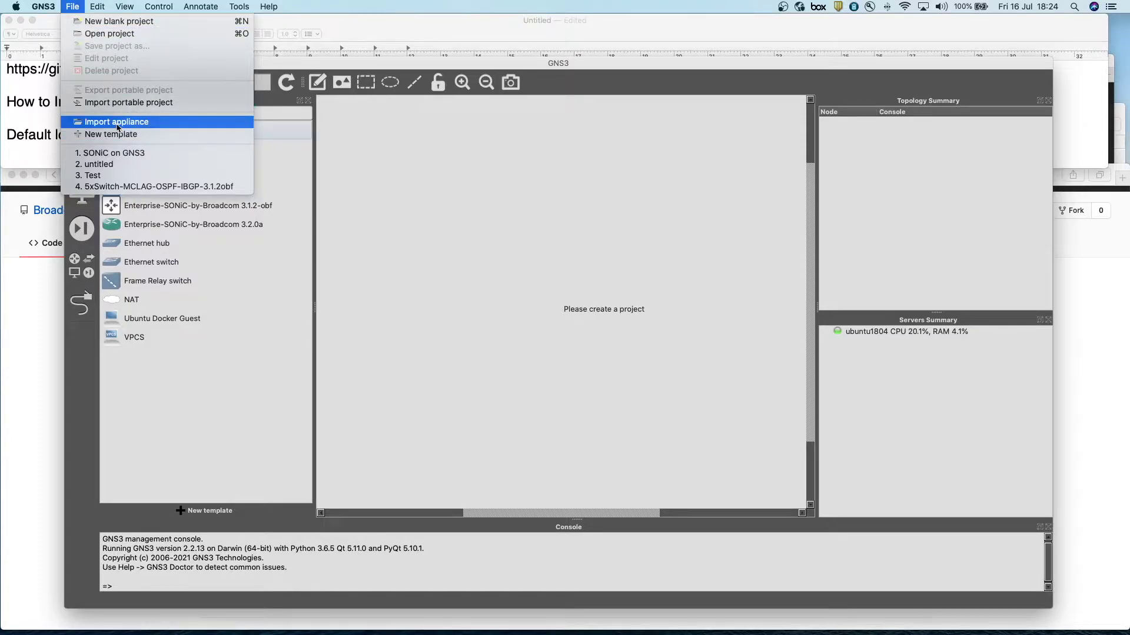
- Import the sonic-vs-3.1.2.gns3a appliance file from the Desktop SONiC-vs 3.1.2 folder
left_click(117, 124)
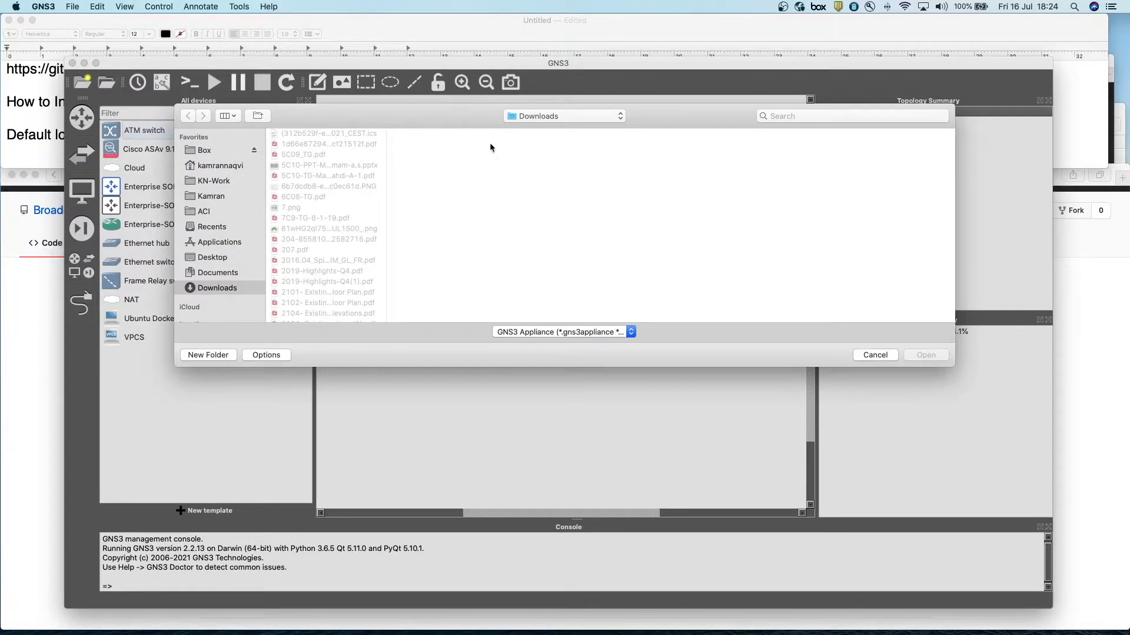
left_click(210, 258)
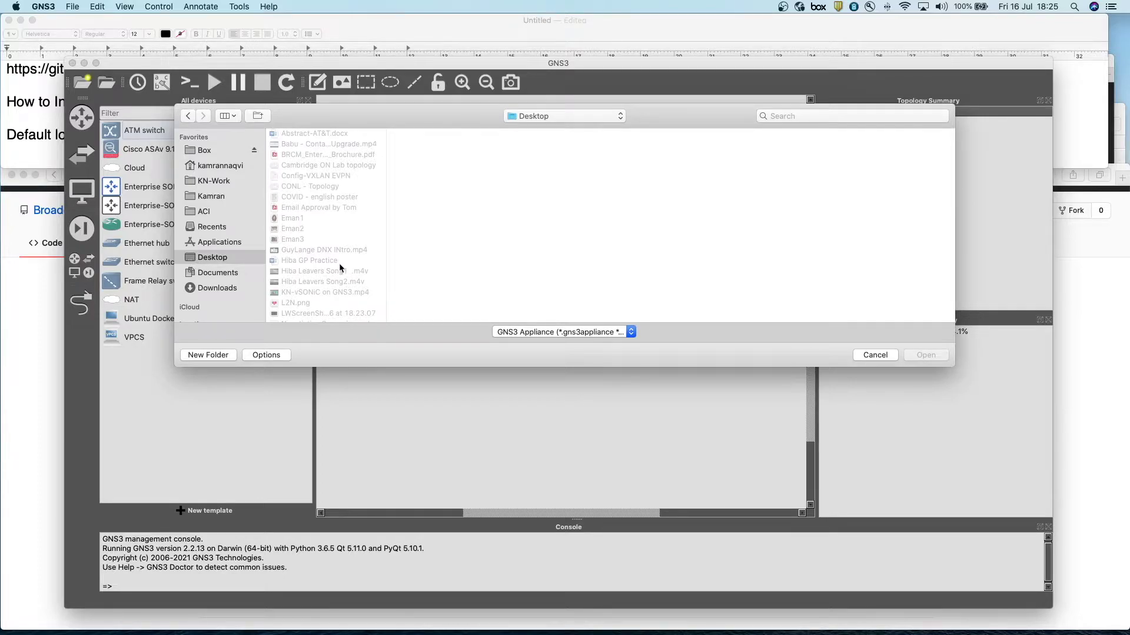
scroll(339, 266, "up", 2)
scroll(334, 264, "down", 10)
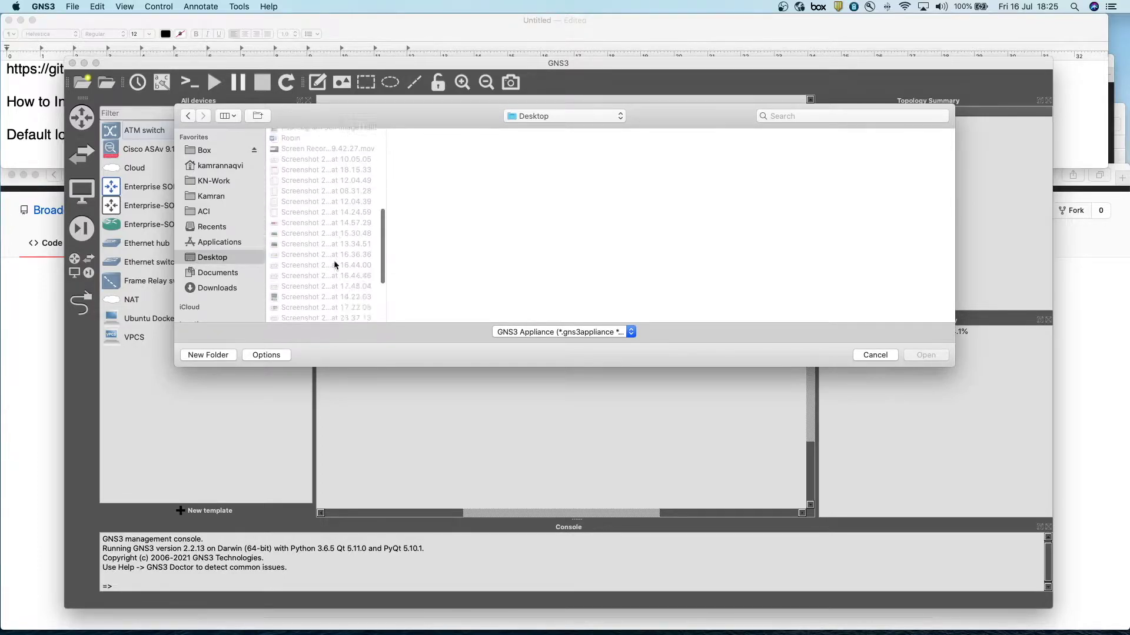
left_click(300, 279)
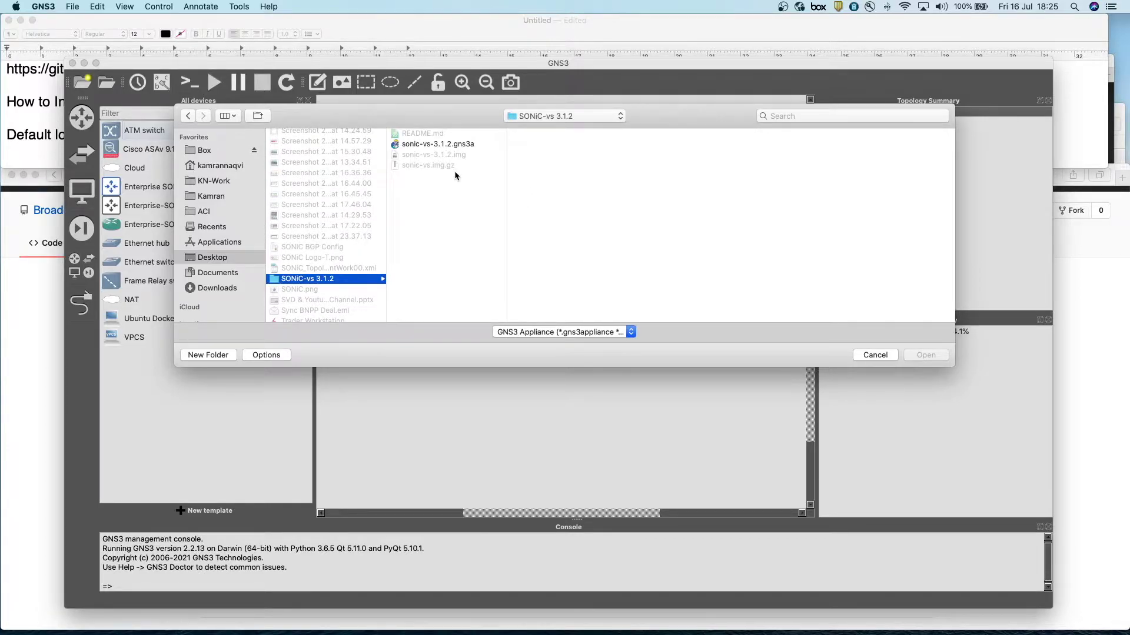
left_click(453, 146)
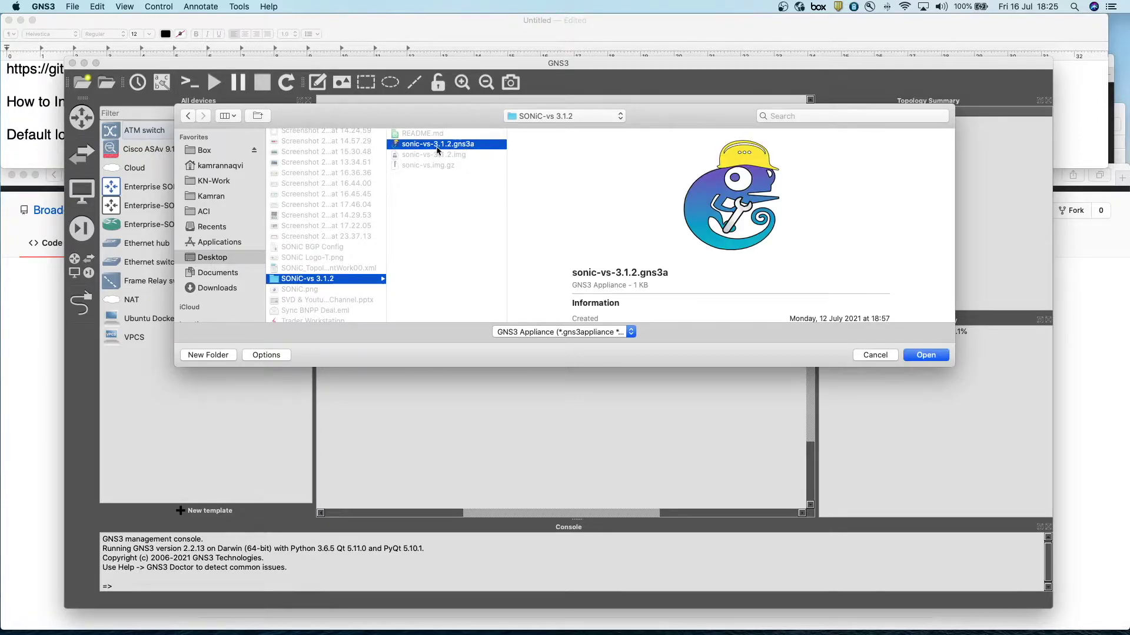
left_click(922, 356)
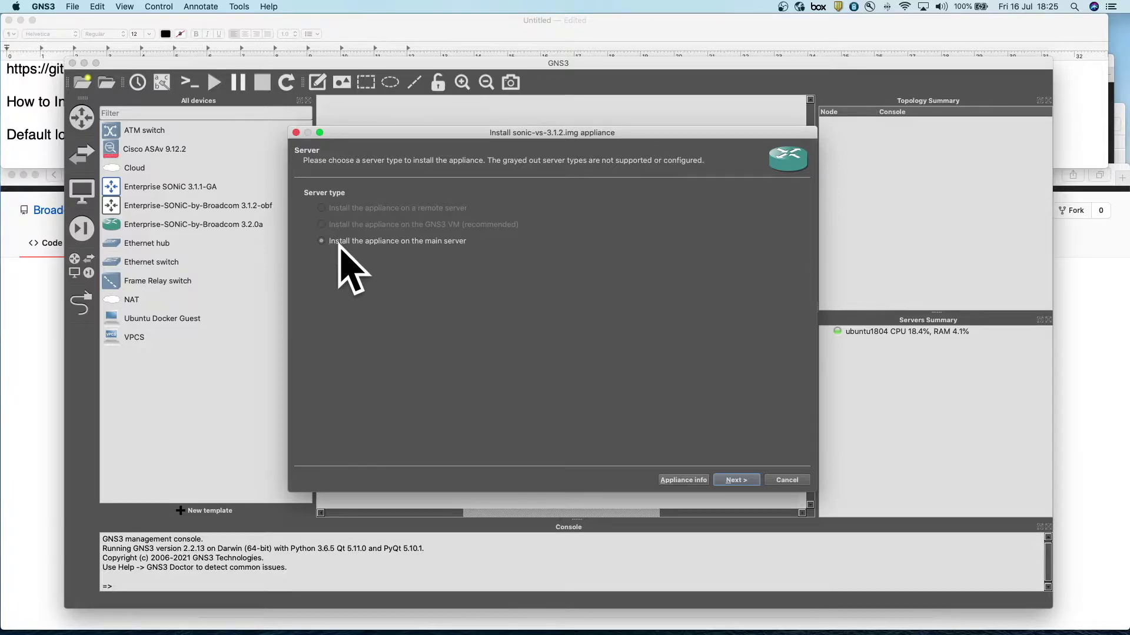
- Choose the main server and default Qemu binary, then select the sonic-vs-3.1.2.img entry
left_click(736, 481)
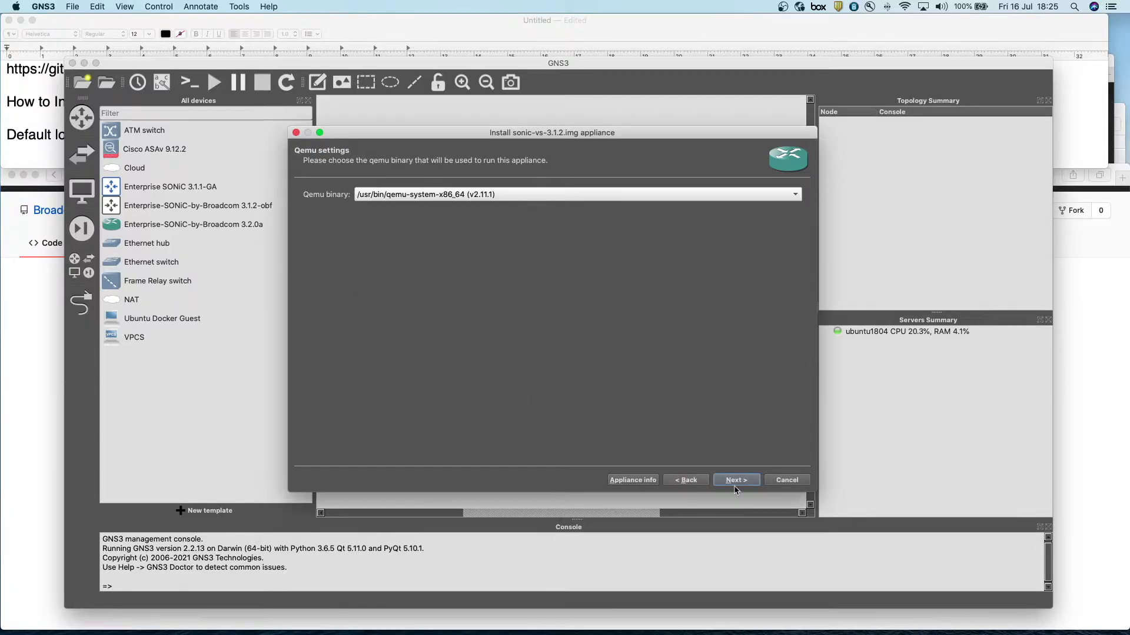
left_click(742, 481)
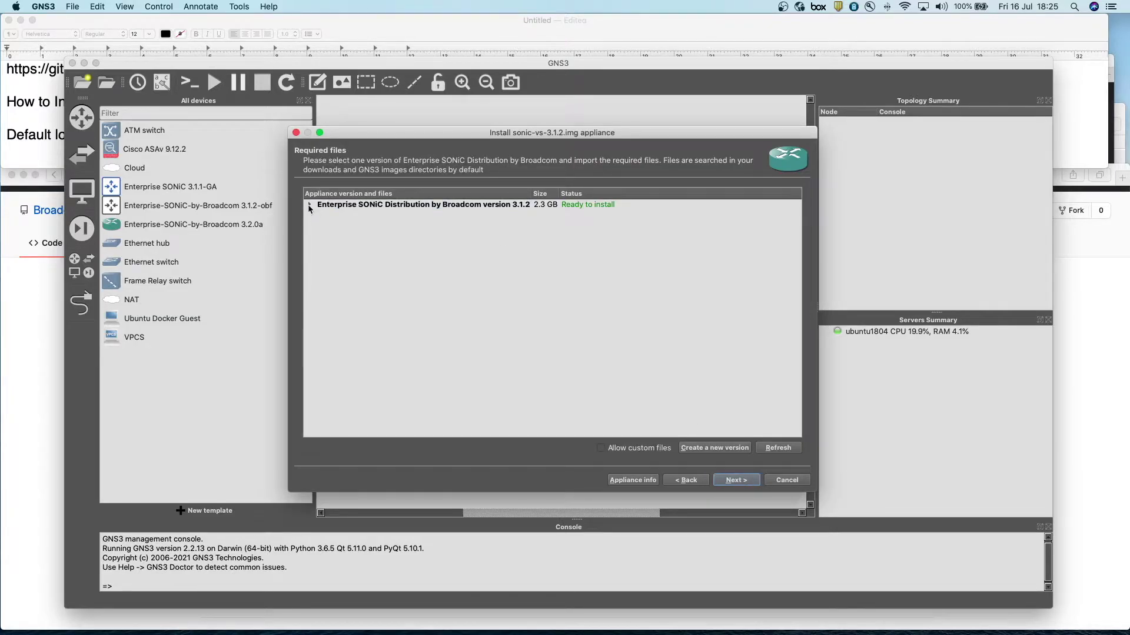
left_click(310, 205)
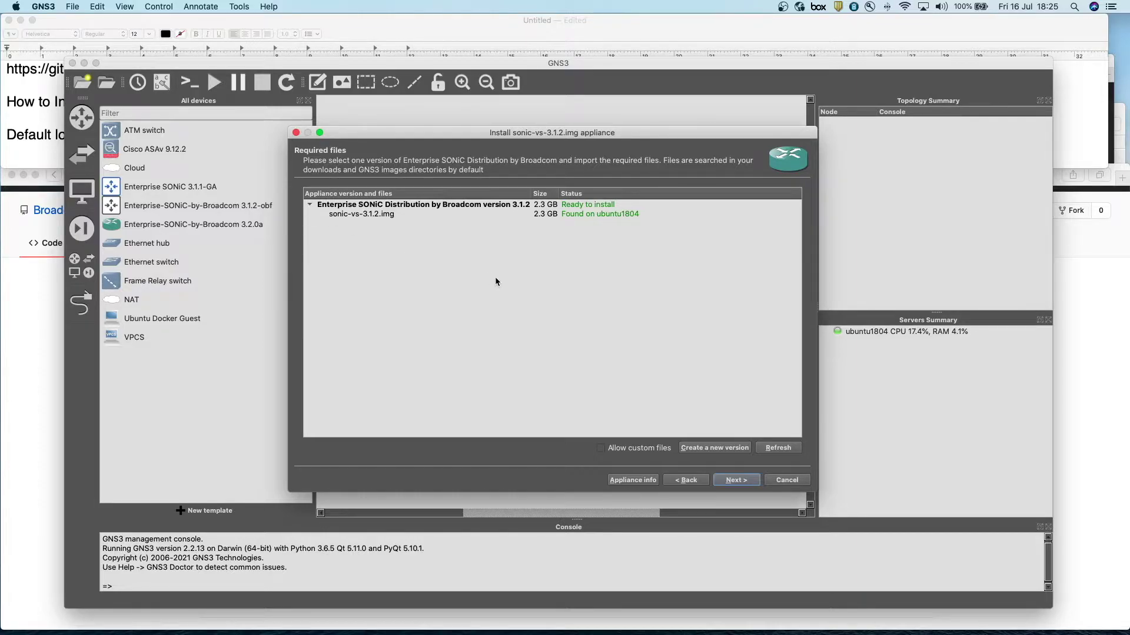
left_click(368, 217)
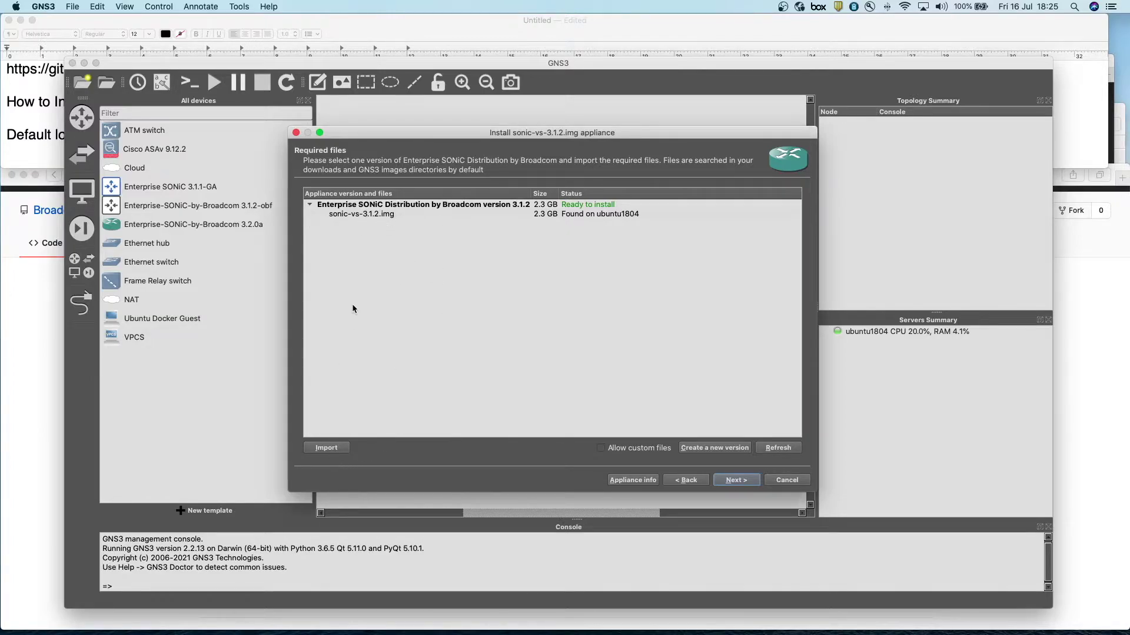
- Cancel an image import, reselect sonic-vs-3.1.2.img, and proceed to install version 3.1.2
left_click(327, 449)
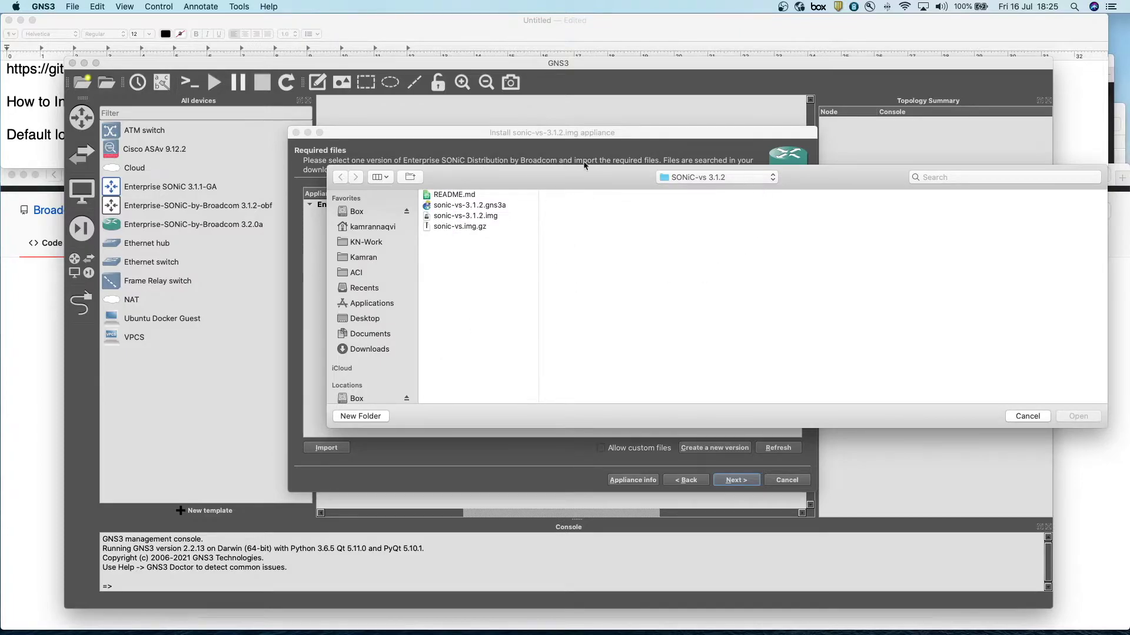
left_click(470, 216)
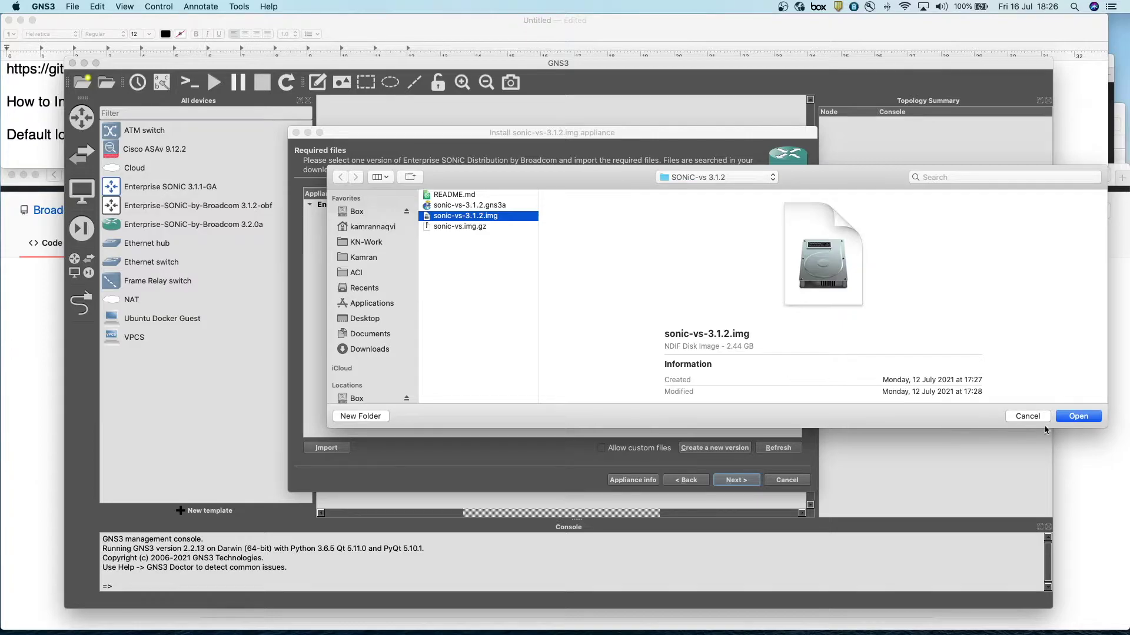
left_click(1030, 417)
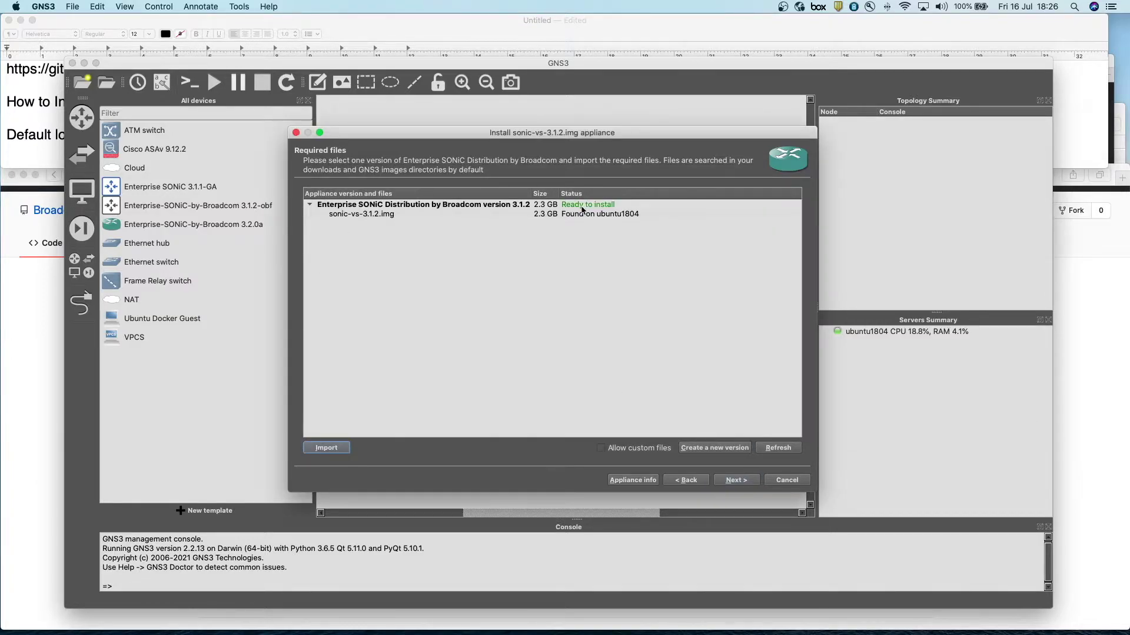
left_click(371, 215)
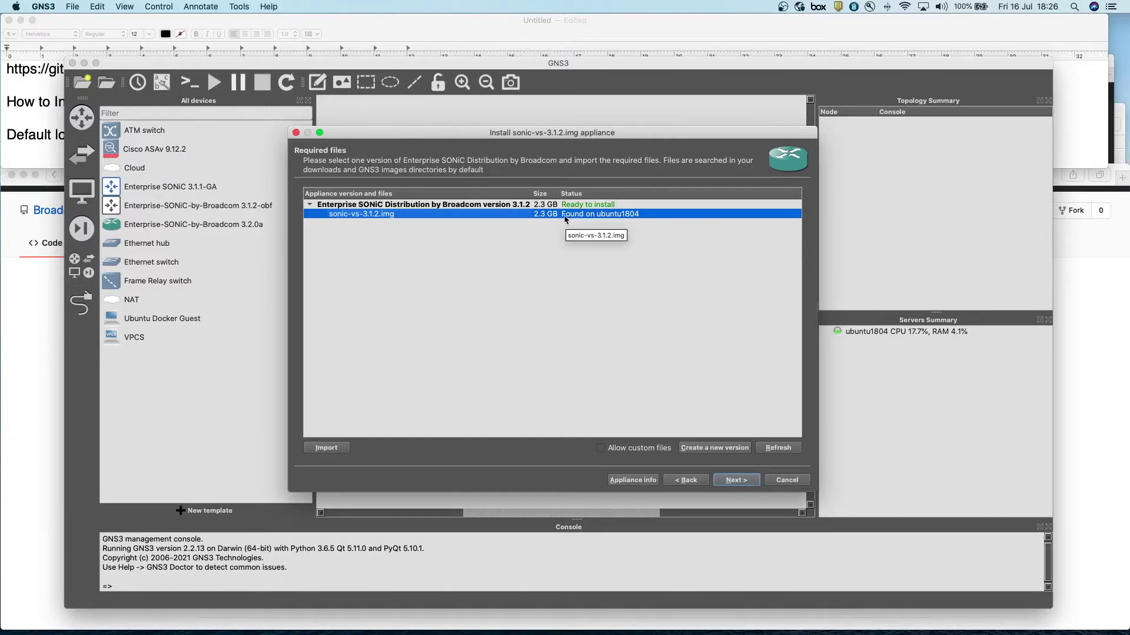
left_click(740, 482)
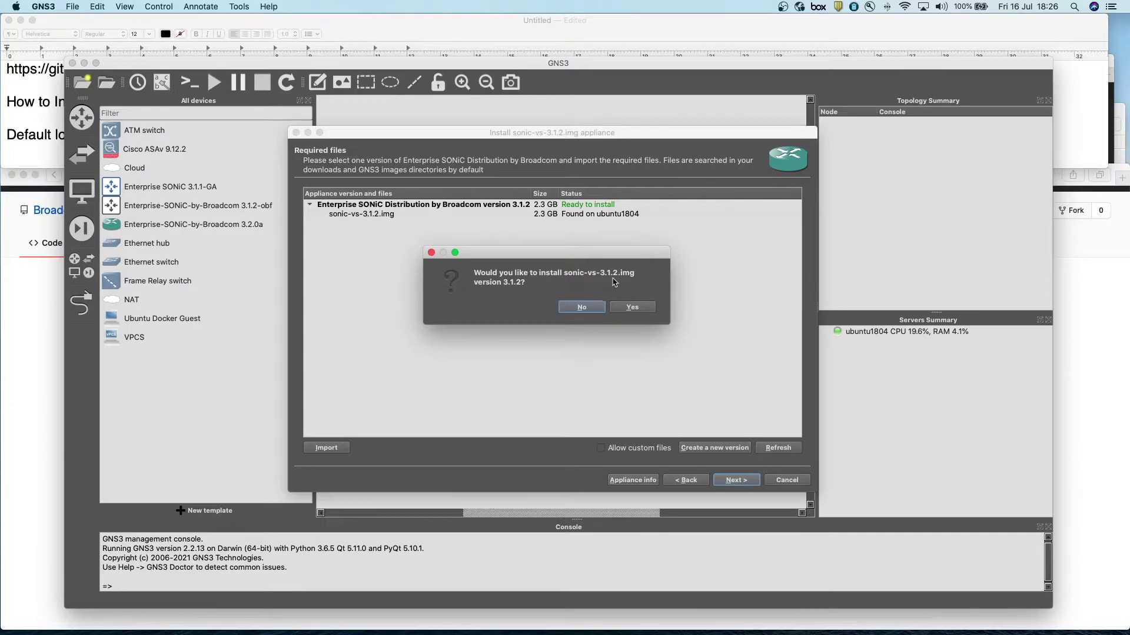
- Confirm and finish installing version 3.1.2, then select the new sonic-vs-3.1.2.img 3.1.2 template
left_click(631, 307)
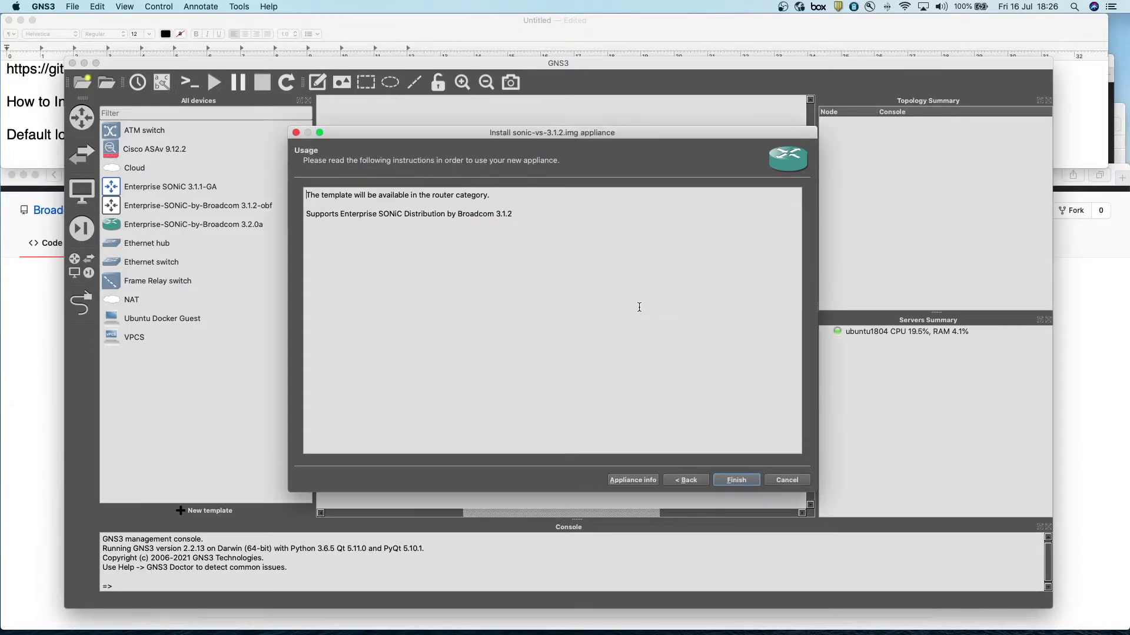
left_click(739, 481)
left_click(633, 330)
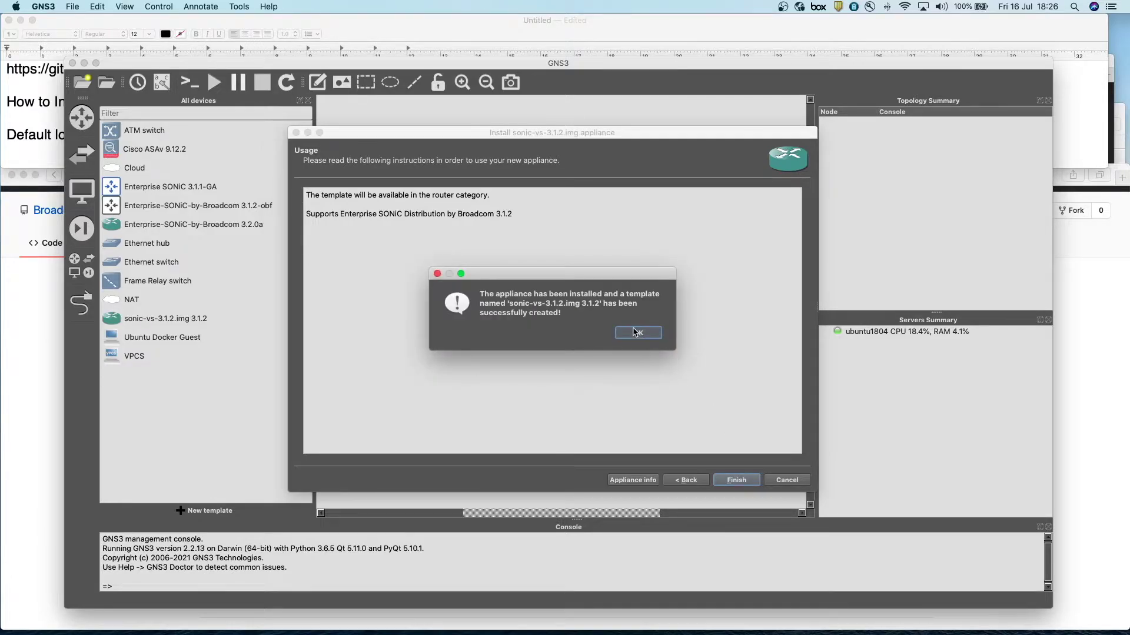
left_click(121, 321)
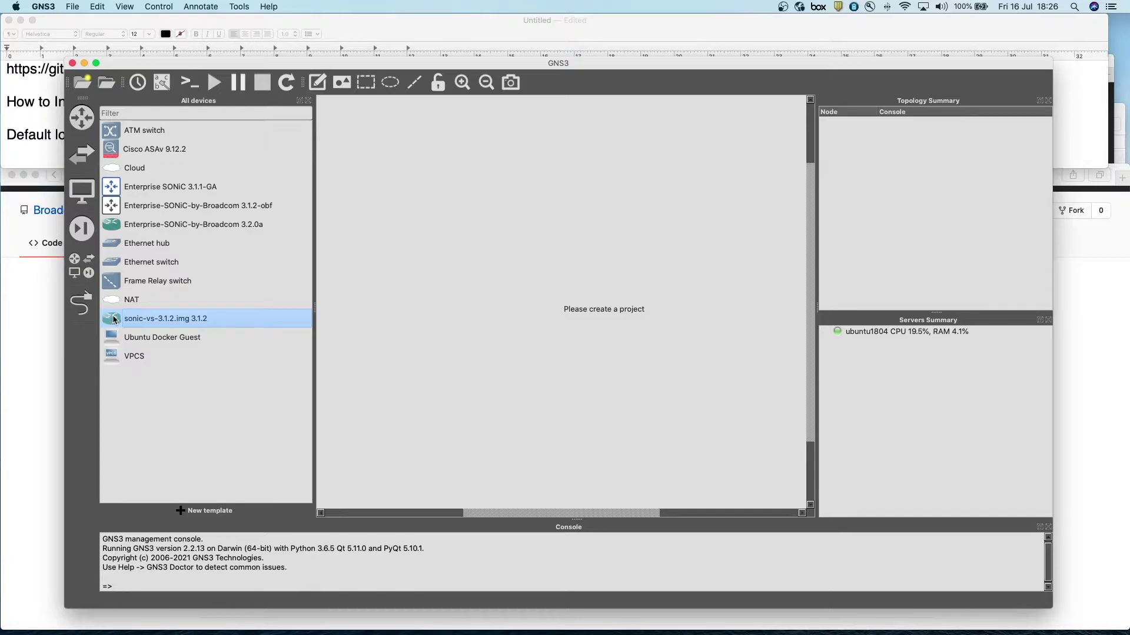
- Set the sonic-vs template's symbol to the Affinity-circle-blue router and save the template
right_click(115, 320)
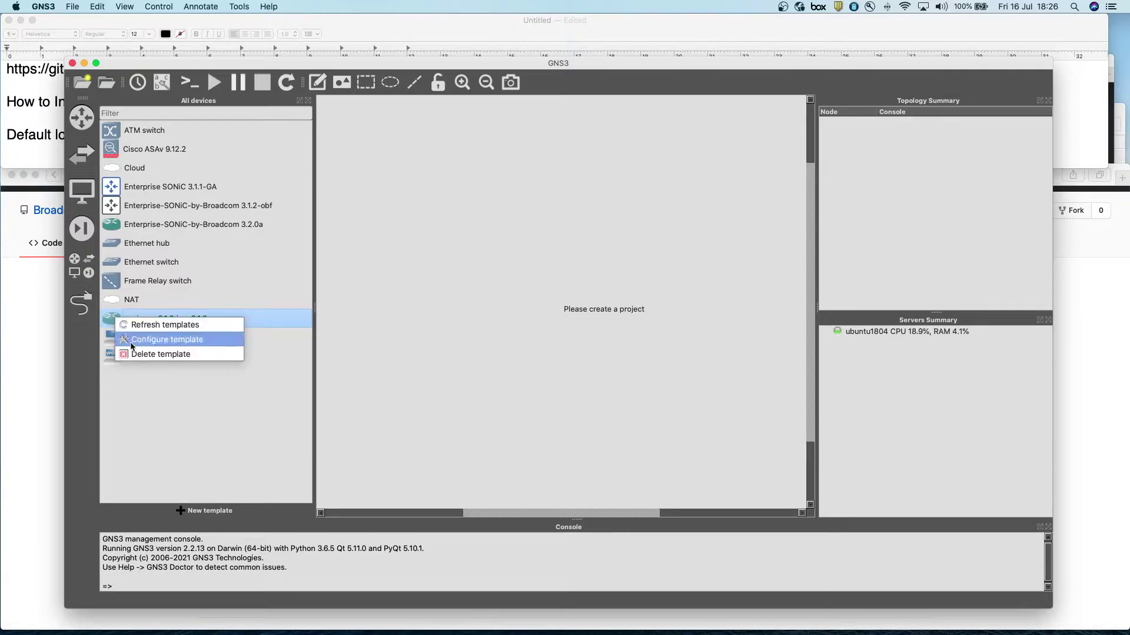
left_click(156, 340)
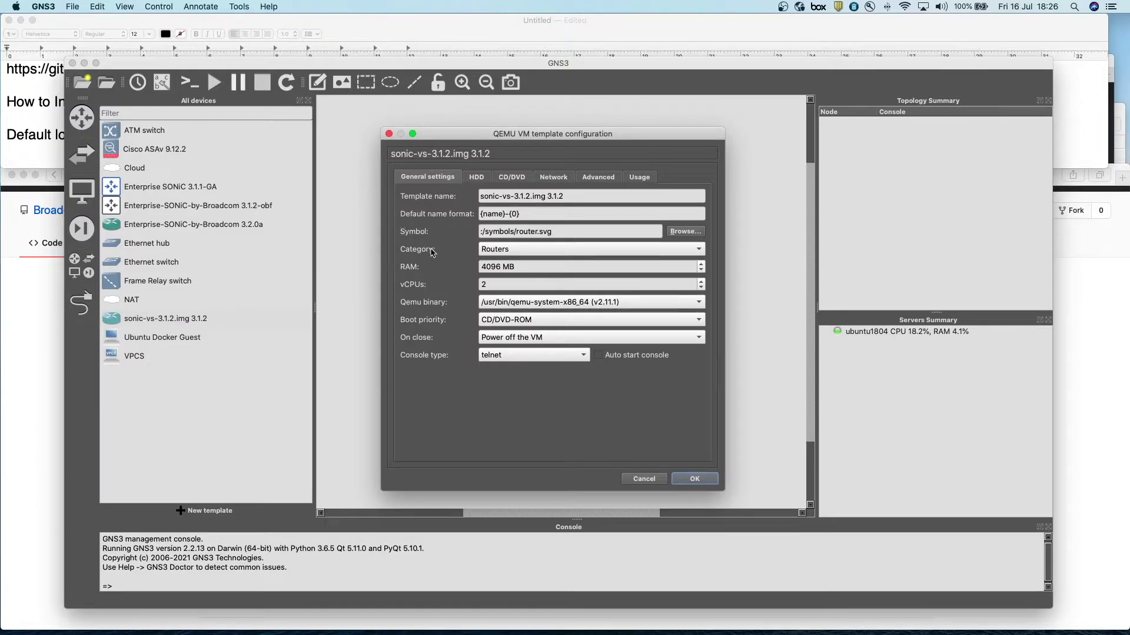
left_click(688, 233)
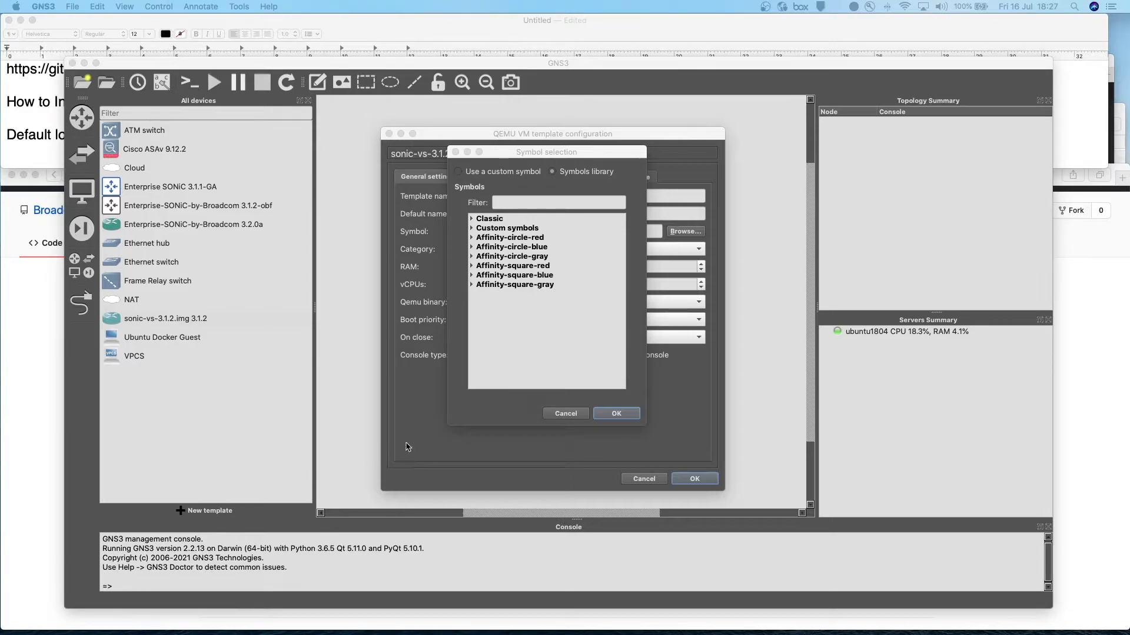
left_click(472, 246)
scroll(563, 359, "down", 8)
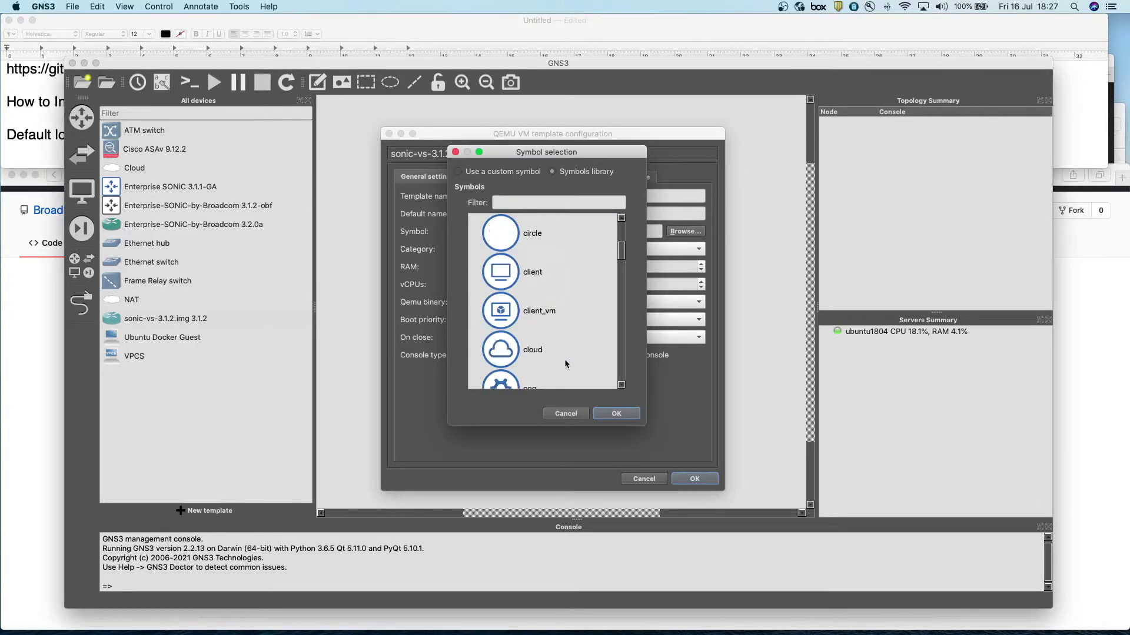
scroll(564, 359, "down", 6)
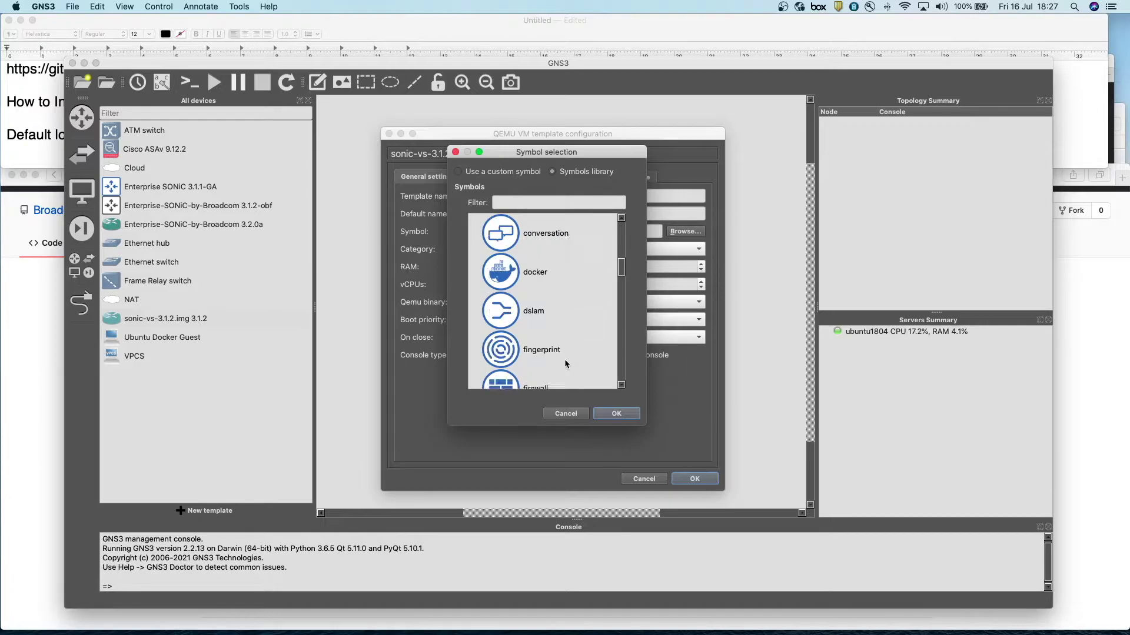
scroll(566, 364, "down", 4)
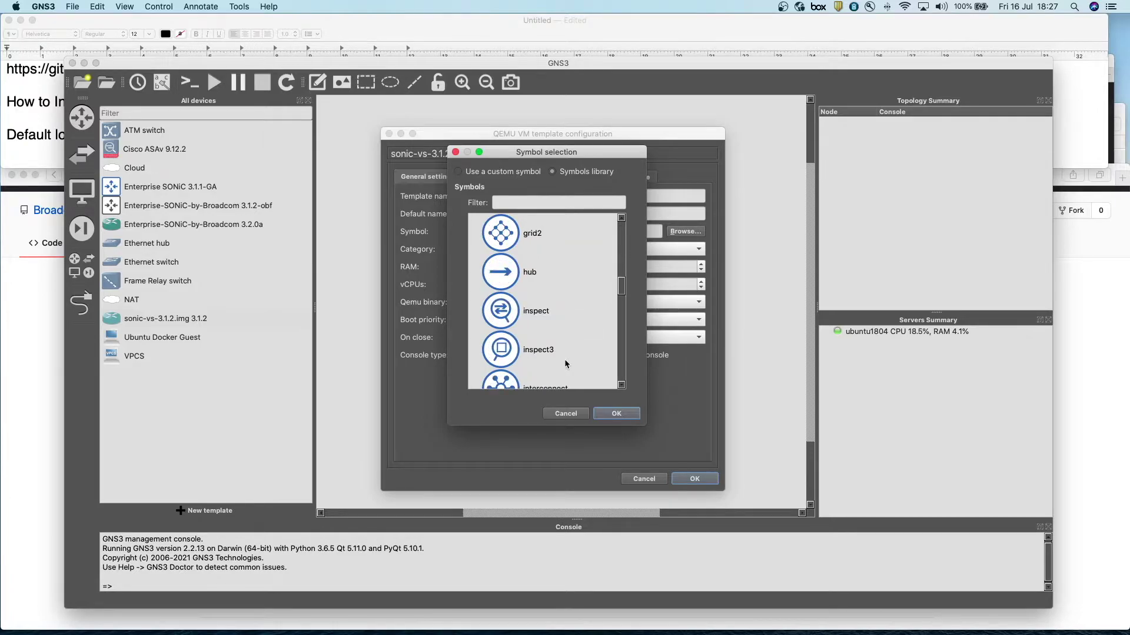
scroll(565, 364, "down", 6)
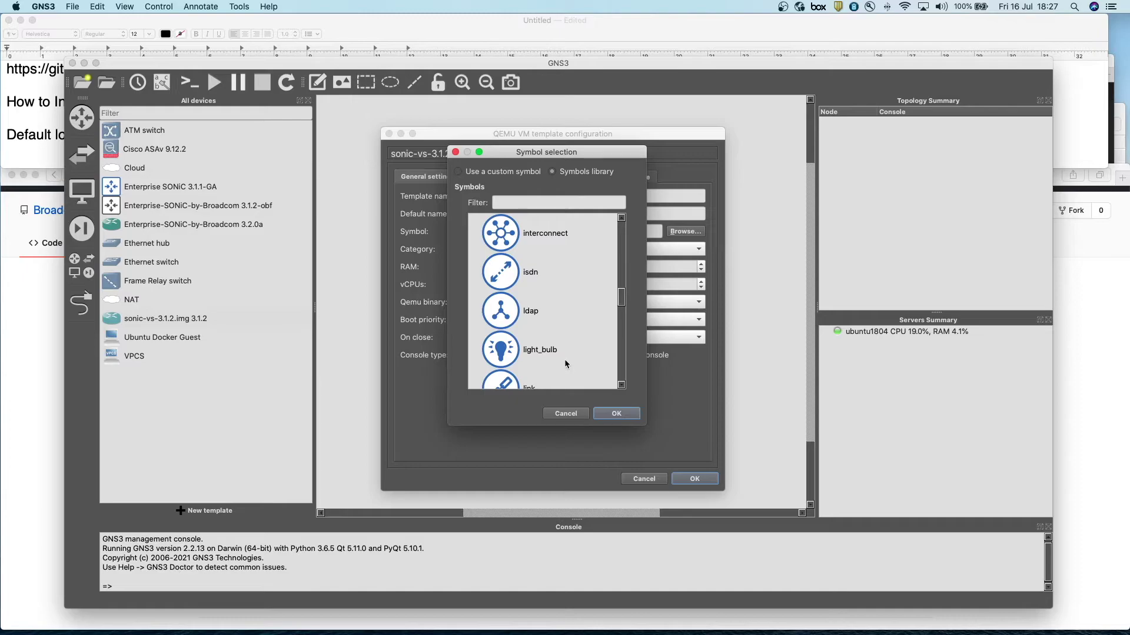
scroll(565, 365, "down", 6)
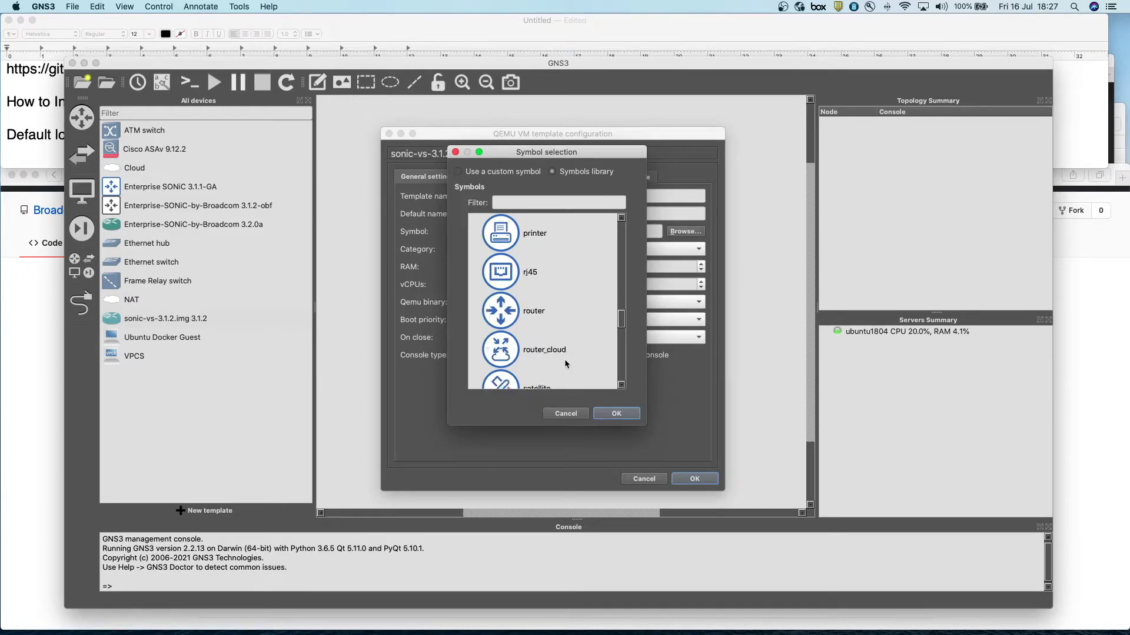
left_click(500, 316)
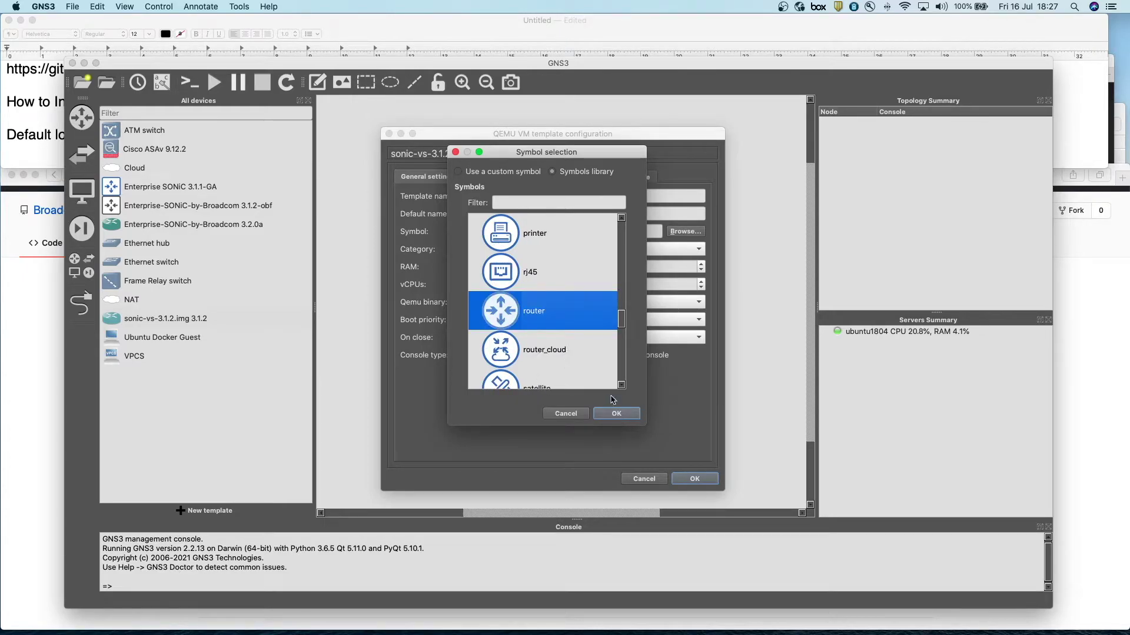
left_click(619, 415)
left_click(702, 483)
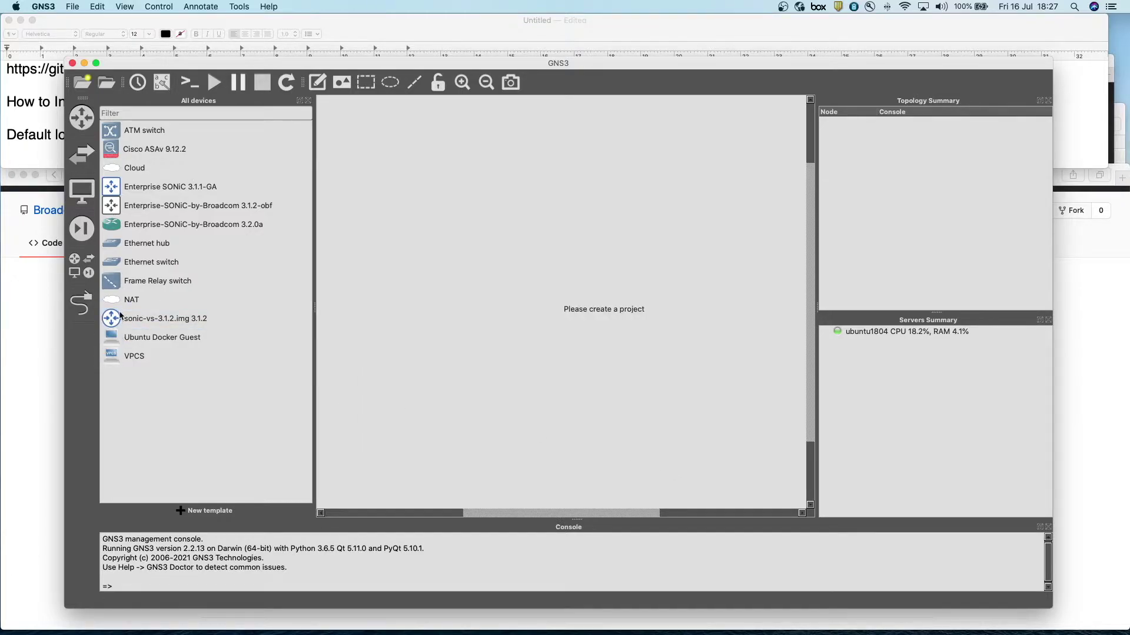
left_click(82, 86)
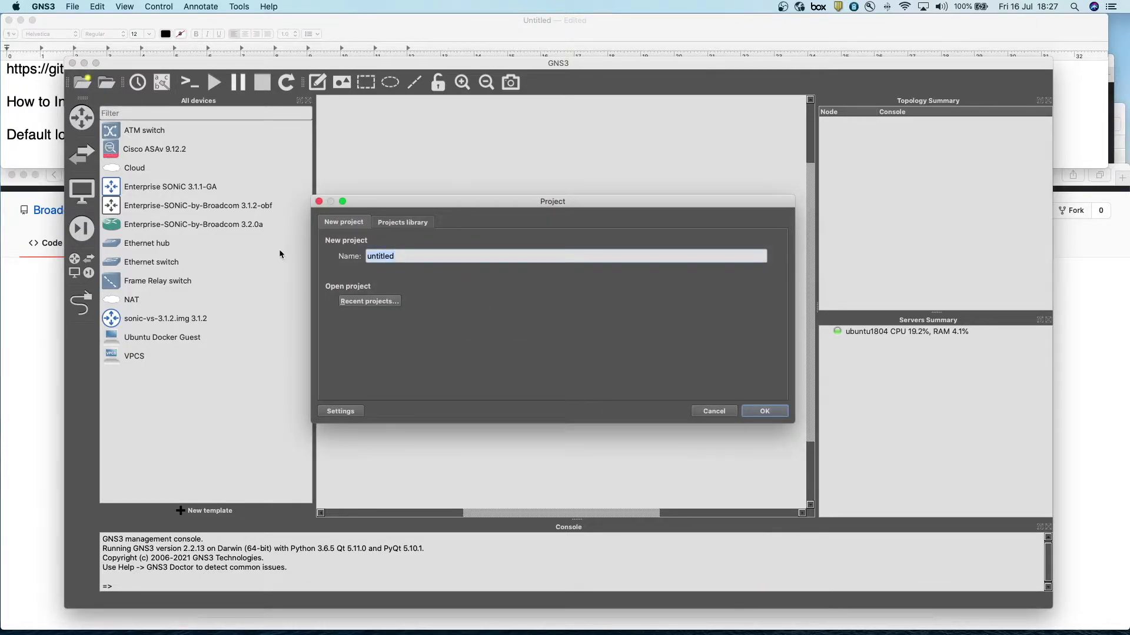
type("3Routers-SONiC-3.1.2")
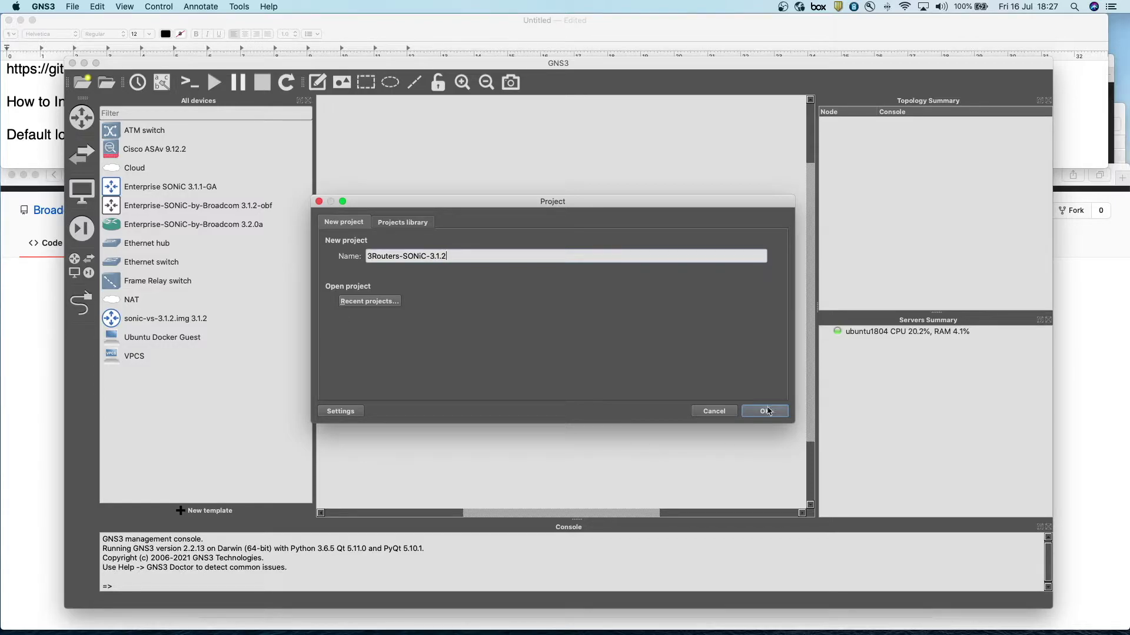
left_click(768, 411)
left_click_drag(112, 321, 589, 266)
left_click_drag(116, 323, 445, 353)
left_click_drag(113, 325, 684, 355)
mouse_move(456, 355)
left_mouse_down()
mouse_move(479, 348)
mouse_move(469, 345)
left_mouse_up()
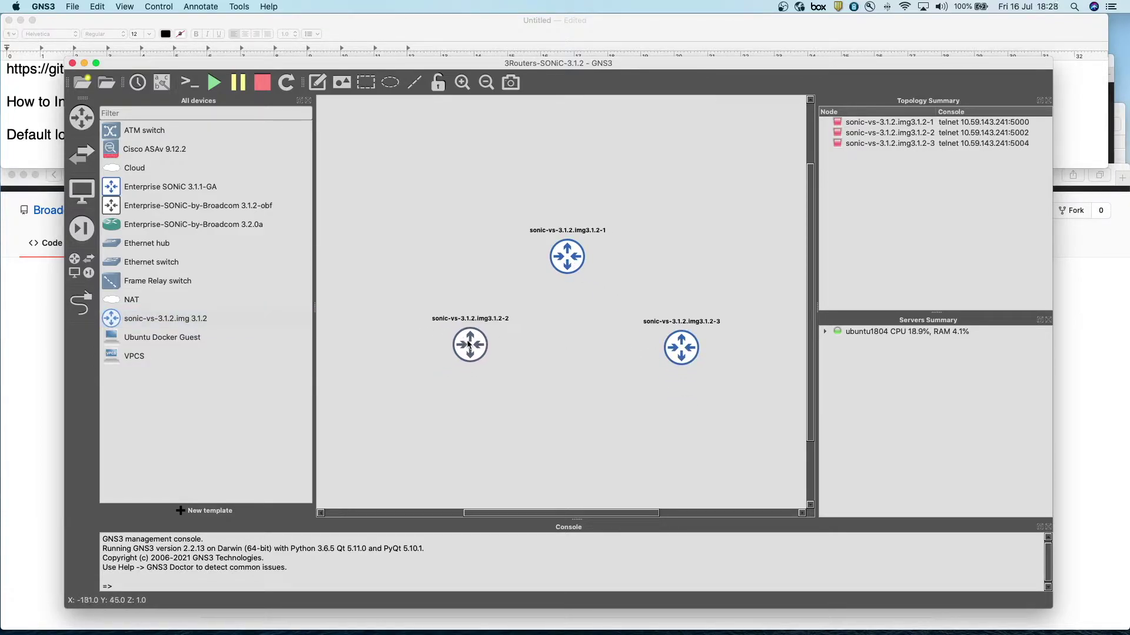
- Link the lower-left router's Ethernet0 to the top router's Ethernet0
left_click(83, 303)
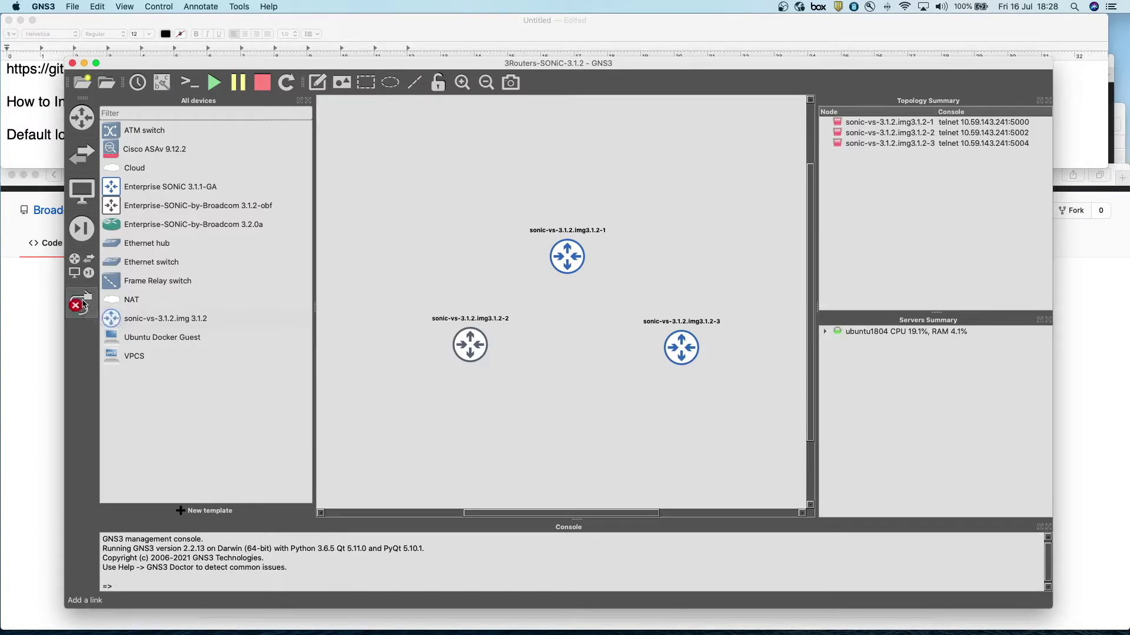
left_click(474, 344)
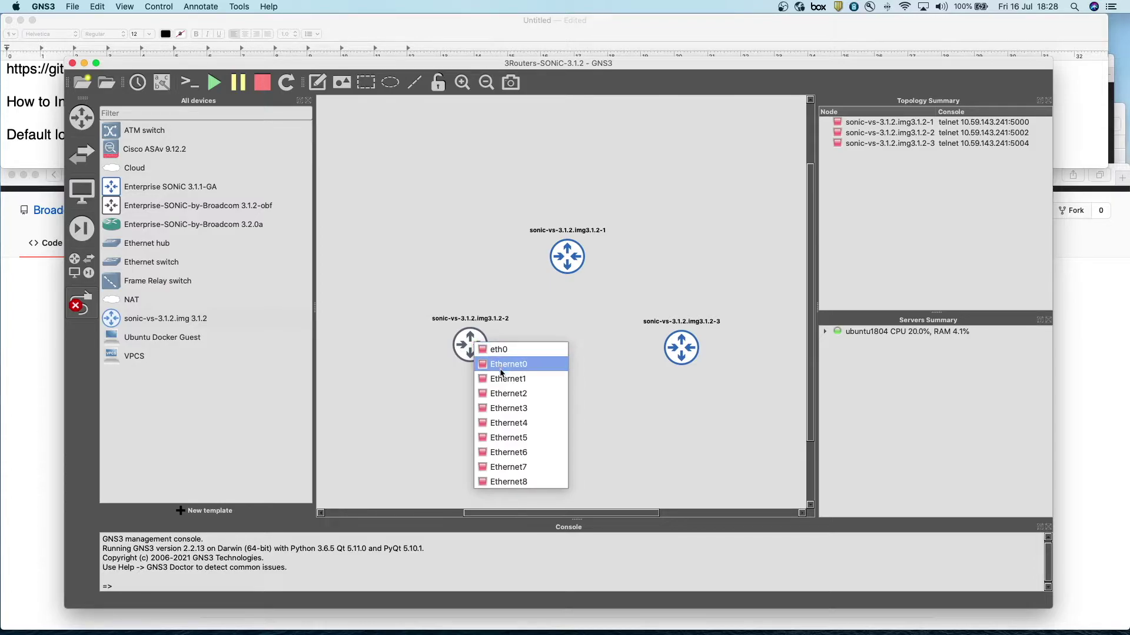
left_click(489, 362)
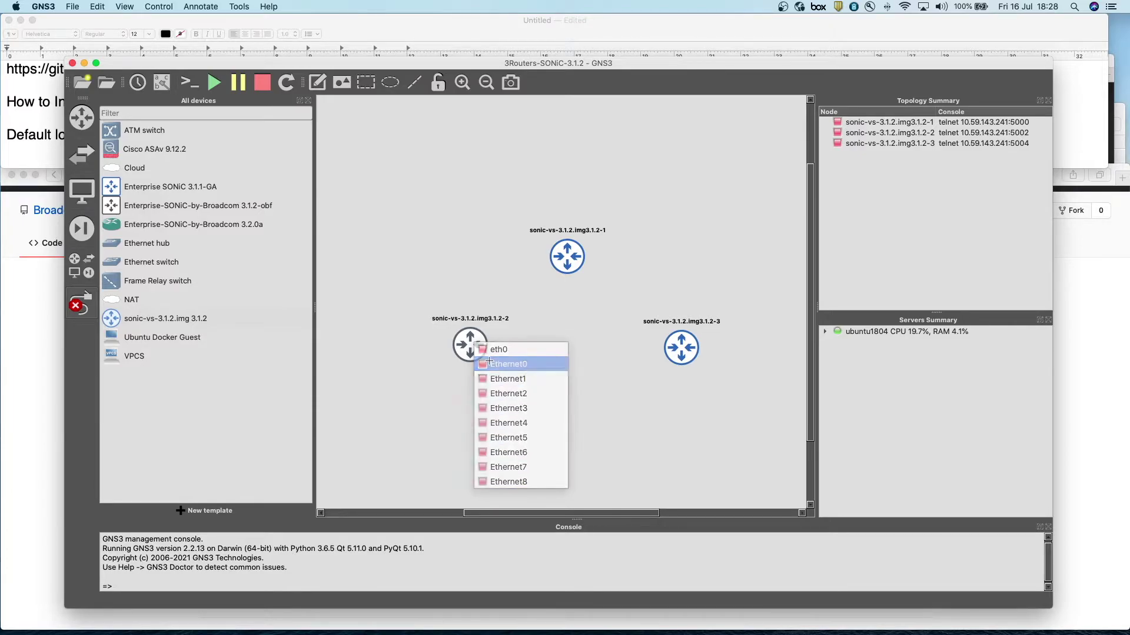
left_click(489, 362)
left_click(497, 364)
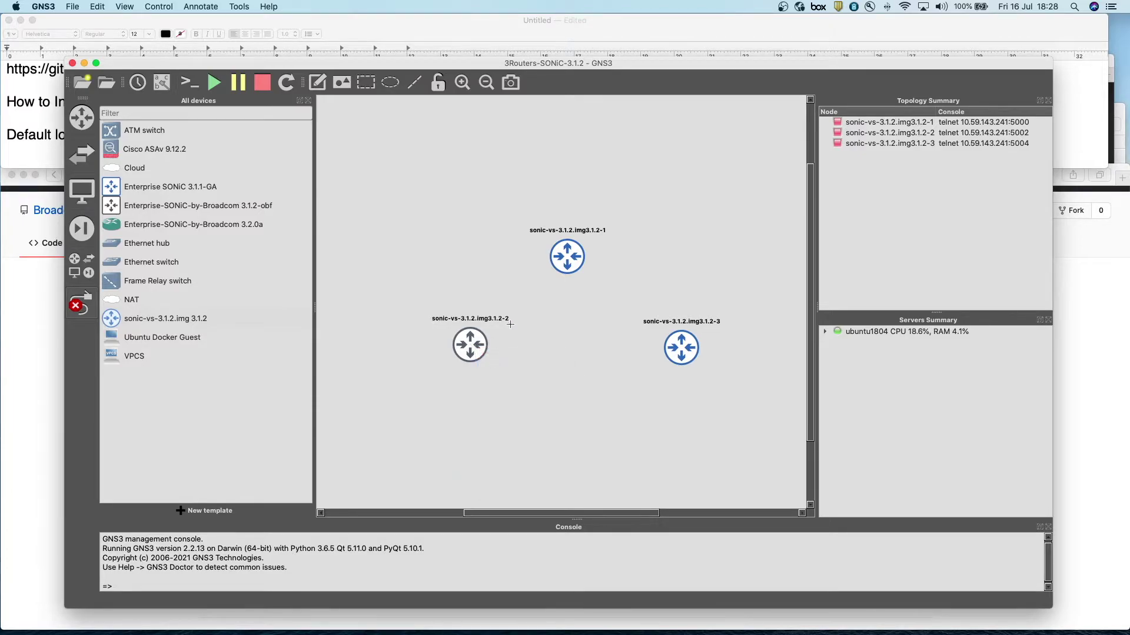
left_click(567, 259)
left_click(471, 338)
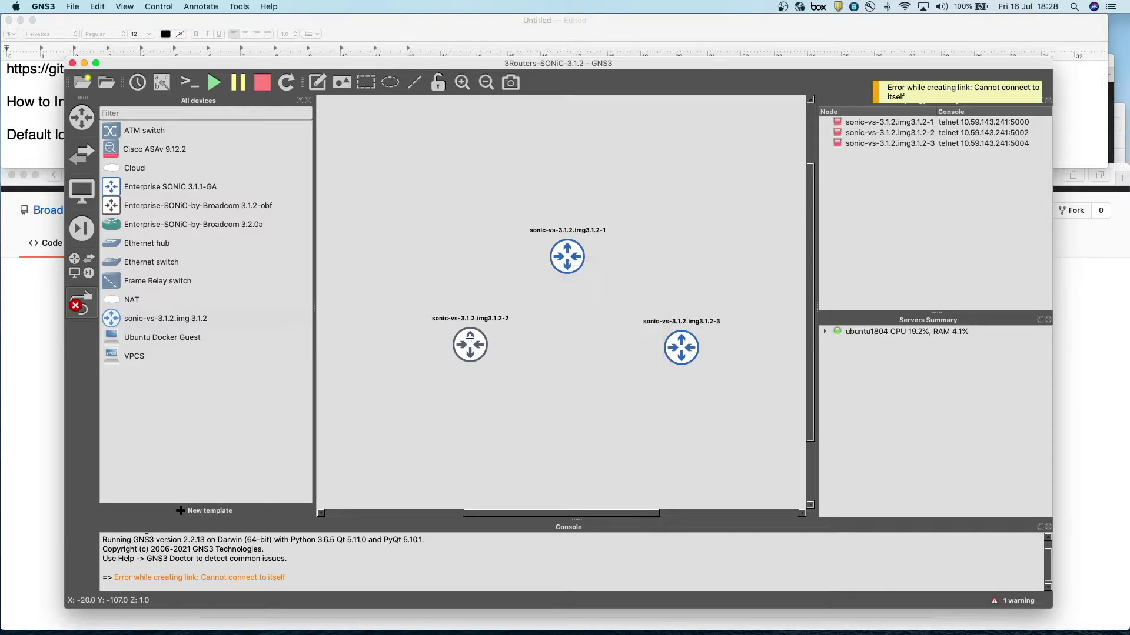
left_click(473, 339)
left_click(486, 364)
left_click(568, 263)
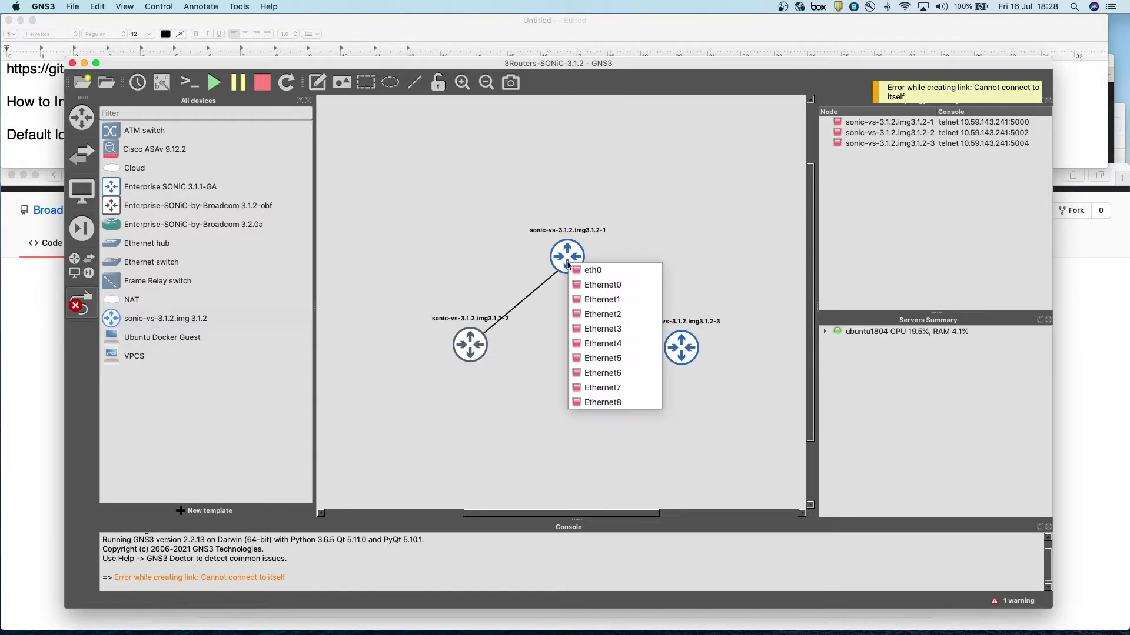
left_click(588, 286)
left_click(585, 264)
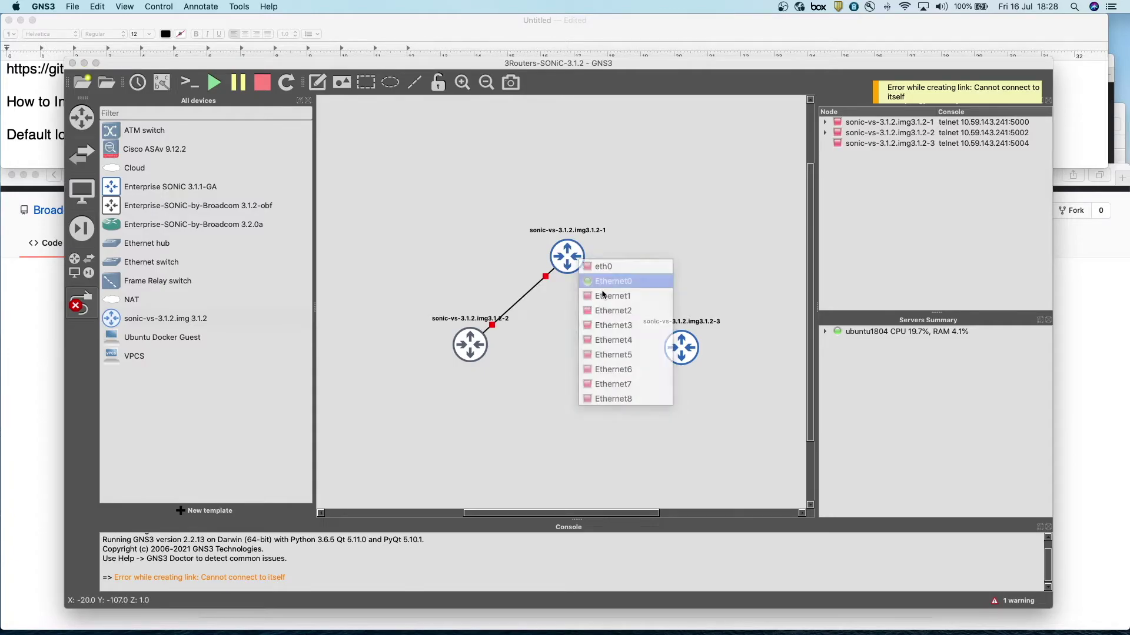
left_click(603, 299)
- Link the top router's Ethernet1 to the lower-right router's Ethernet1
left_click(568, 259)
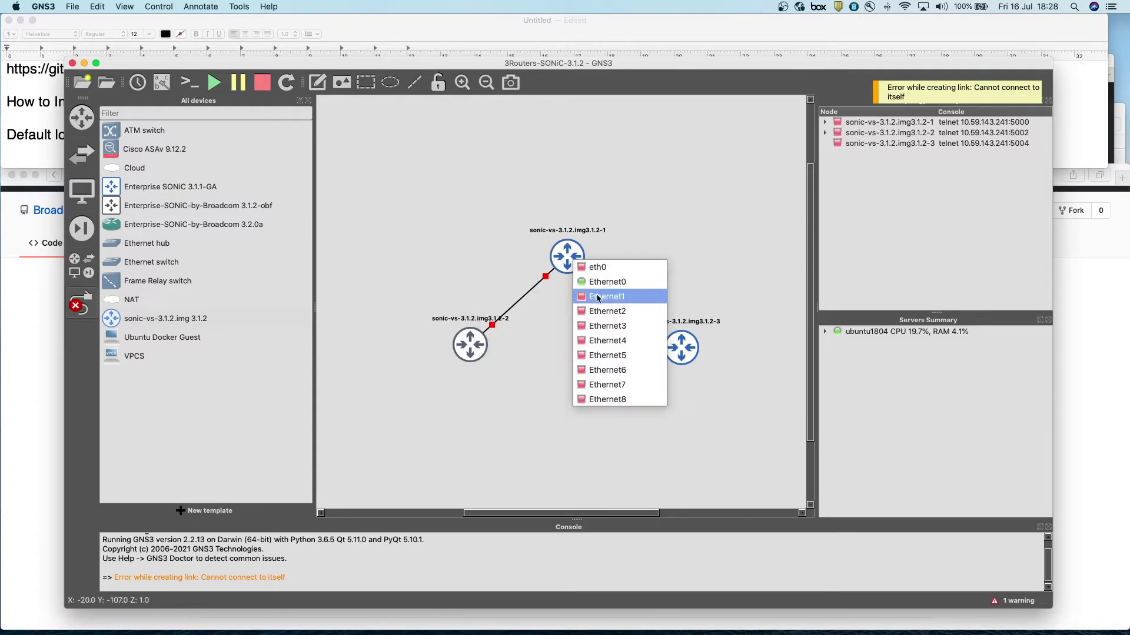
left_click(599, 296)
left_click(689, 341)
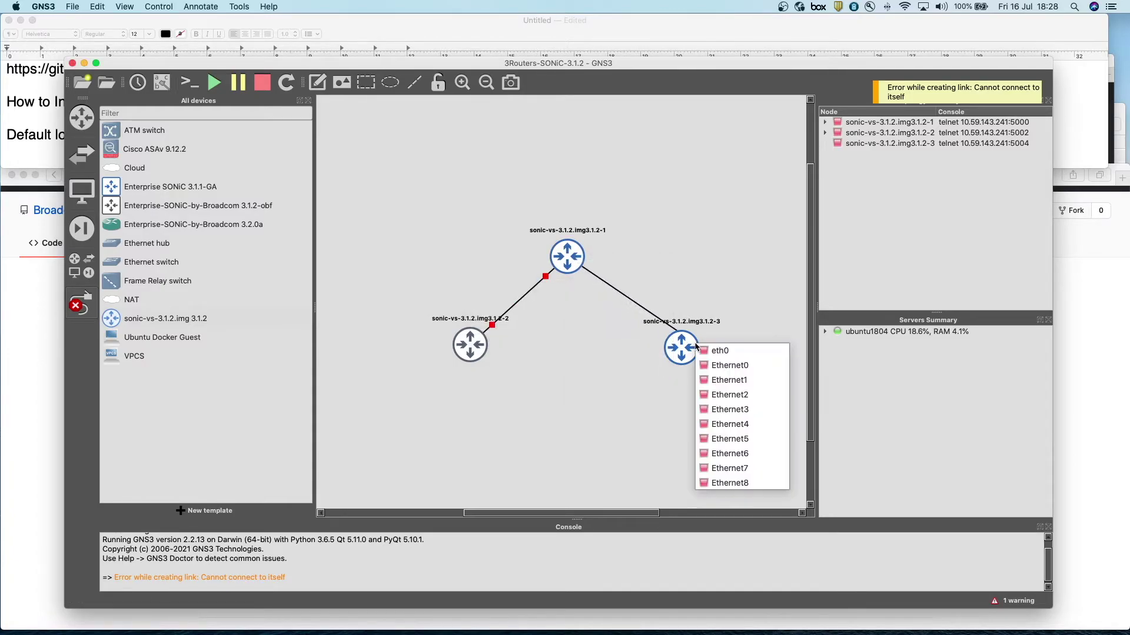
left_click(707, 383)
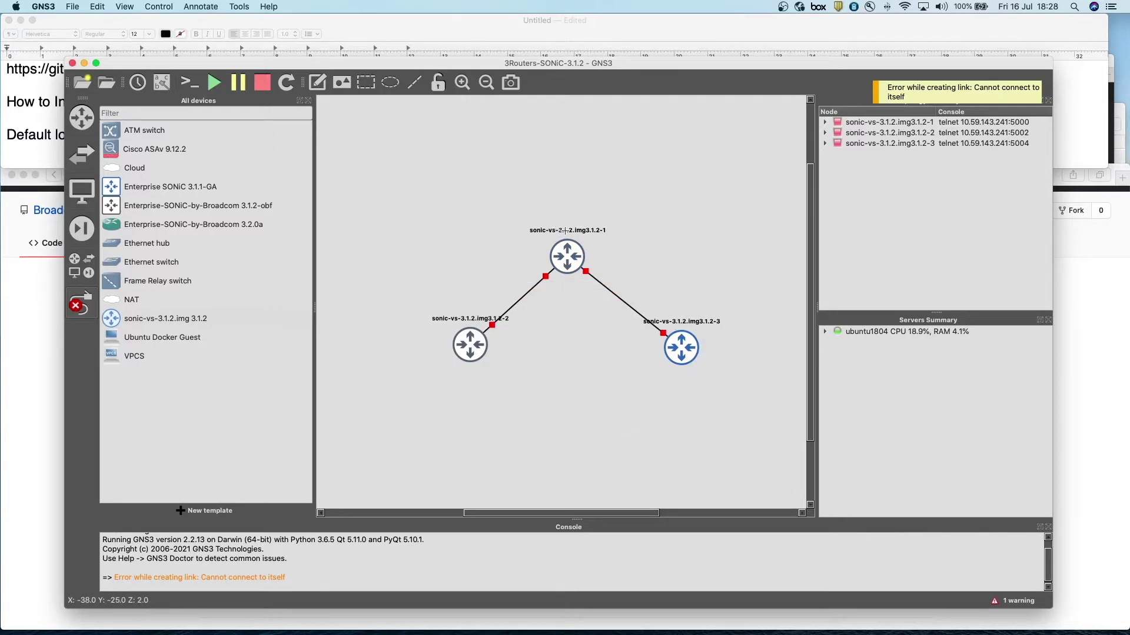
left_click(81, 303)
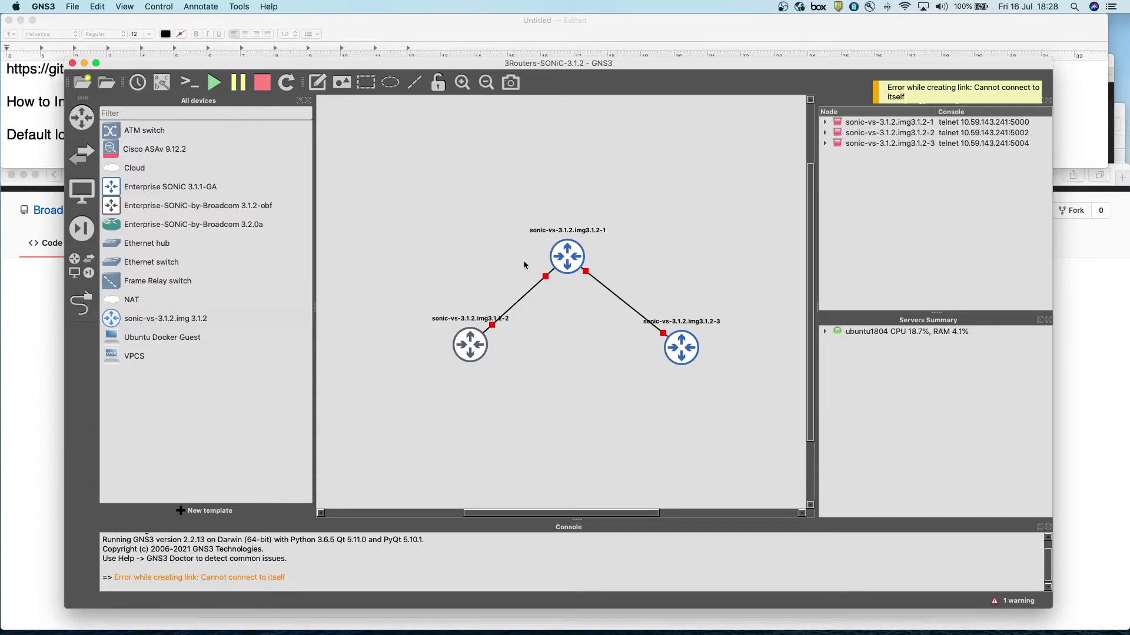
- Rename the top router SPine, the lower-left Leaf-1 and the lower-right Leaf-2
double_click(573, 233)
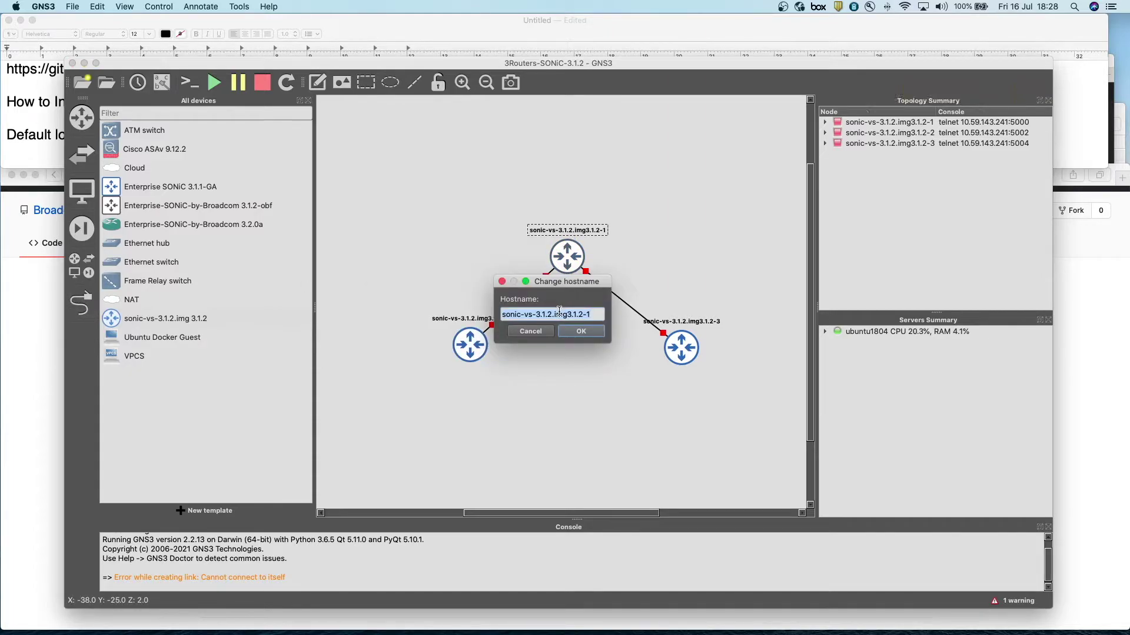
type("SPine")
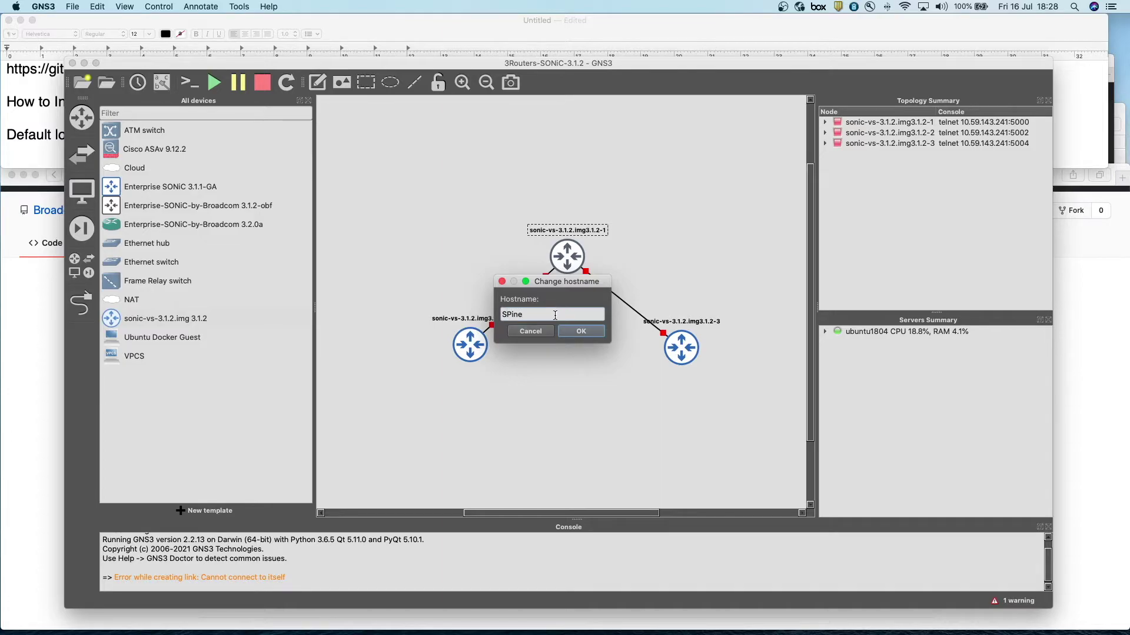
left_click(581, 332)
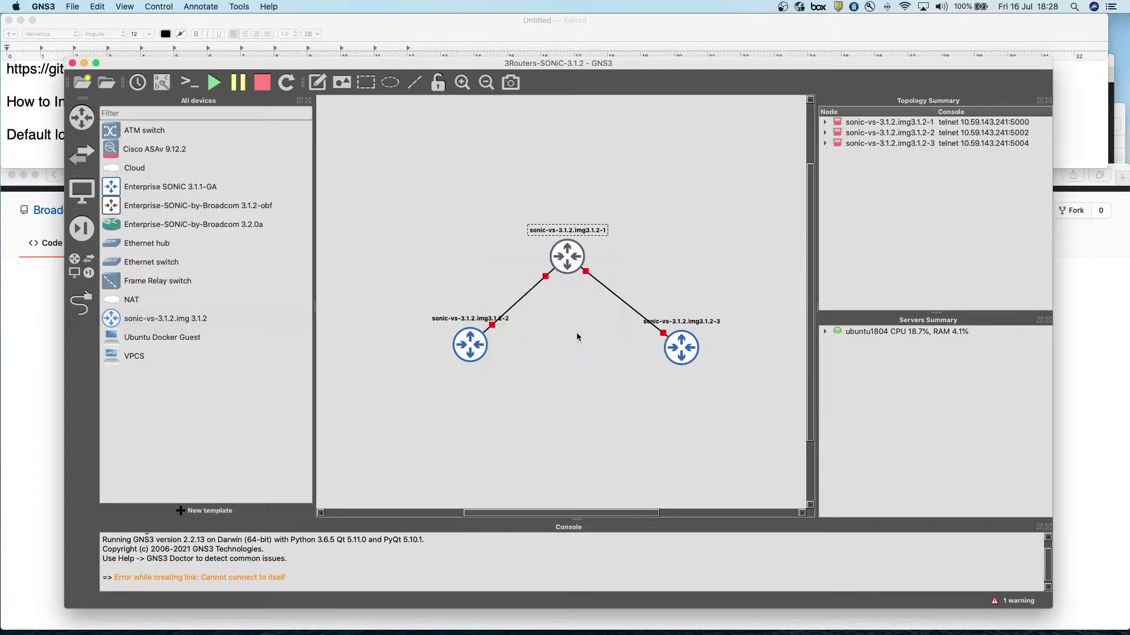
left_click(469, 321)
double_click(468, 322)
type("Leaf-1")
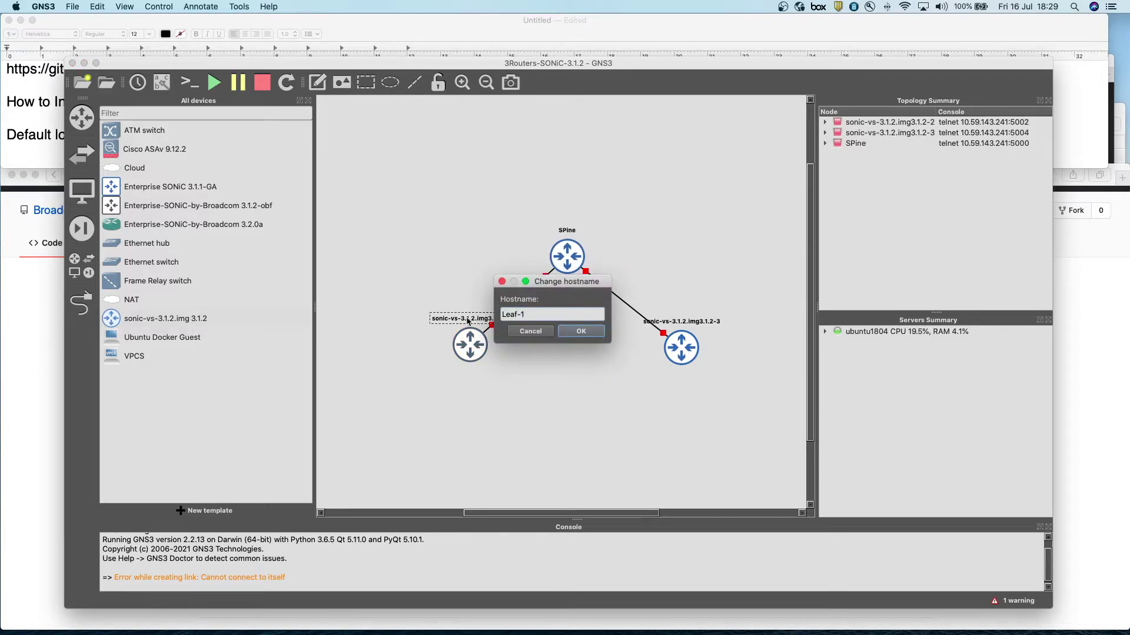
key("Return")
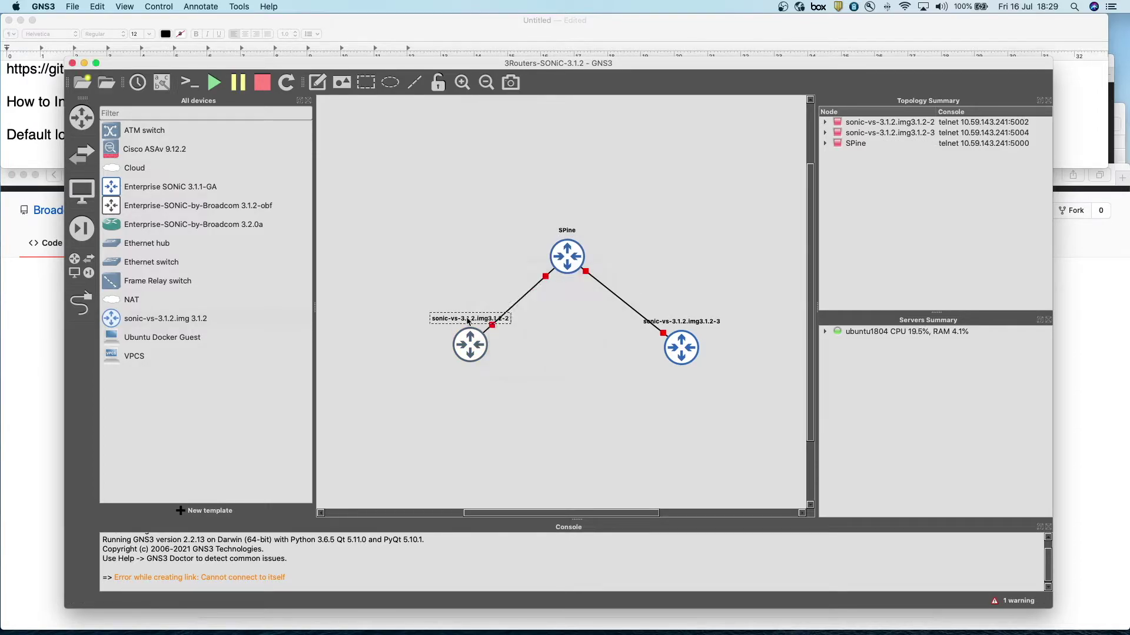
double_click(687, 323)
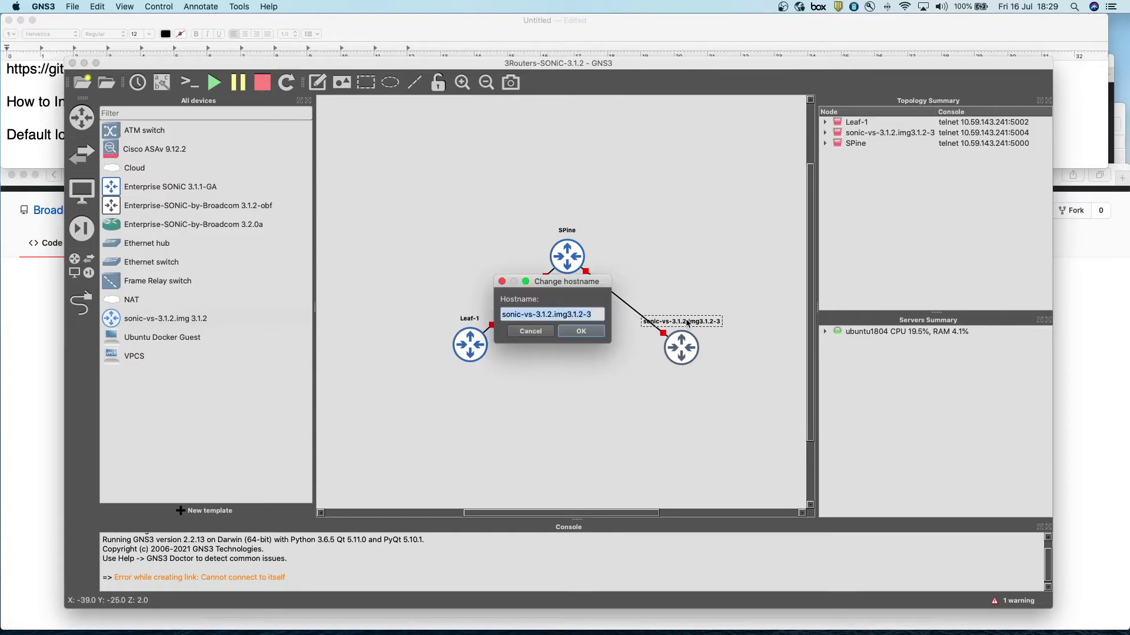
type("Leaf-2")
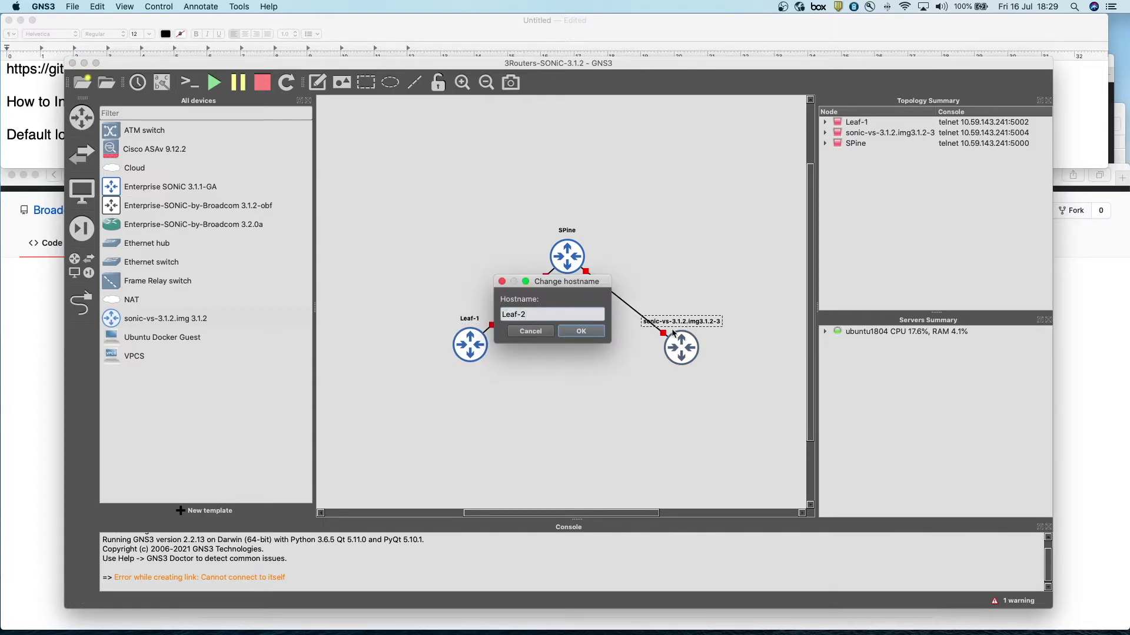
left_click(581, 332)
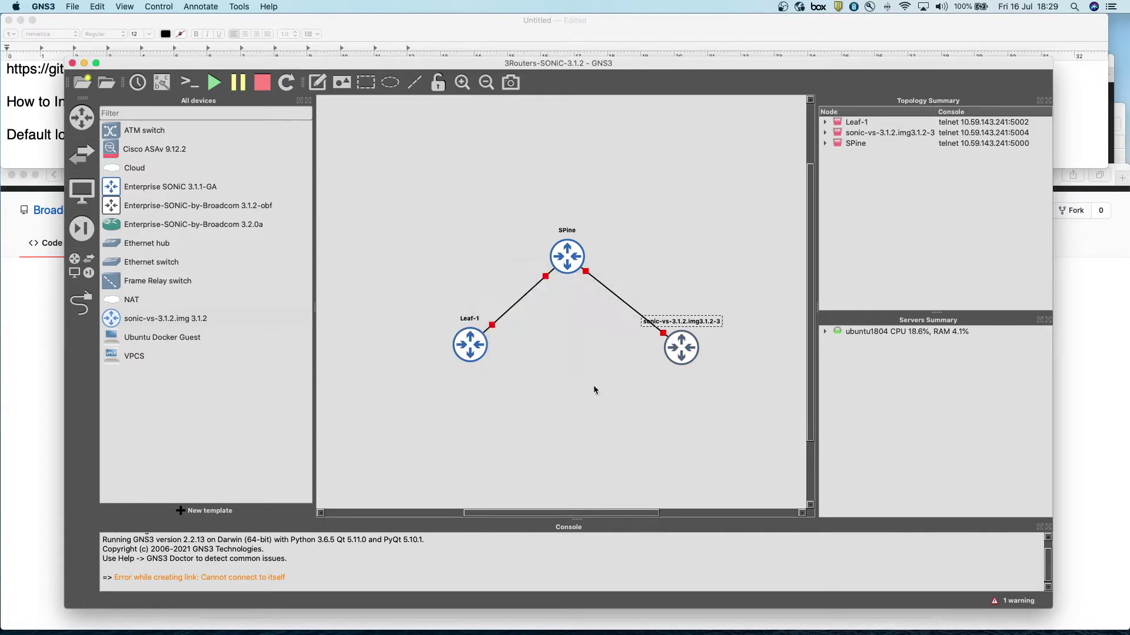
- Start all three routers, nudge Leaf-2 slightly left, and open Leaf-1's console
left_click(214, 82)
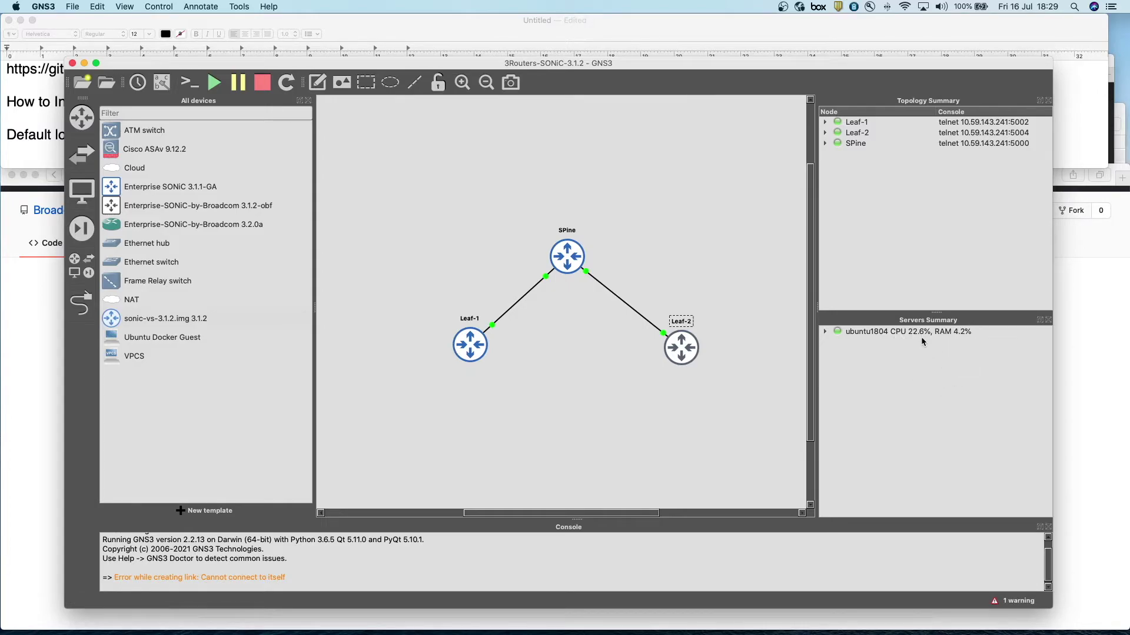
left_click_drag(679, 356, 650, 356)
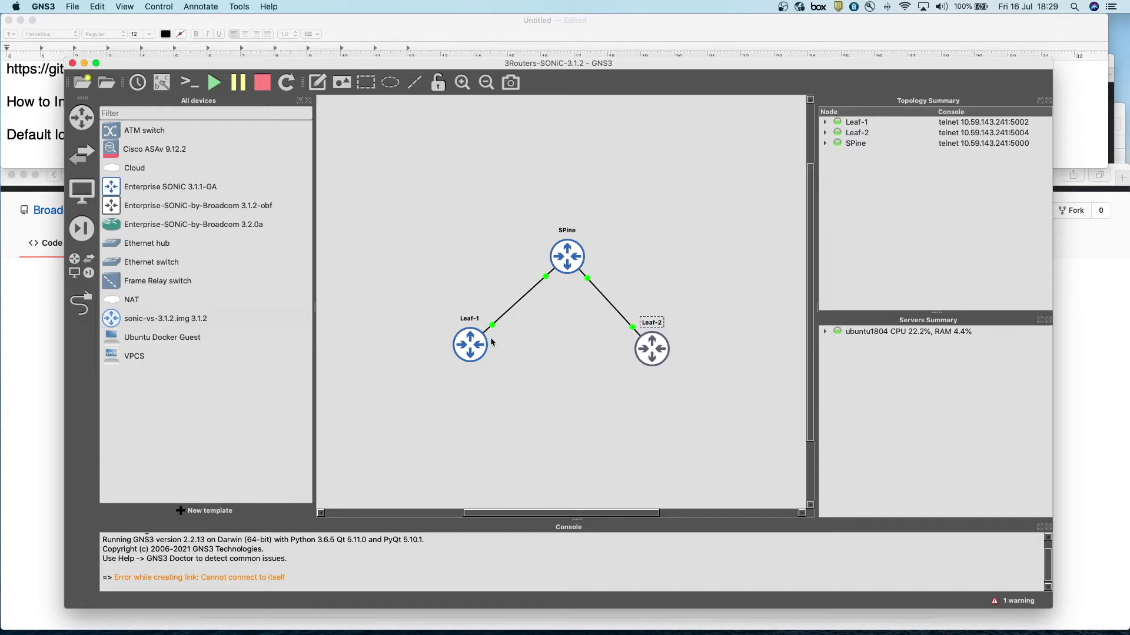
left_click(469, 347)
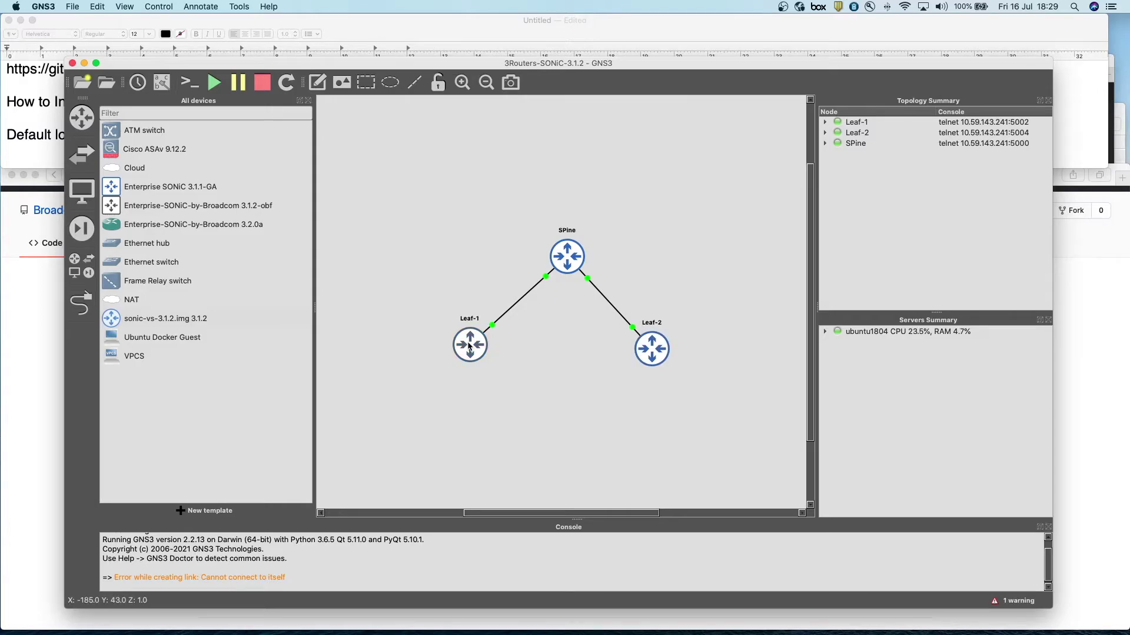
double_click(470, 347)
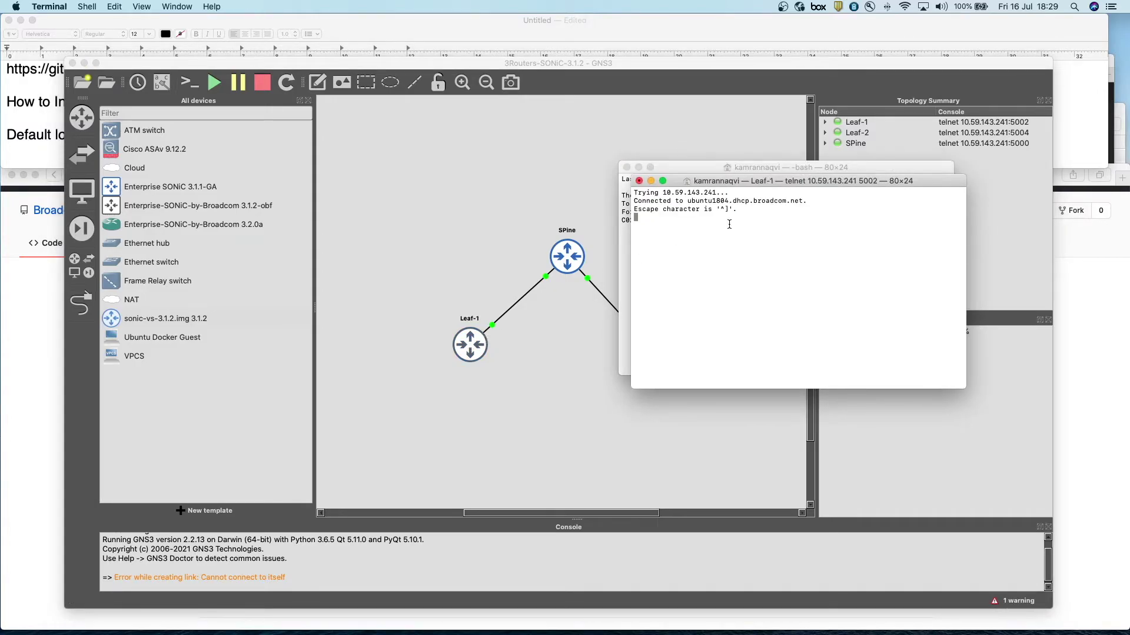
- Arrange the Terminal windows, moving Leaf-1's console left and closing the spare bash window
left_click_drag(717, 183, 479, 173)
left_click_drag(766, 170, 831, 166)
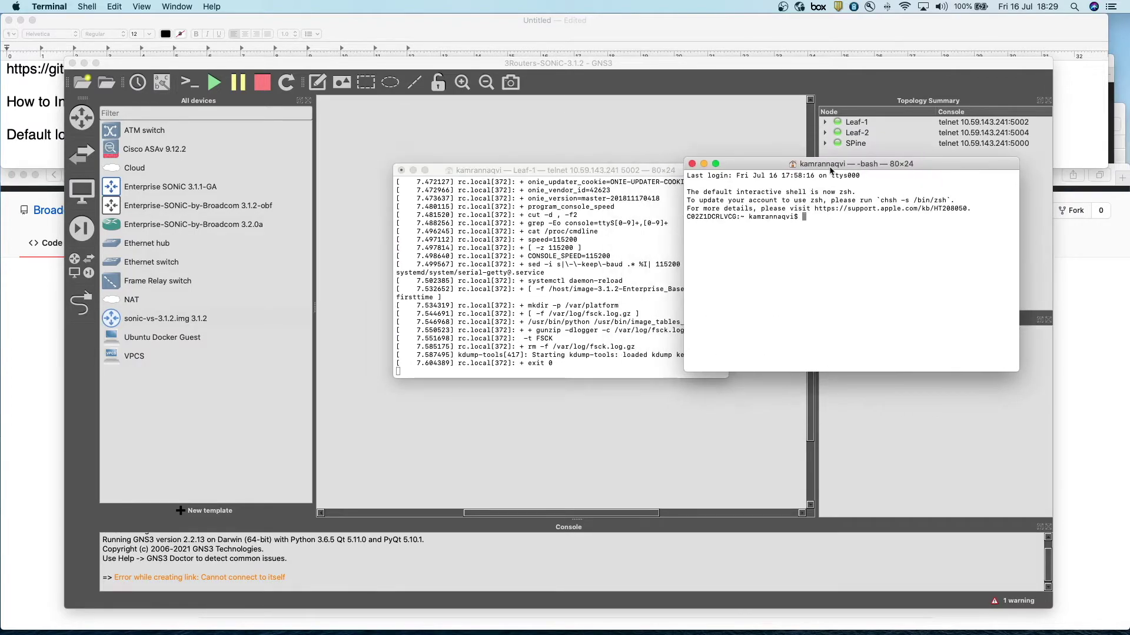
left_click(692, 164)
left_click_drag(683, 174, 690, 159)
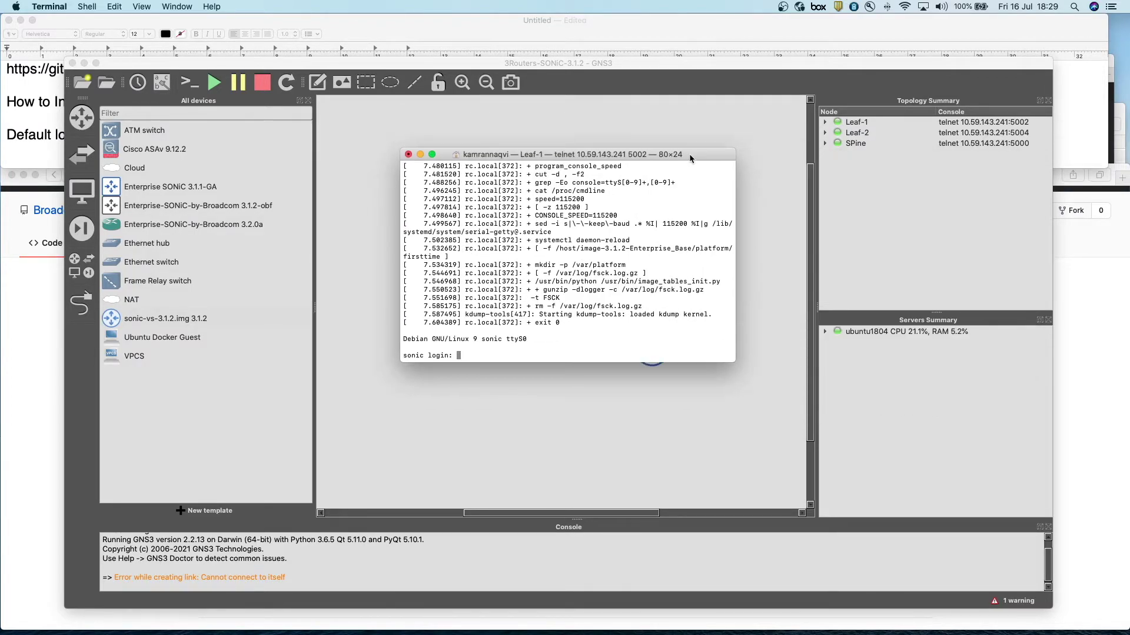
scroll(517, 247, "up", 10)
scroll(503, 216, "down", 10)
- Log in to the Leaf-1 console as admin using the default password from the notes
left_click(48, 117)
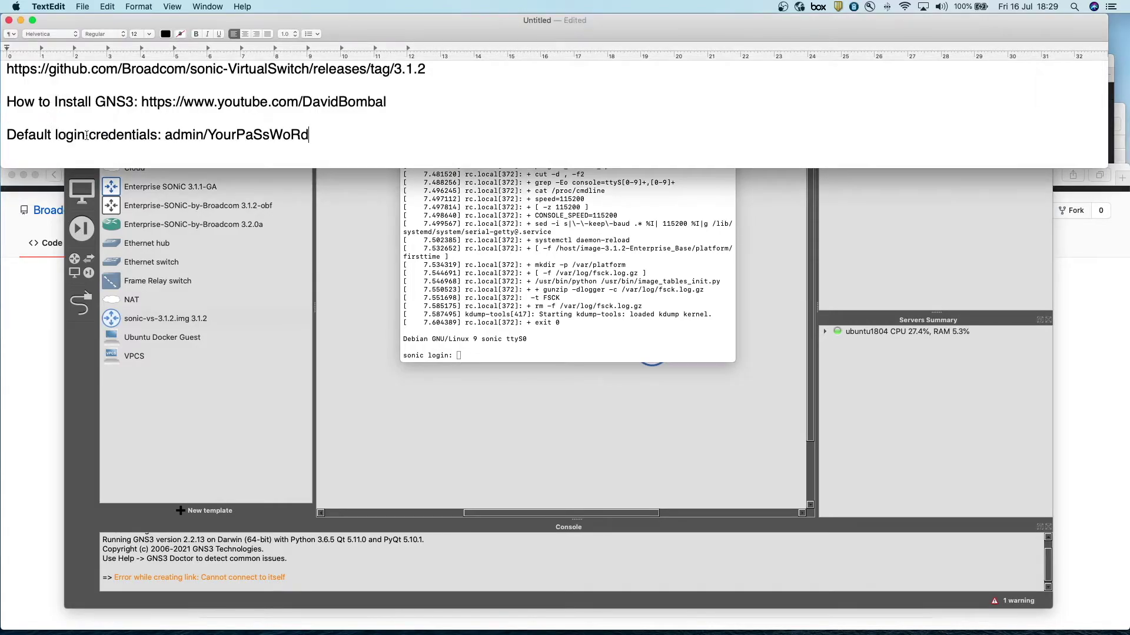
left_click_drag(166, 134, 312, 134)
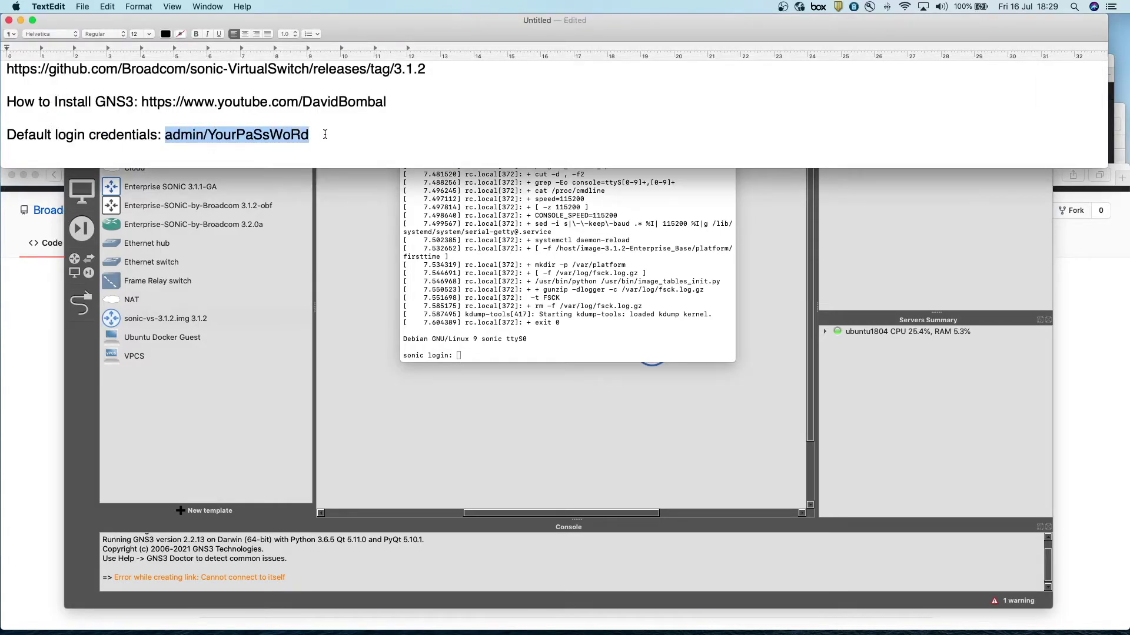
left_click(506, 358)
type("admin")
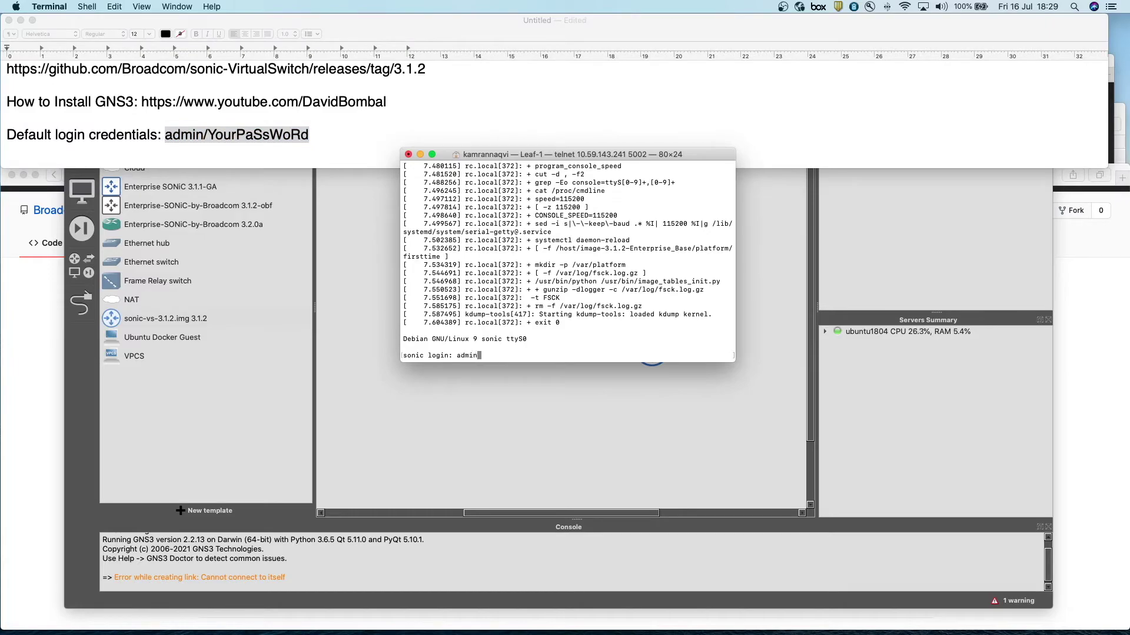
key("Return")
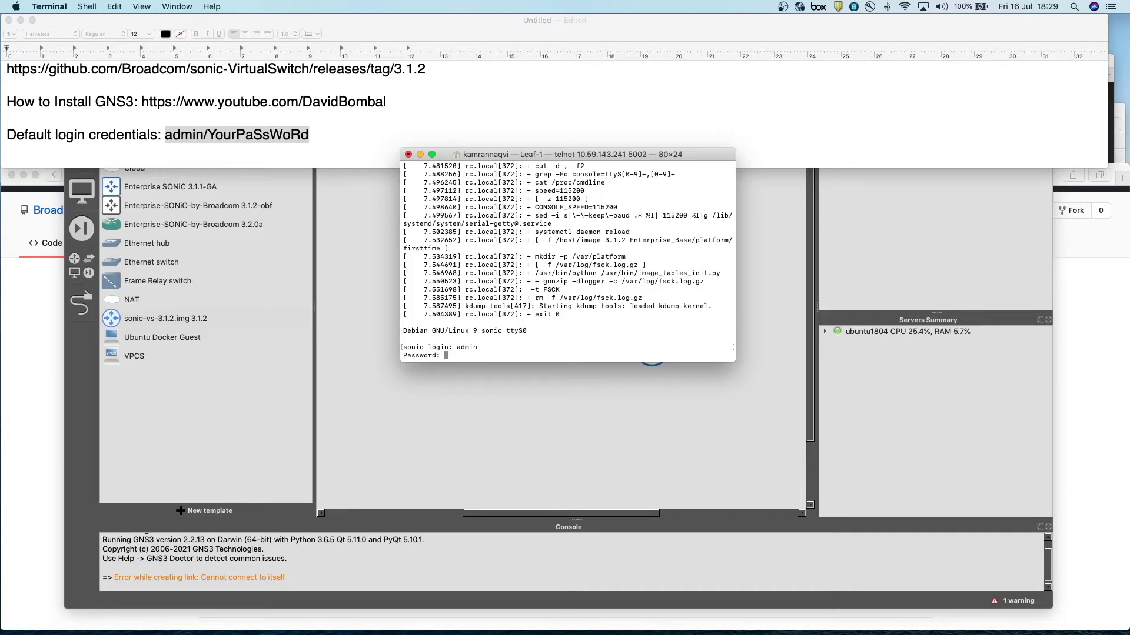
key("super+v")
key("Return")
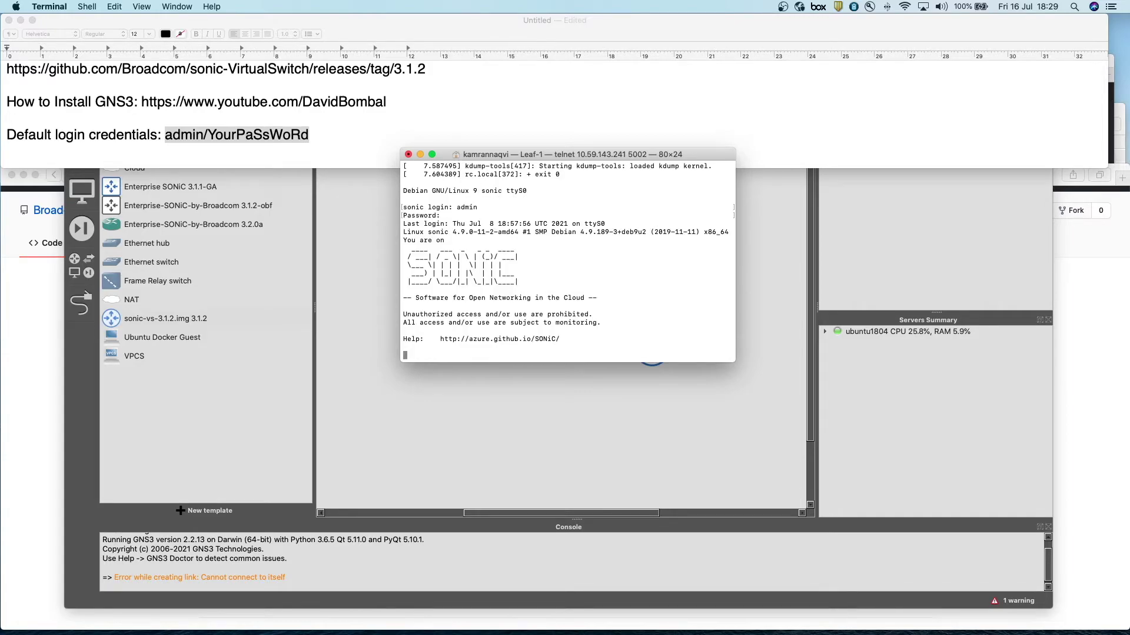
key("Return")
key("Return")
key("Return")
key("Return")
key("Return")
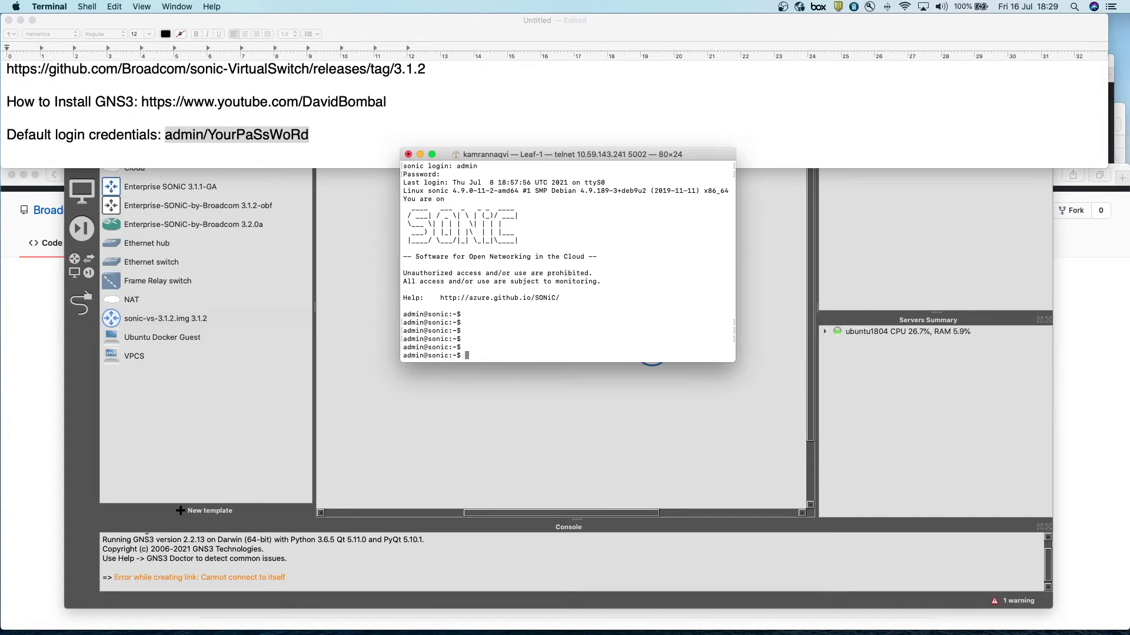
- Enlarge the console font, get fresh prompts below the ZTP messages, and scroll the notes
key("super+plus")
key("super+plus")
key("super+plus")
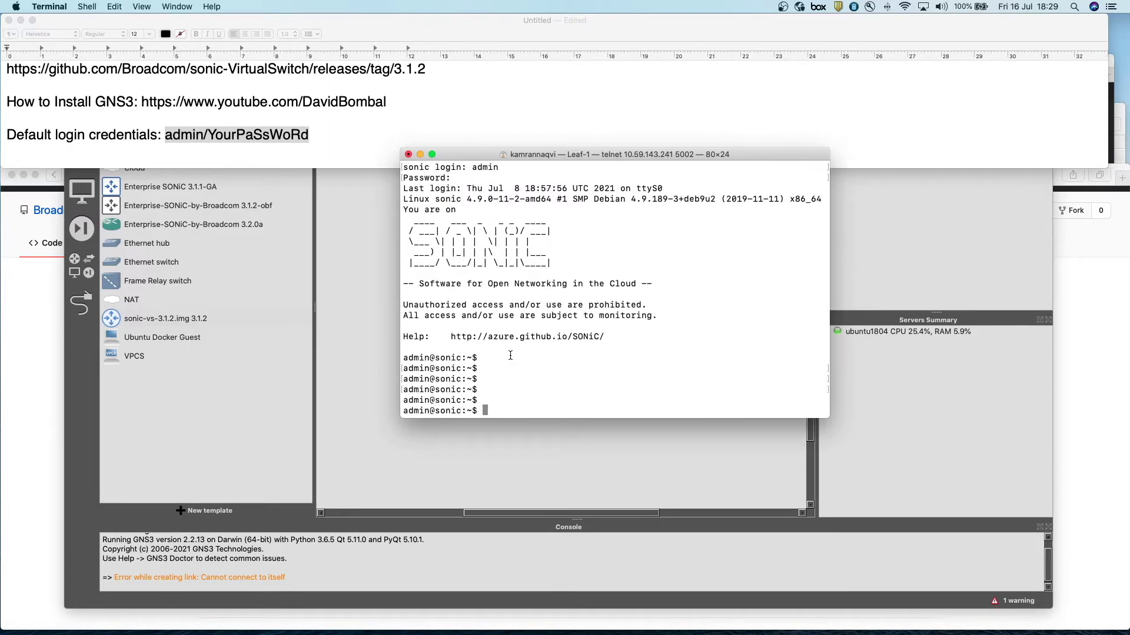
key("Return")
key("Return")
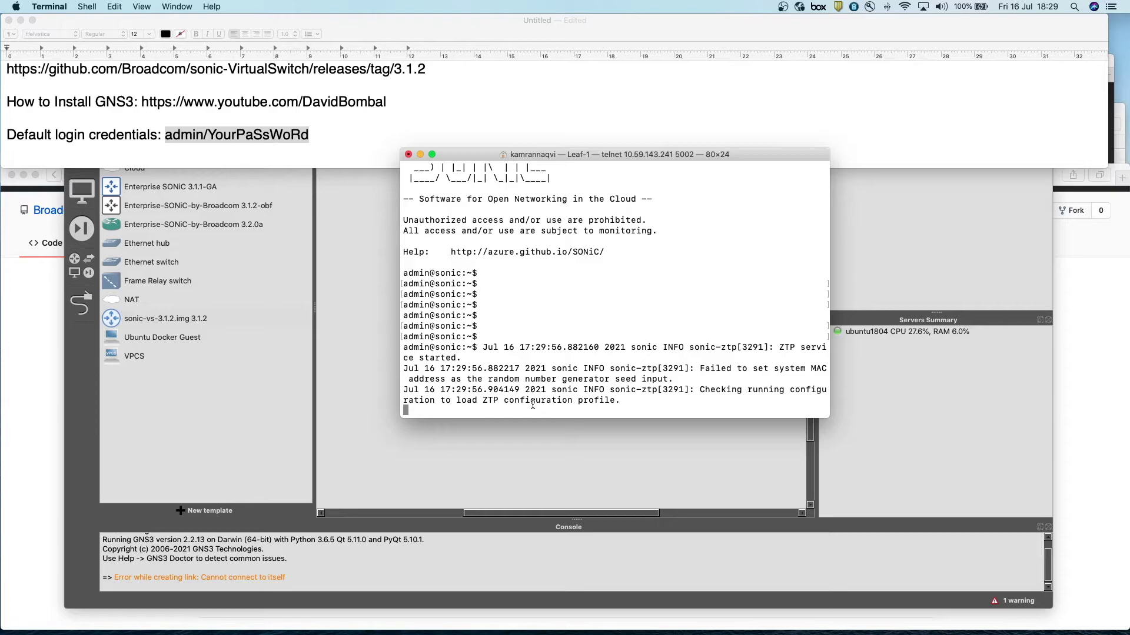
key("Return")
key("Return")
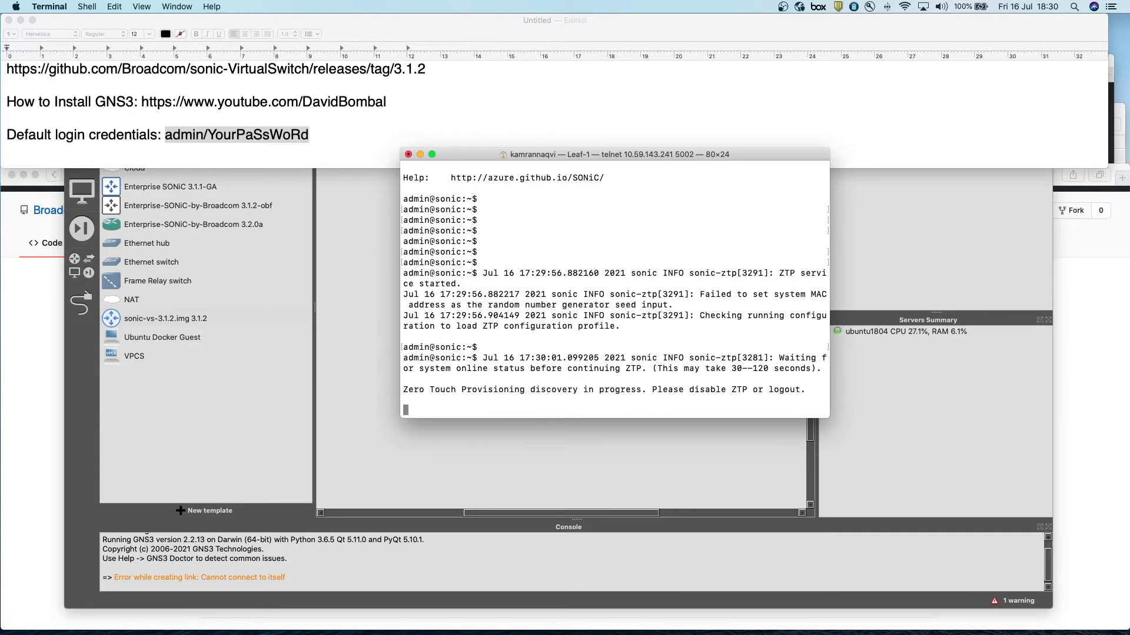
key("Return")
key("Return")
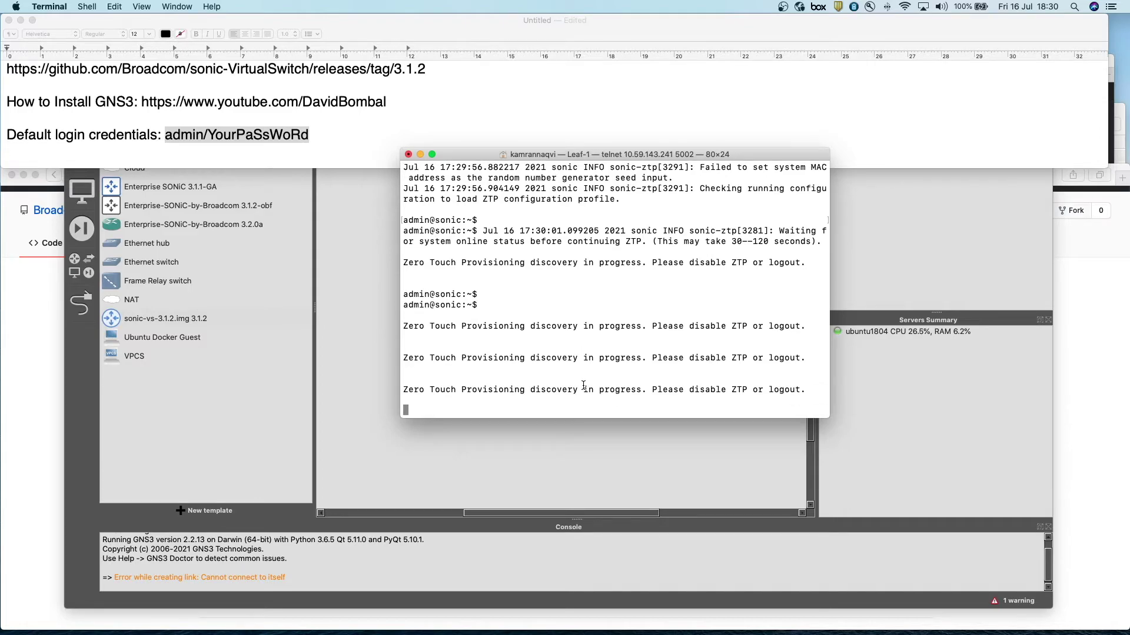
left_click(346, 157)
scroll(346, 158, "down", 1)
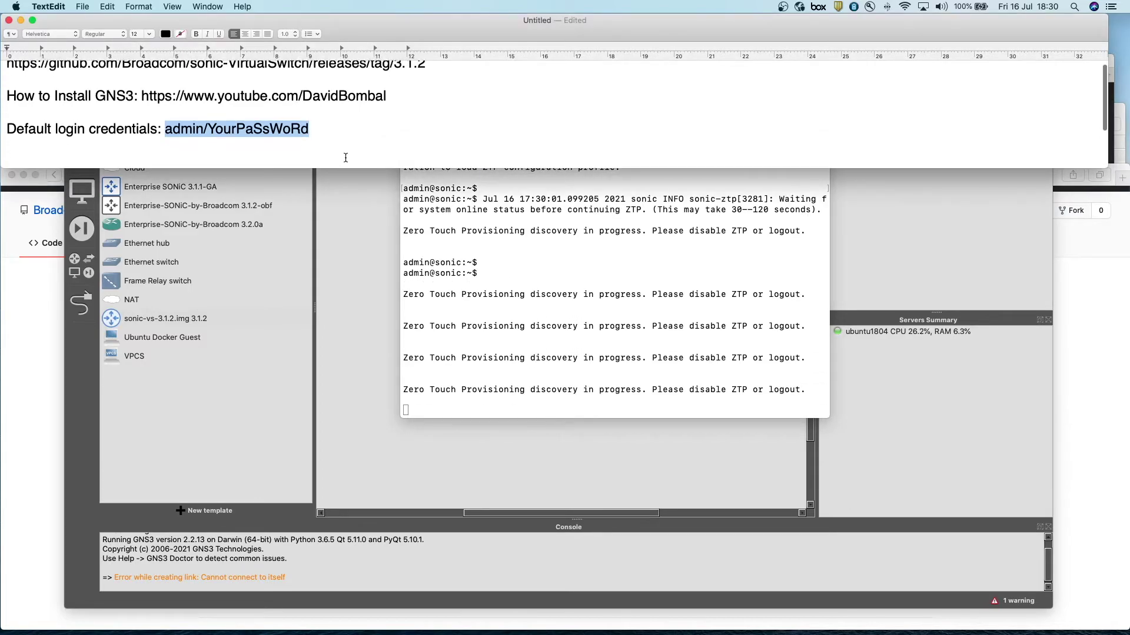
scroll(345, 157, "down", 3)
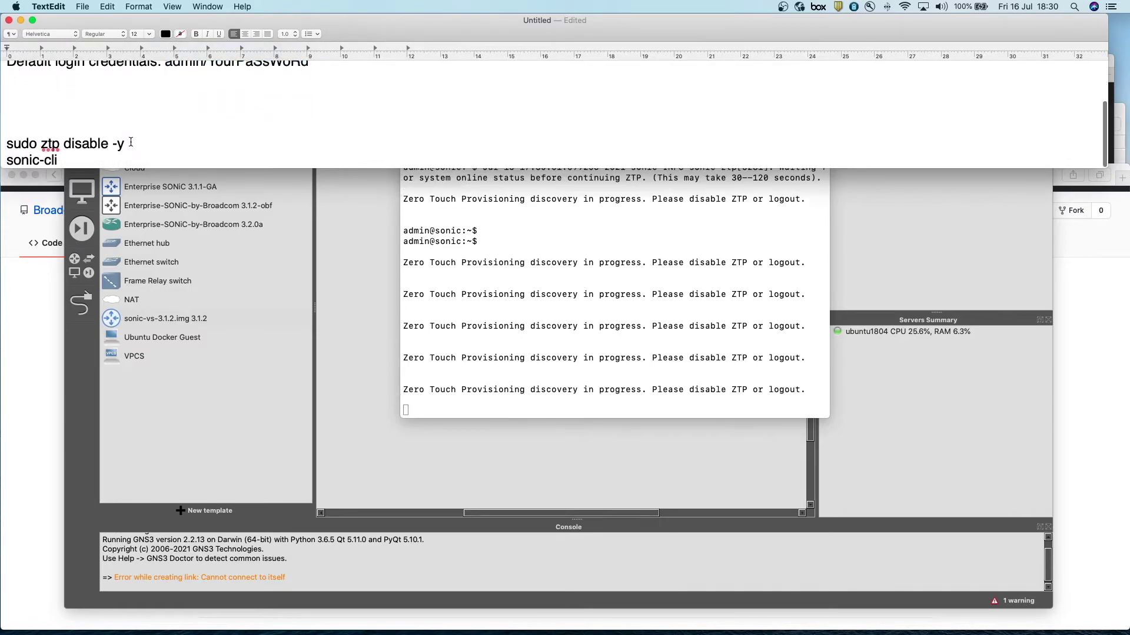
- Run 'sudo ztp disable -y' from the notes on Leaf-1 and wait for the reload
left_click_drag(130, 142, 4, 144)
key("super+c")
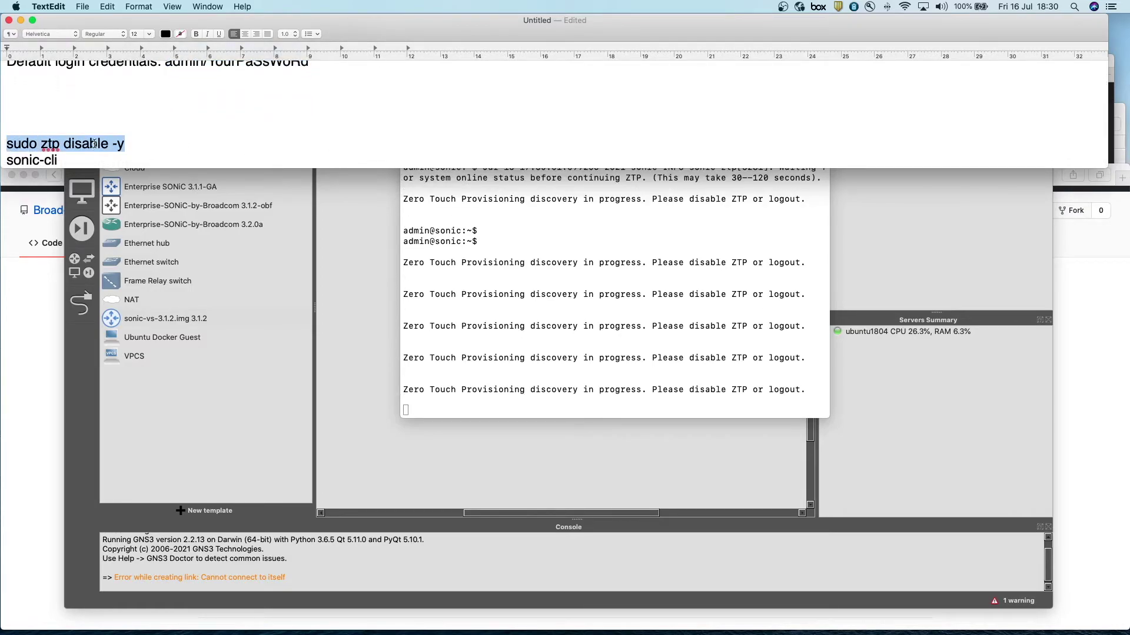
key("super+Tab")
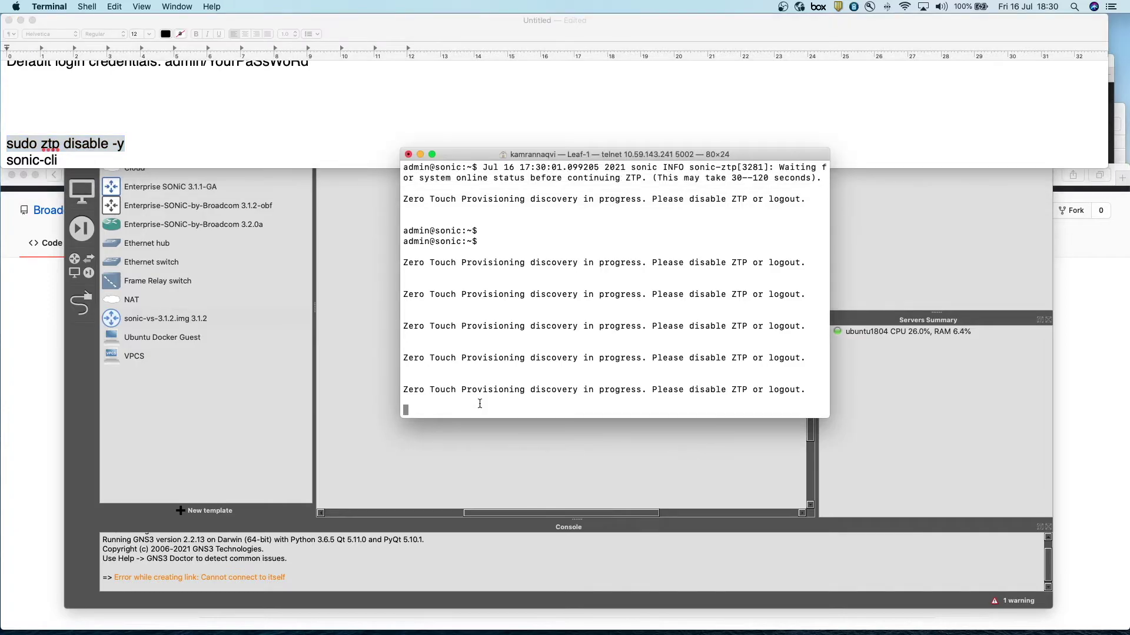
key("Return")
key("super+v")
key("Return")
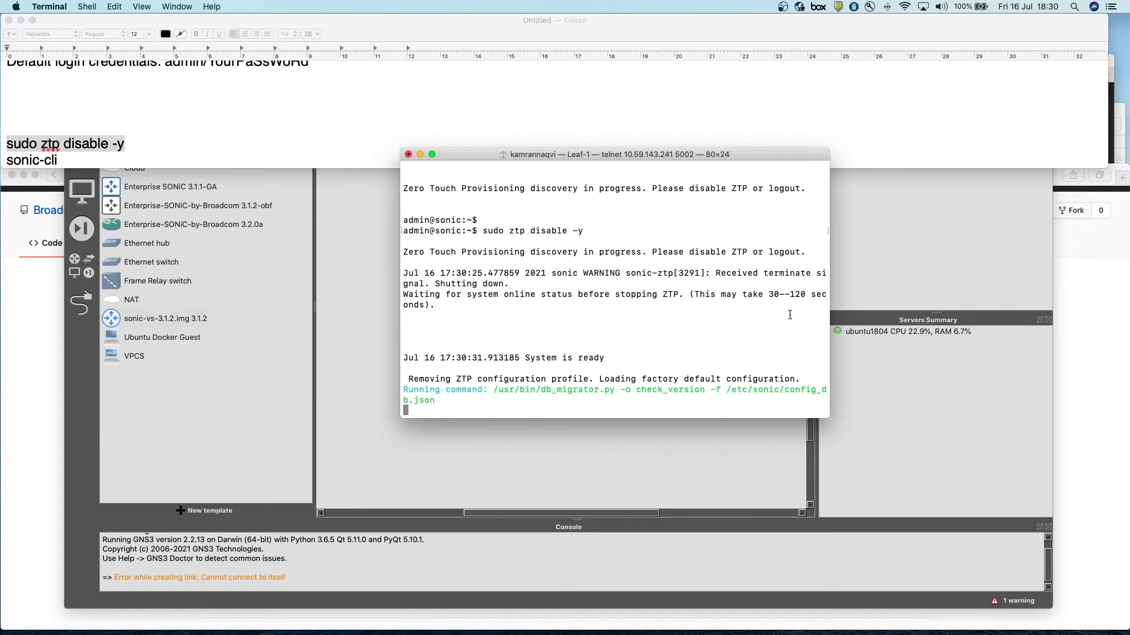
triple_click(759, 315)
left_click_drag(809, 293, 736, 292)
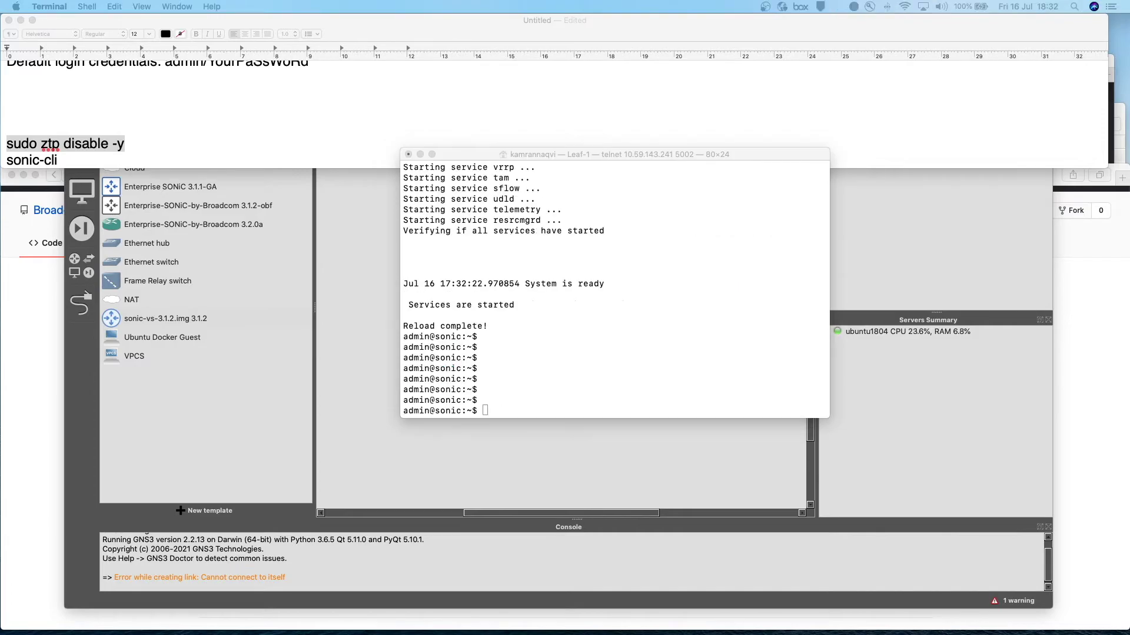
- Start the SONiC management CLI on Leaf-1 with sonic-cli
left_click(543, 402)
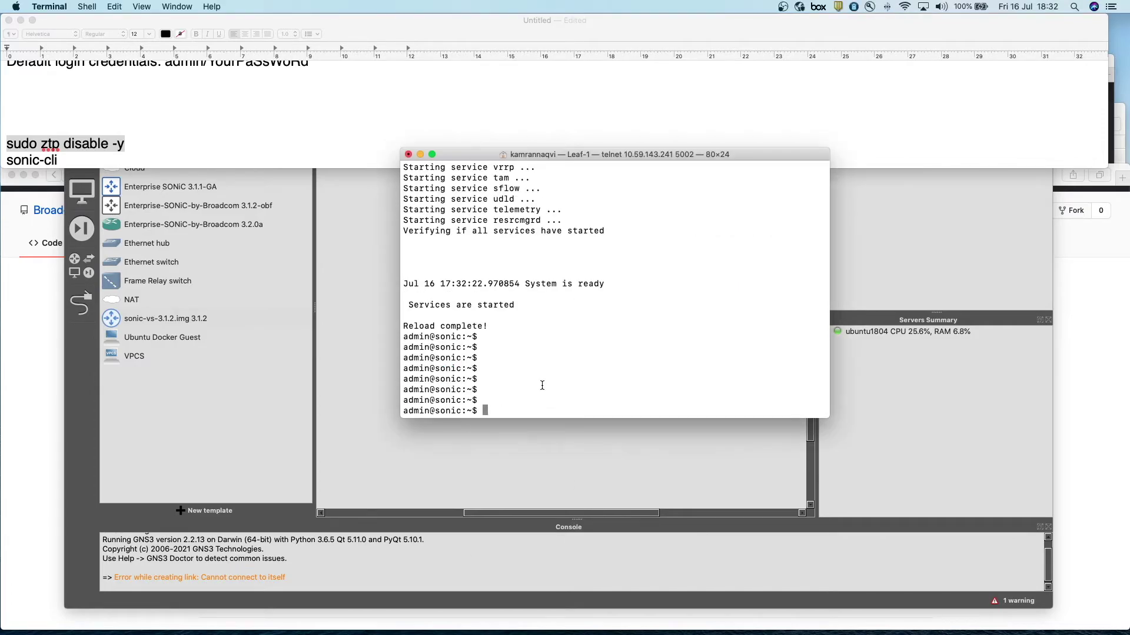
key("Return")
key("Return")
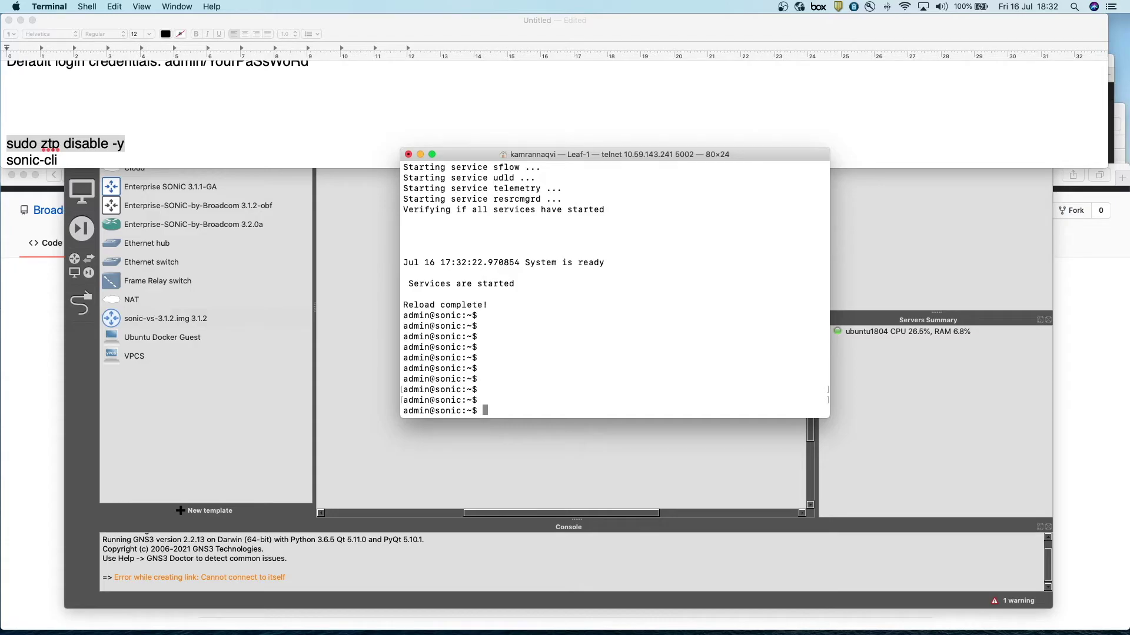
type("sonic-cli")
key("Return")
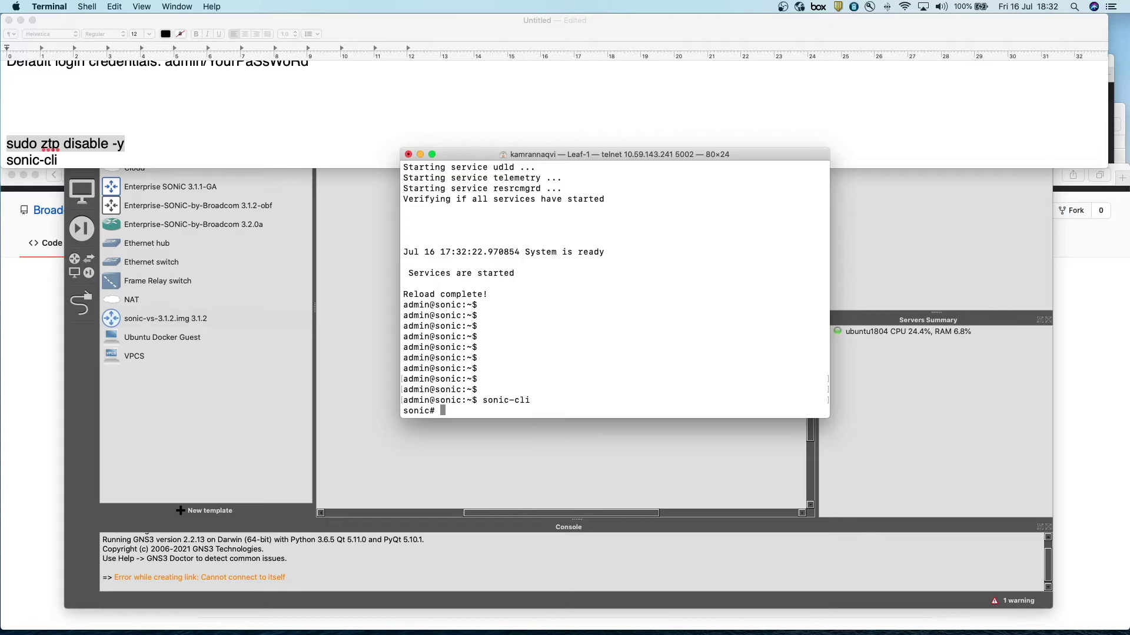
key("Return")
key("Return")
key("Return")
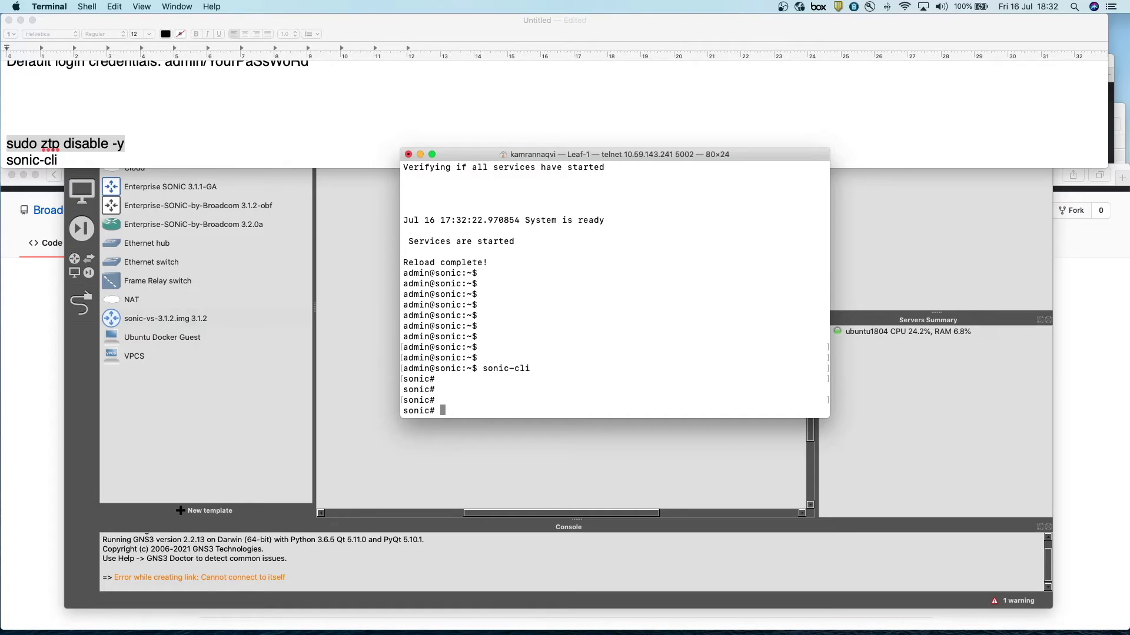
- List the show subcommands, then display the running configuration and stop the listing
type("show")
key("question")
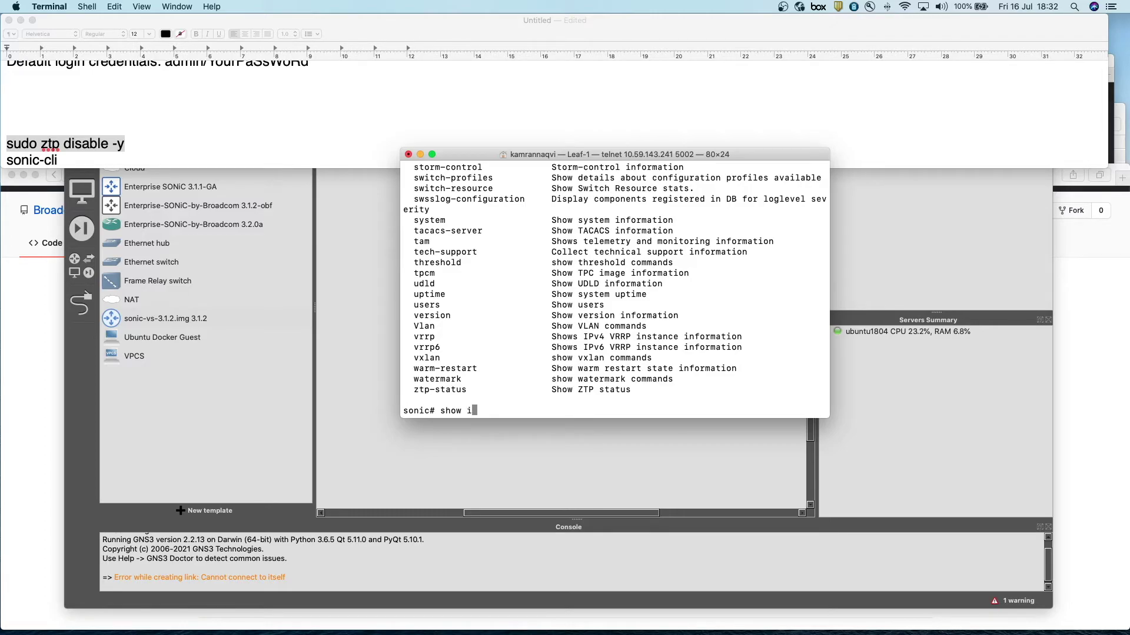
type("ru")
key("Tab")
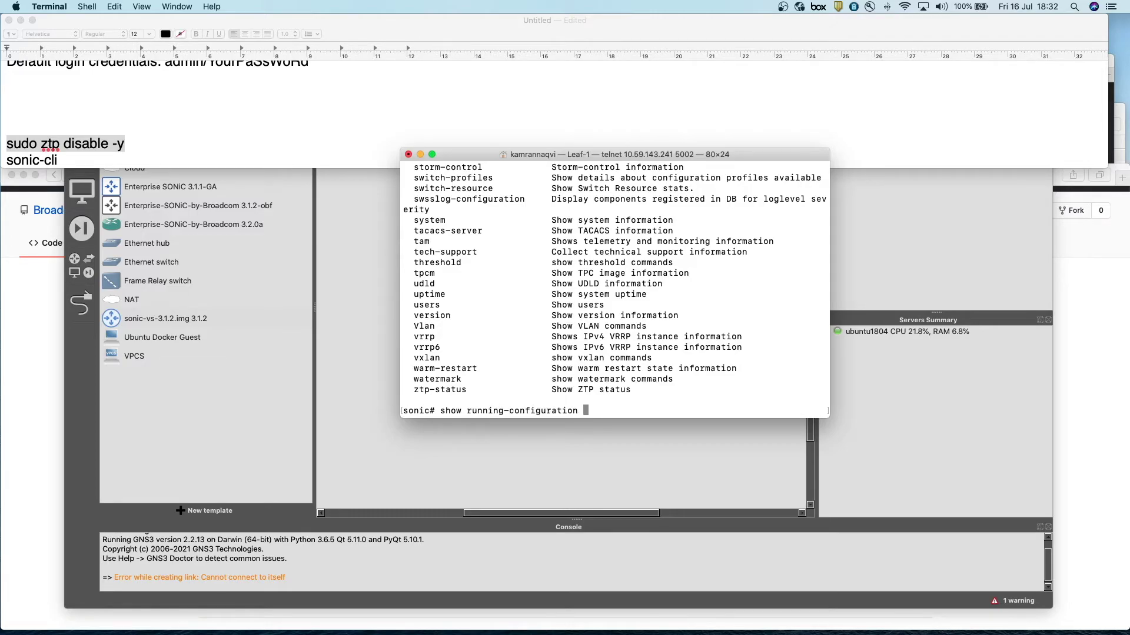
key("Return")
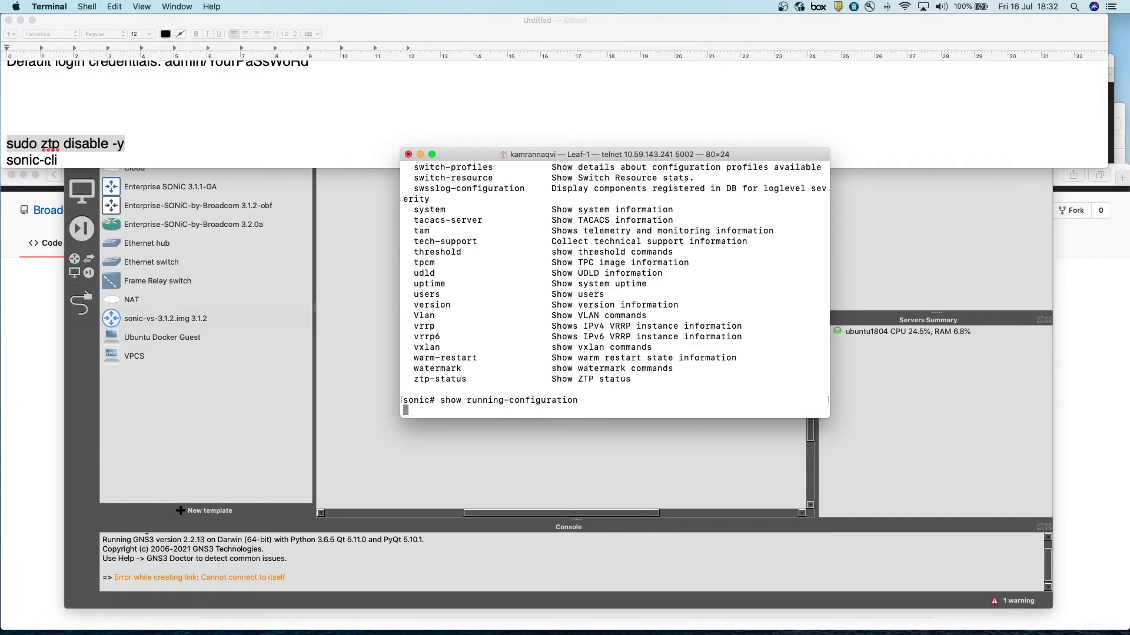
key("ctrl+c")
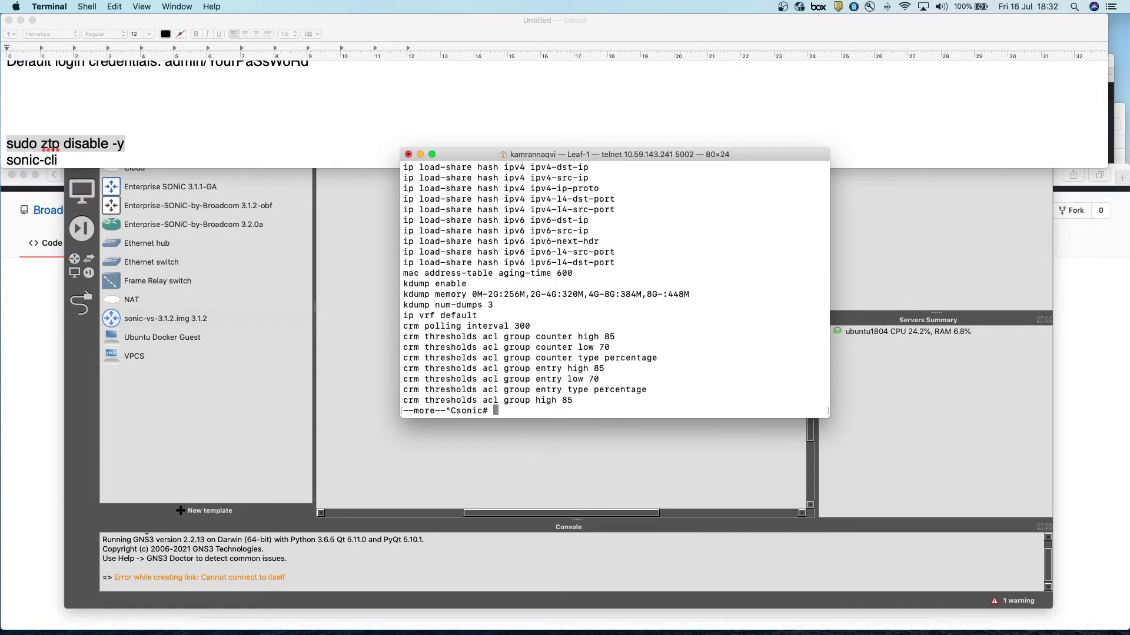
key("Return")
key("Return")
key("Return")
key("Return")
- Enter configure terminal mode and open interface Ethernet 1
type("configure terminal")
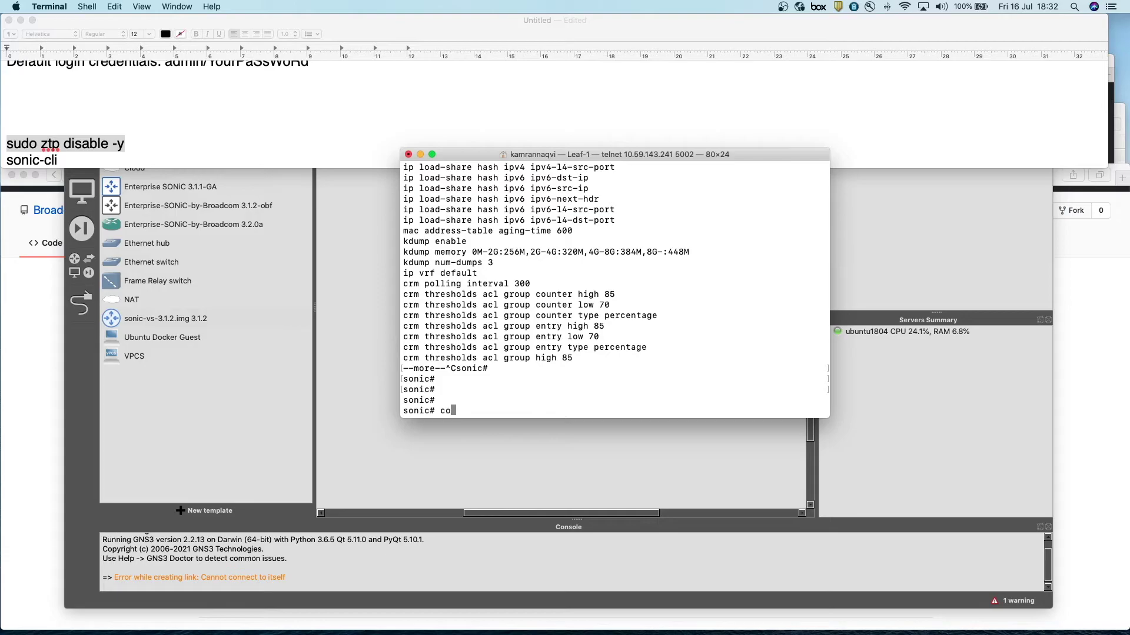
key("Return")
type("inter")
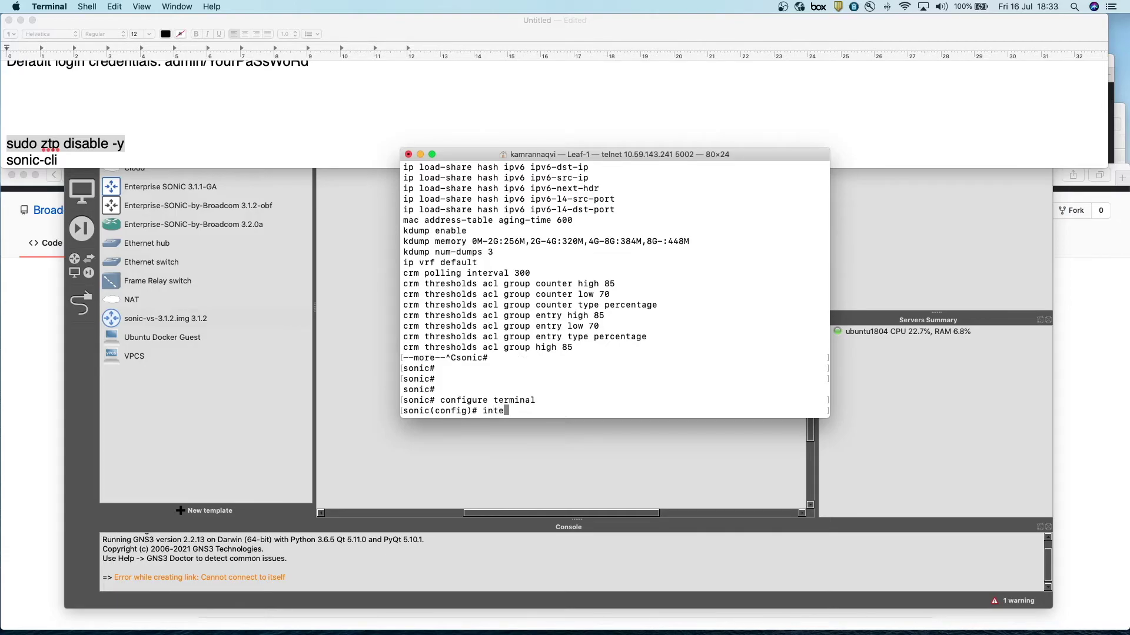
key("Tab")
type("Ethernet ")
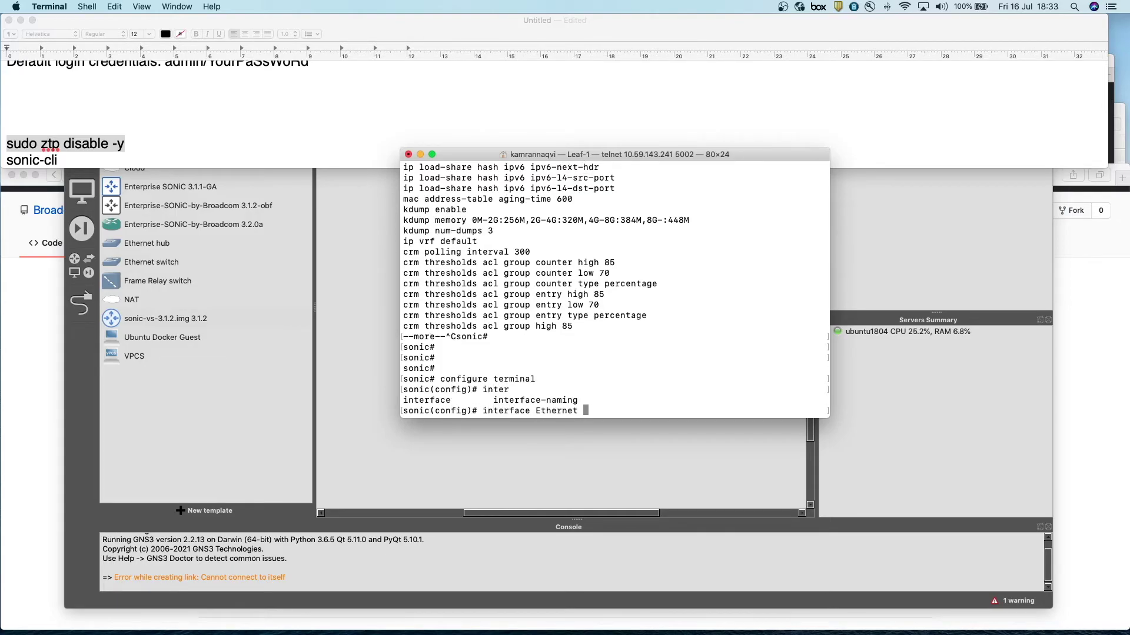
type("1")
key("Return")
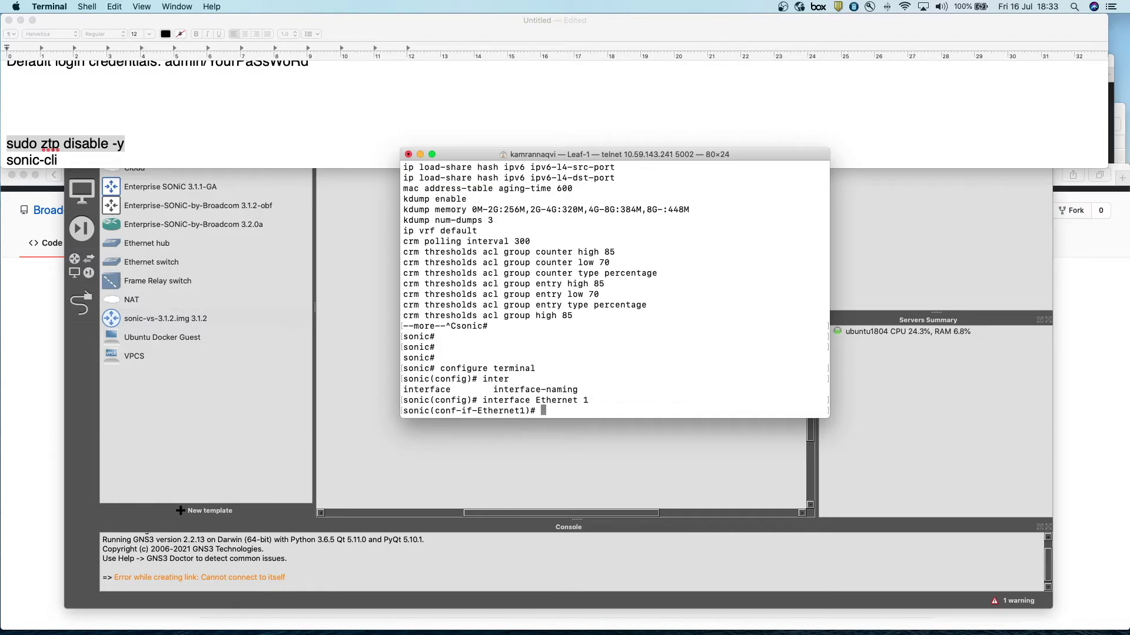
key("Return")
key("Return")
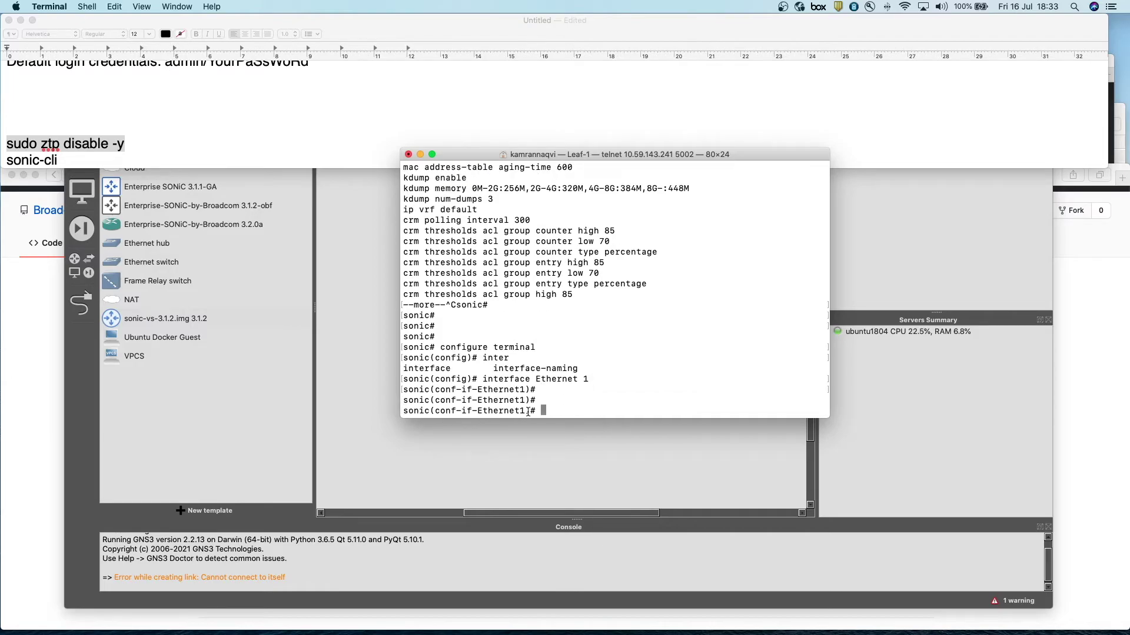
- Exit the Ethernet1 interface configuration back to global configuration mode
left_click_drag(527, 411, 504, 411)
left_click(534, 410)
left_click(531, 410)
key("Return")
key("Return")
key("Return")
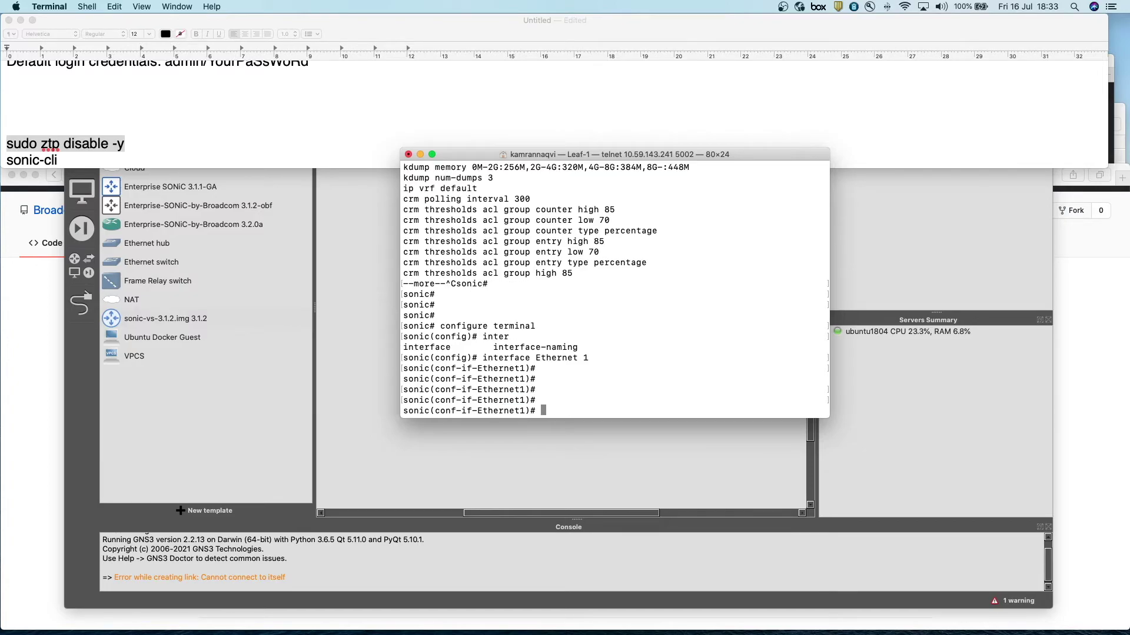
type("end")
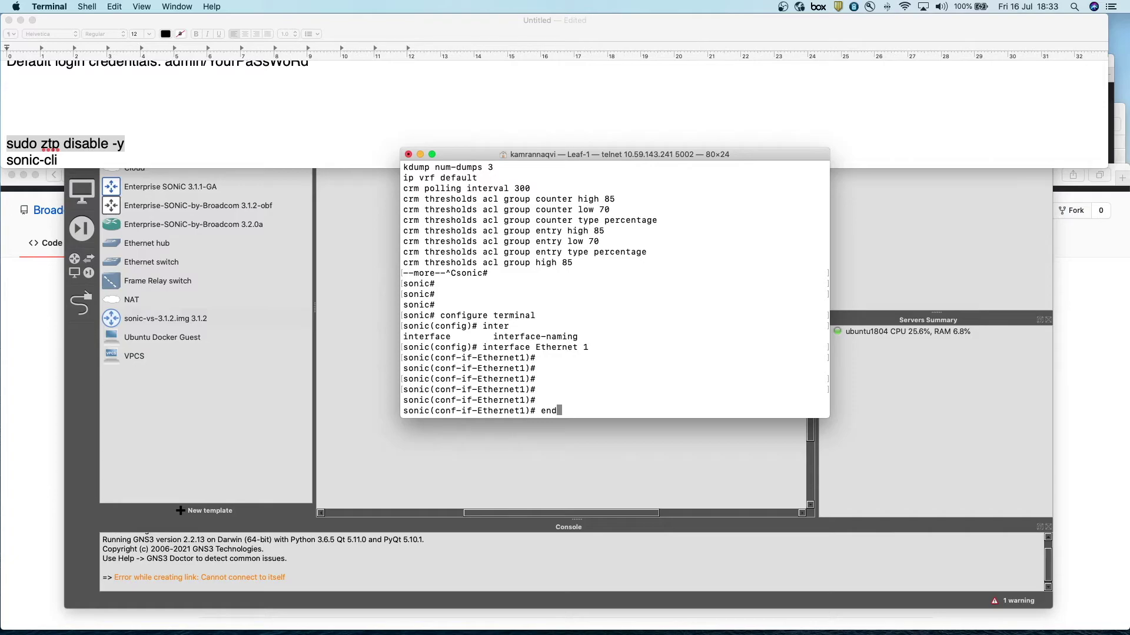
key("BackSpace")
key("BackSpace")
key("BackSpace")
type("exit")
key("Return")
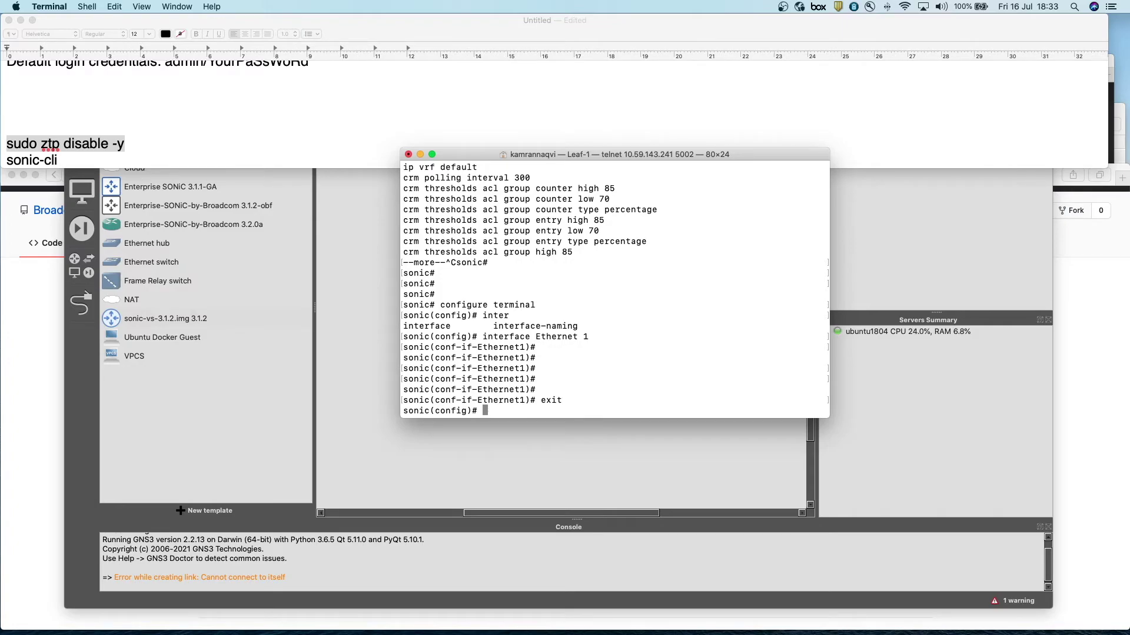
- Set the switch hostname to Leaf-1
type("hostname Leaf-1")
key("Return")
key("Return")
key("Return")
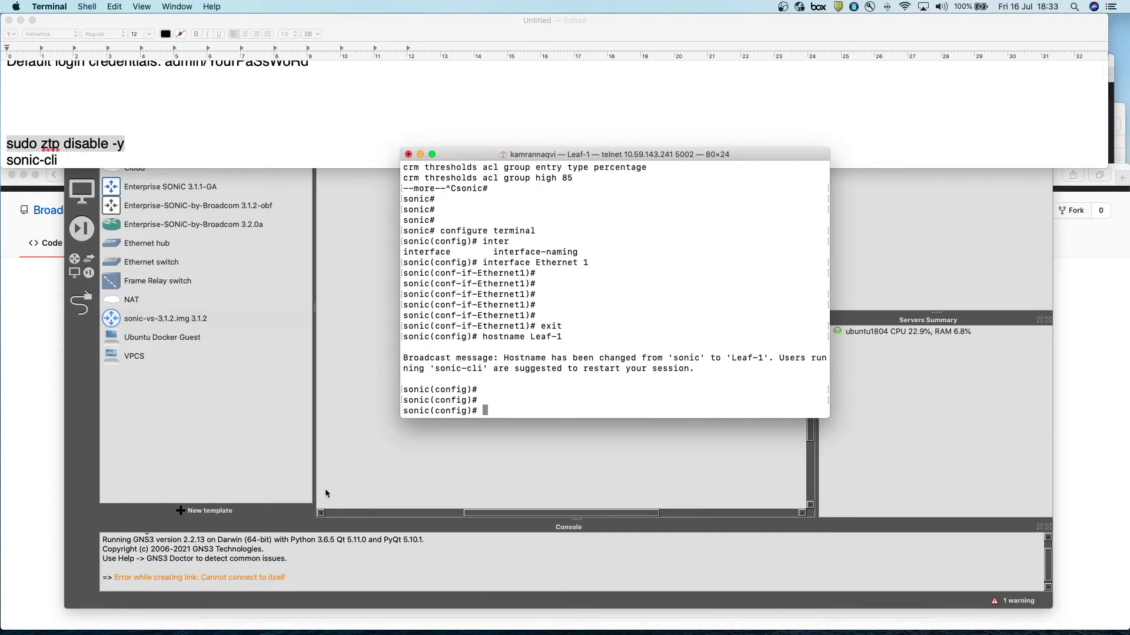
left_click_drag(565, 340, 483, 337)
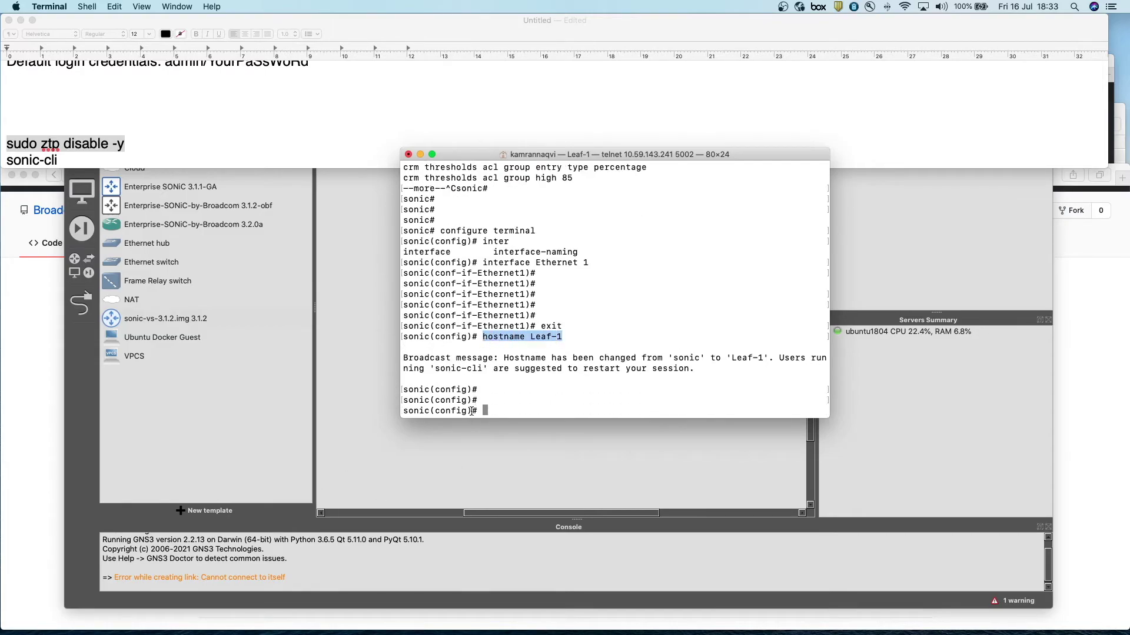
left_click_drag(478, 411, 410, 410)
left_click(530, 408)
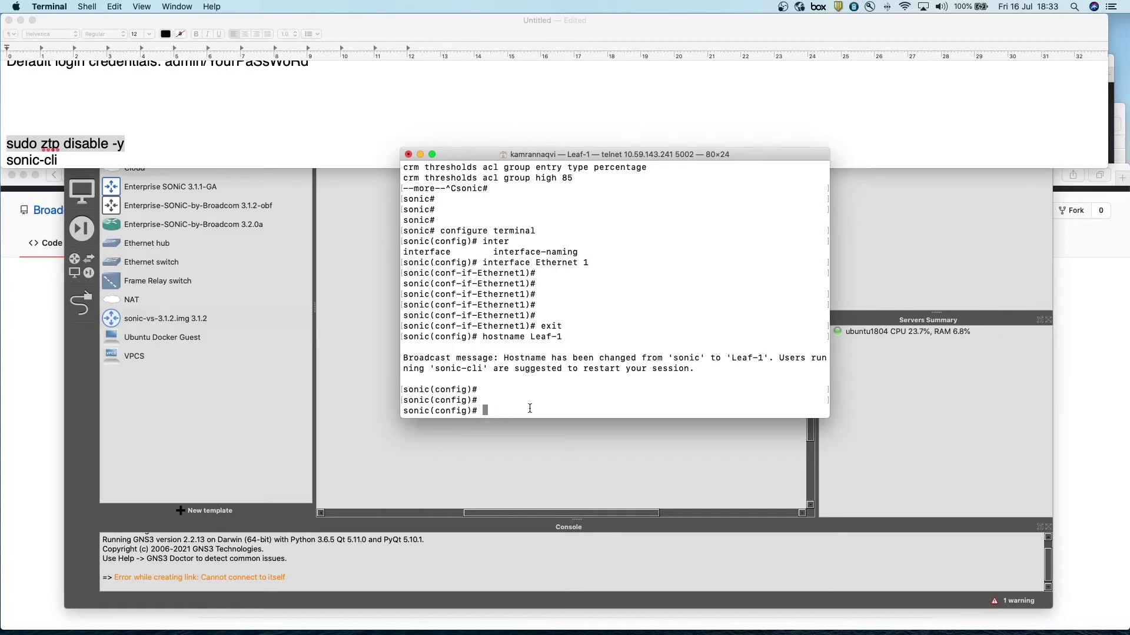
- End configuration, exit, and restart sonic-cli so the prompt reads Leaf-1#
type("end")
key("Return")
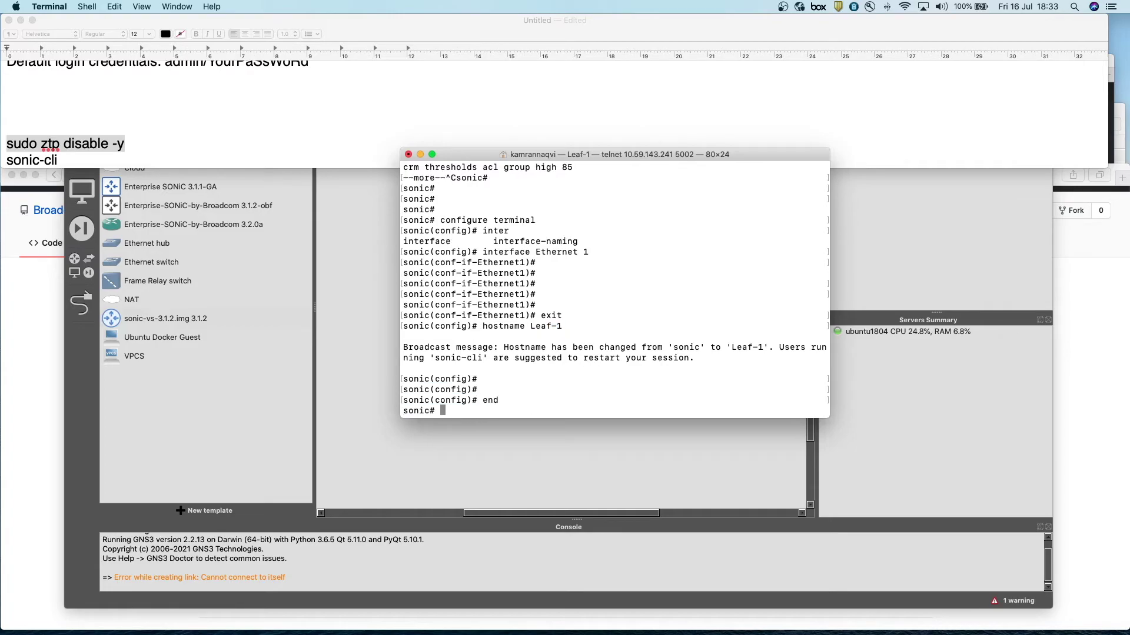
type("exit")
key("Return")
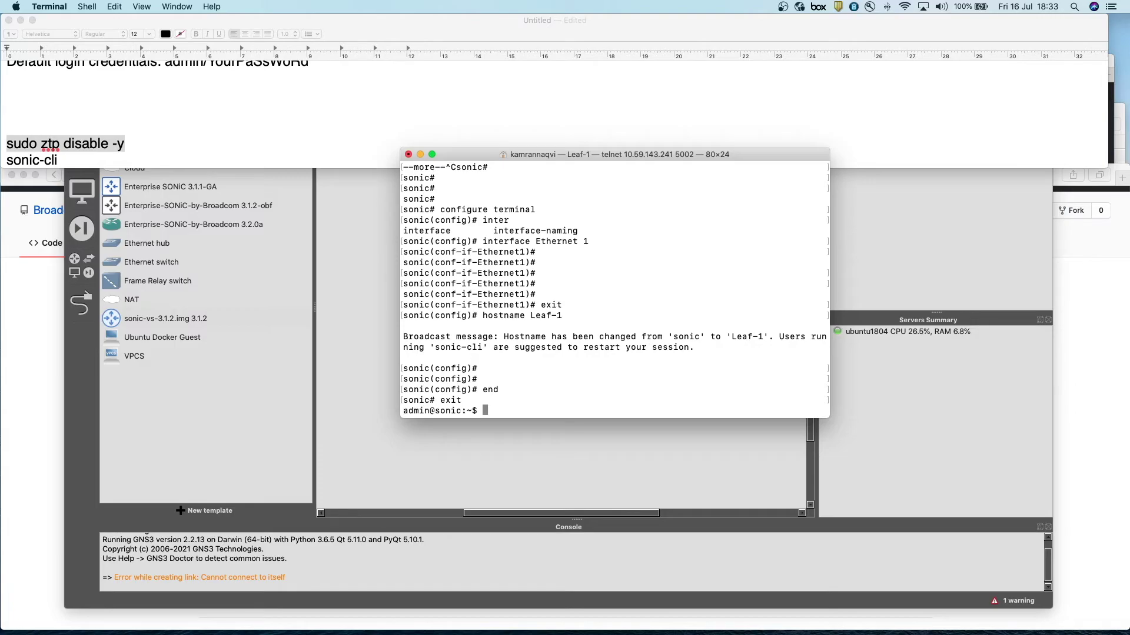
key("super+v")
key("Return")
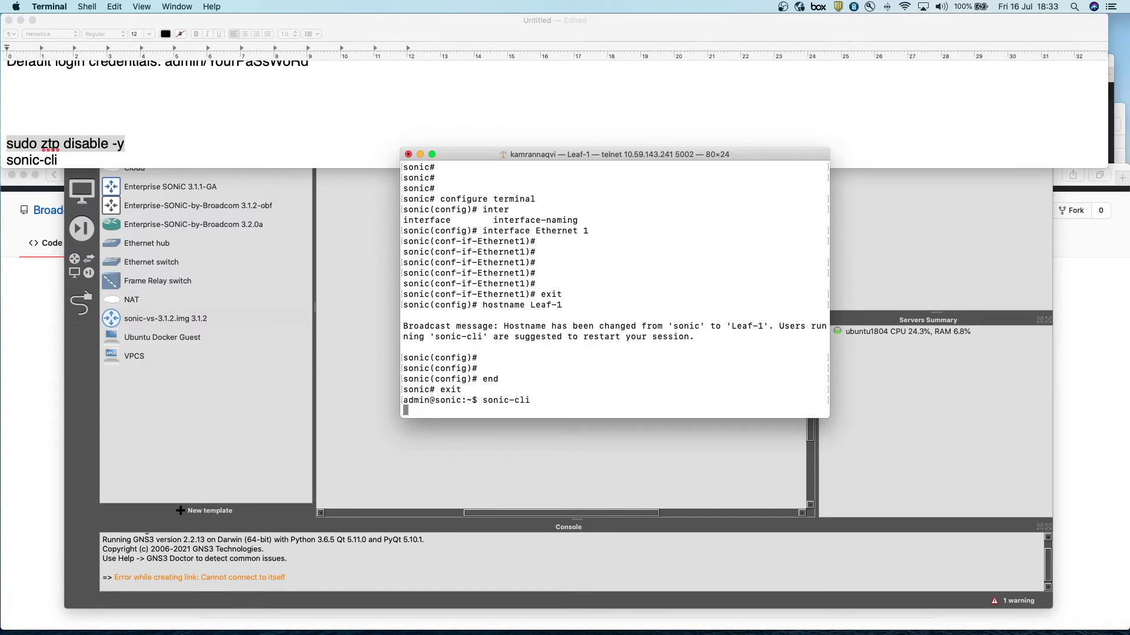
key("Return")
key("Return")
key("Return")
key("Return")
key("Return")
key("Return")
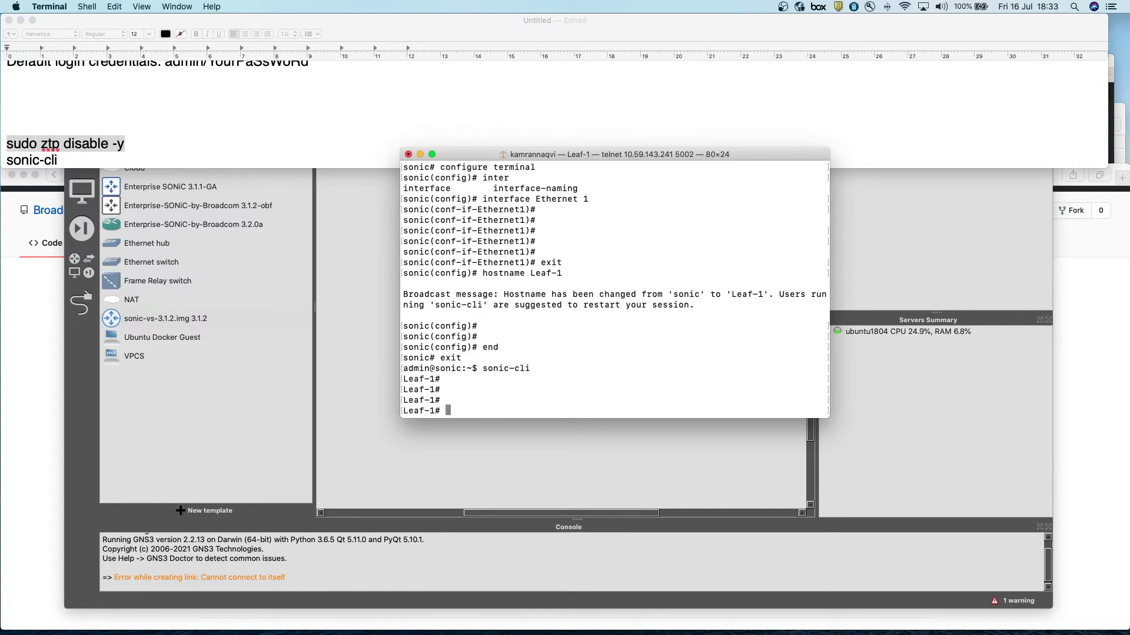
key("Return")
type("s")
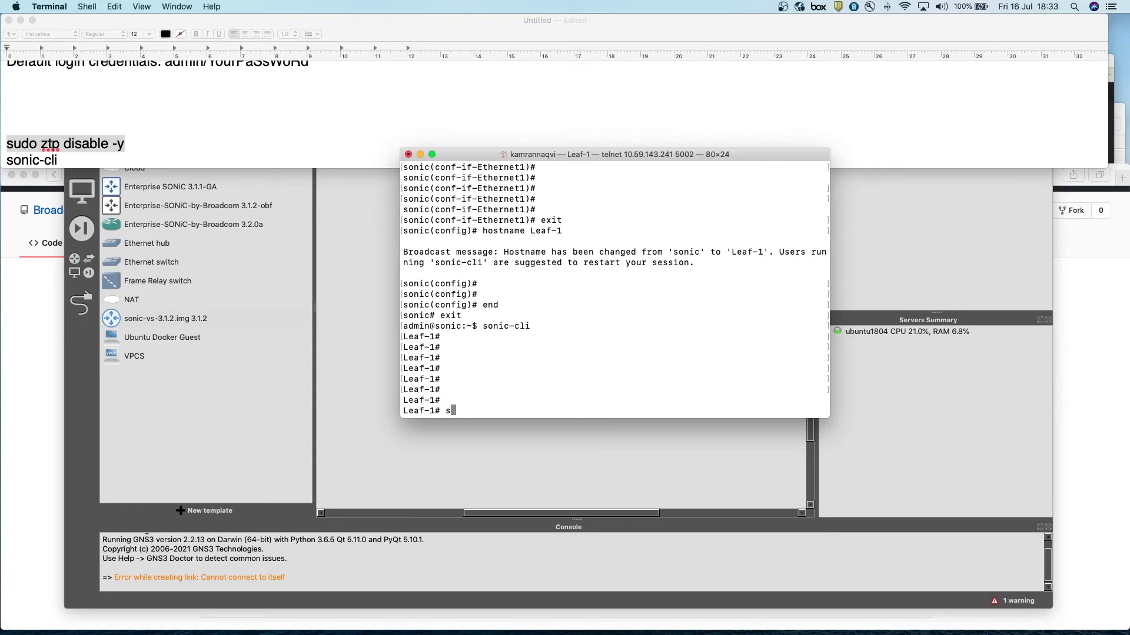
type("how version")
- Run show version and highlight the Config DB Version and HwSKU lines
key("Return")
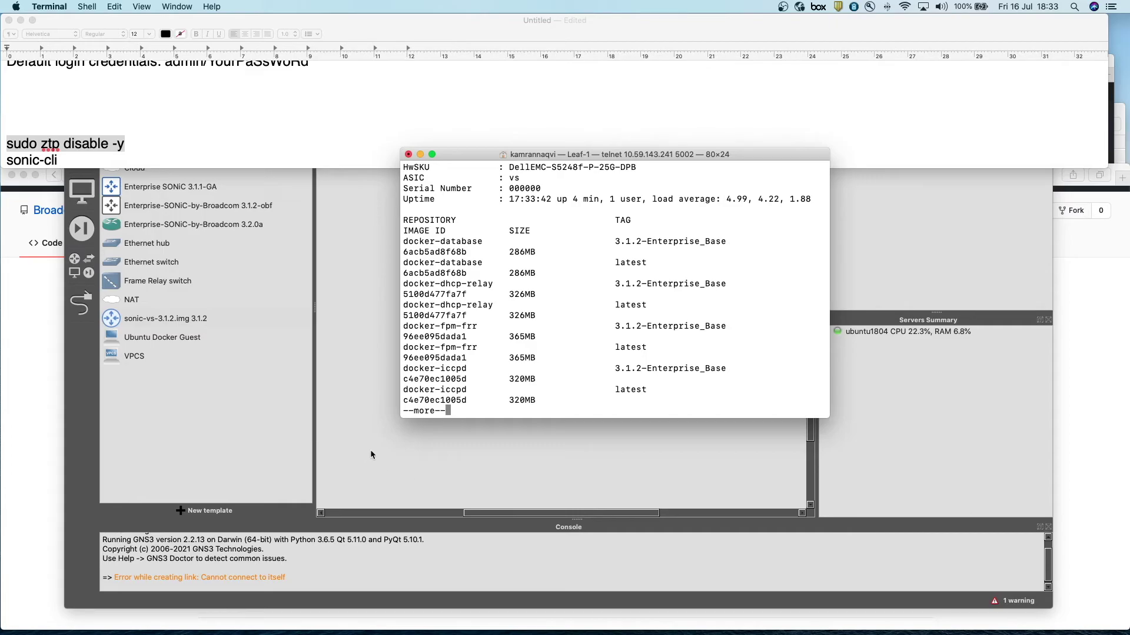
scroll(602, 299, "up", 4)
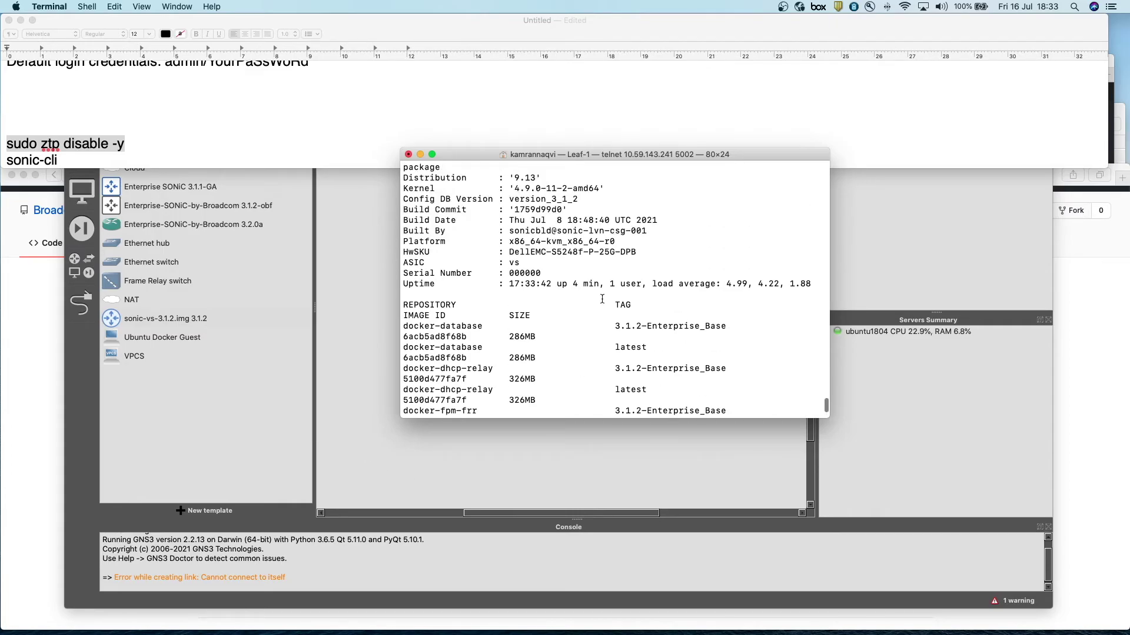
left_click_drag(586, 200, 399, 202)
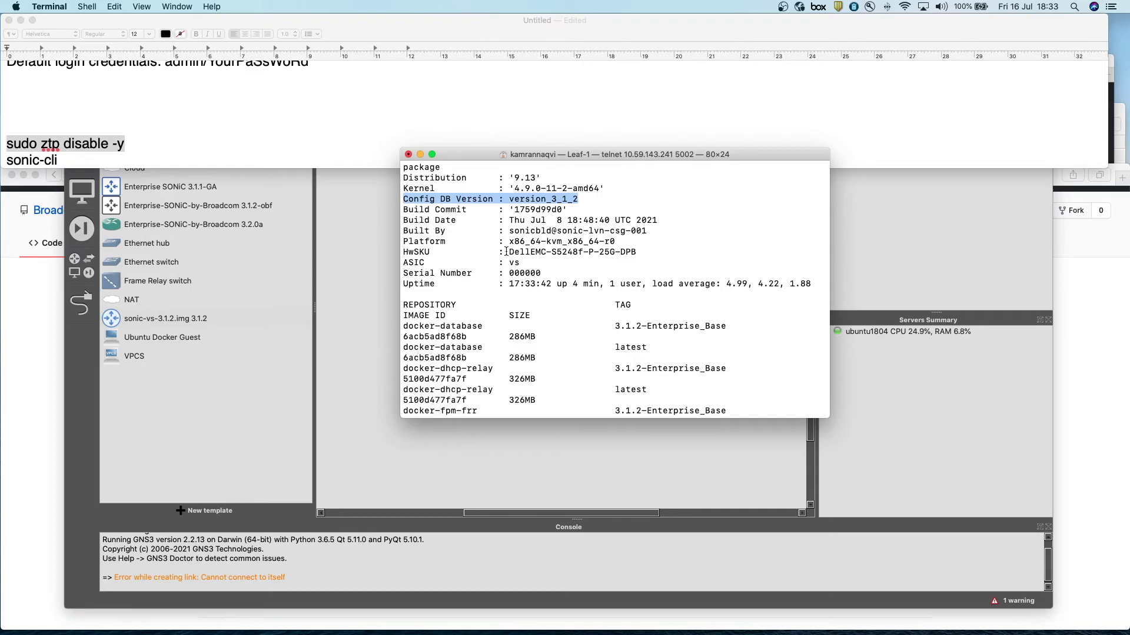
left_click_drag(507, 252, 651, 254)
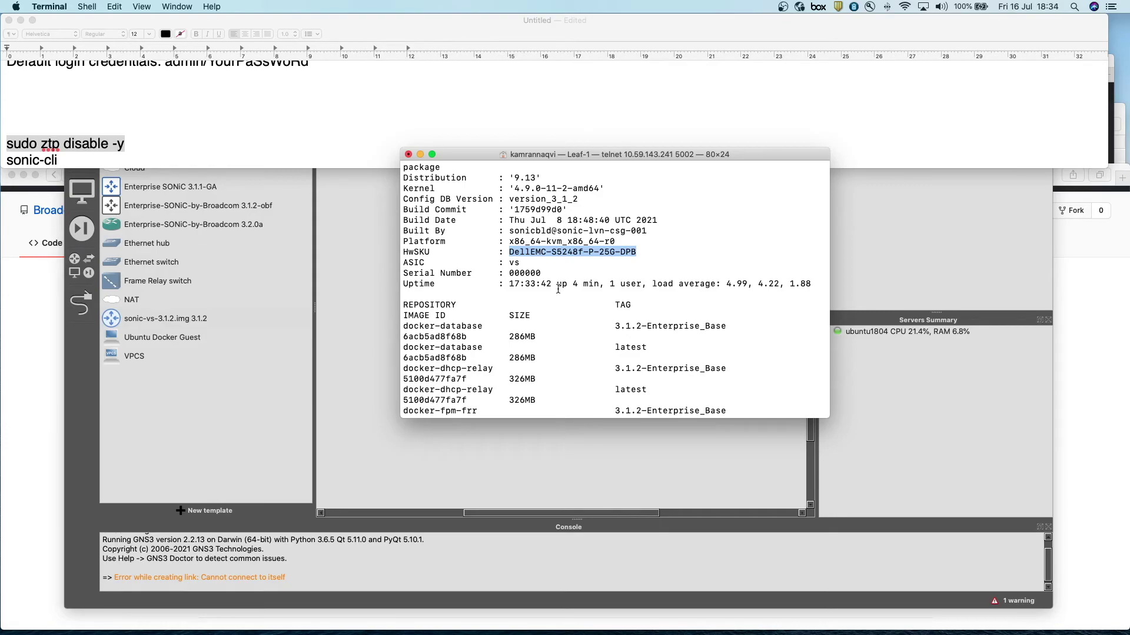
- Widen the console to 121 columns and page through the docker image list to the end
key("space")
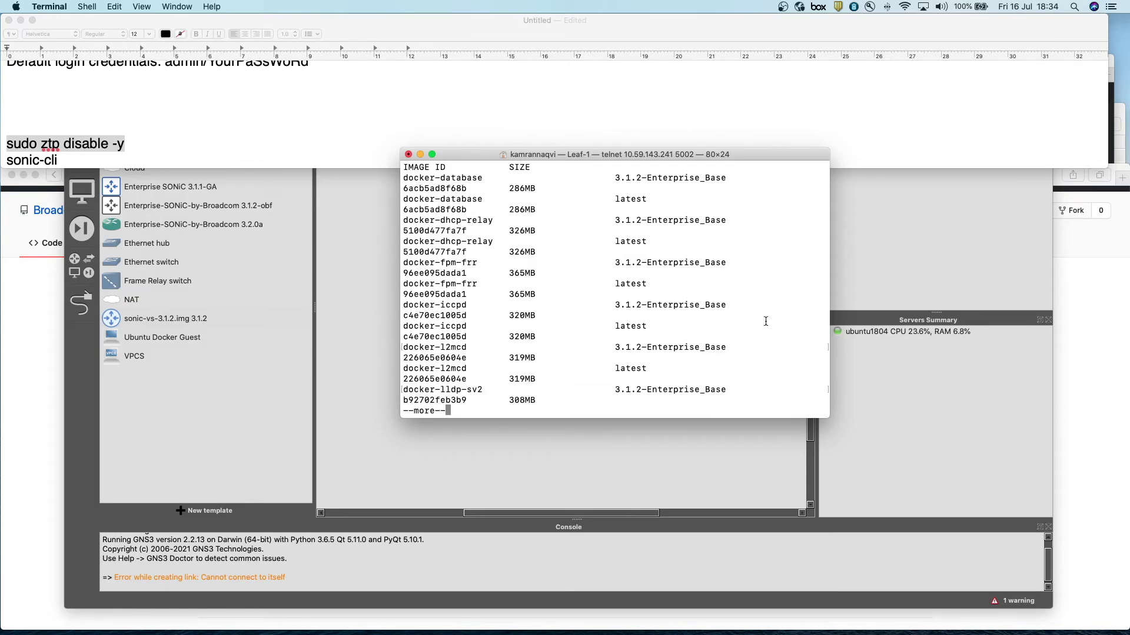
left_click_drag(826, 294, 1046, 294)
key("Return")
key("Return")
key("Return")
key("Return")
key("Return")
key("Return")
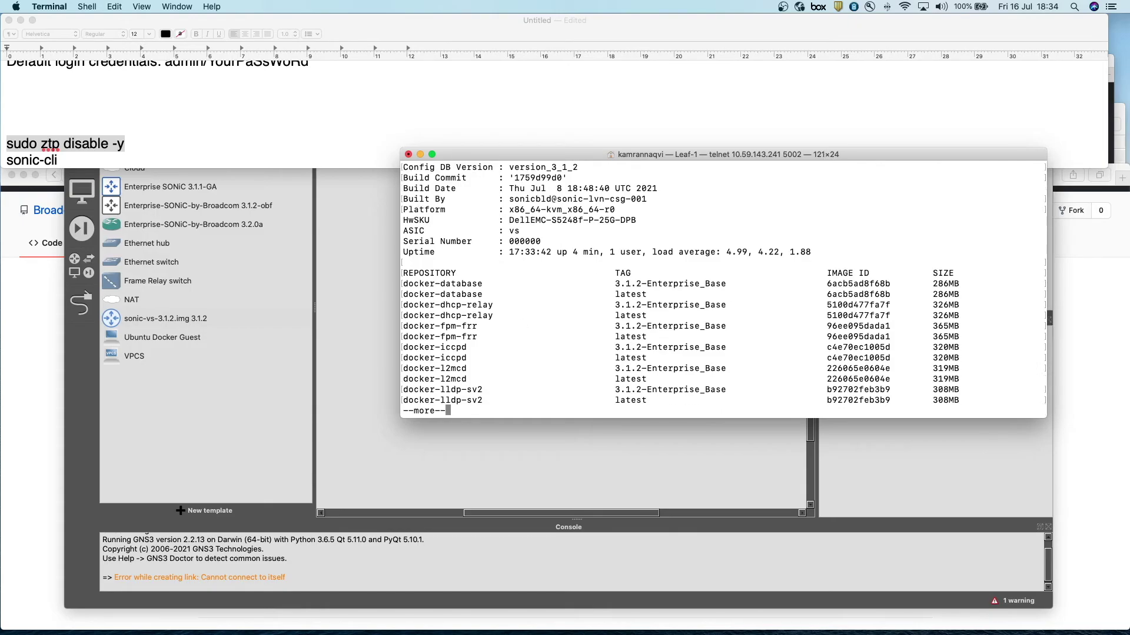
key("Return")
key("Return")
key("Return")
key("Return")
key("Return")
key("Return")
key("Return")
key("Return")
key("Return")
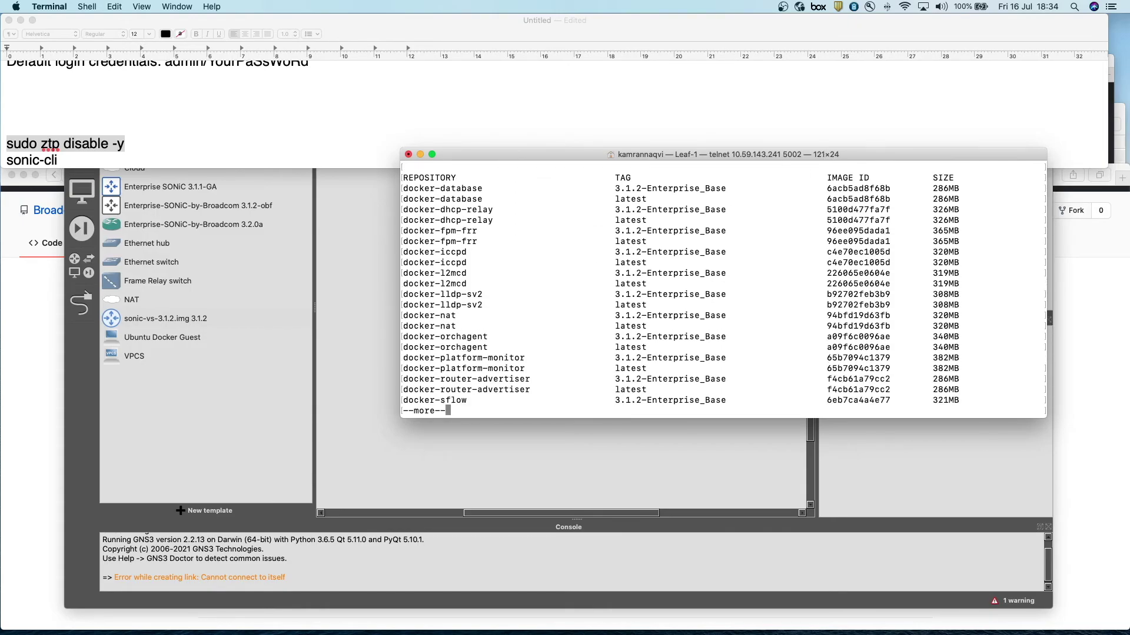
key("Return")
key("Return")
key("Return")
key("Return")
key("Return")
key("Return")
key("Return")
key("Return")
key("Return")
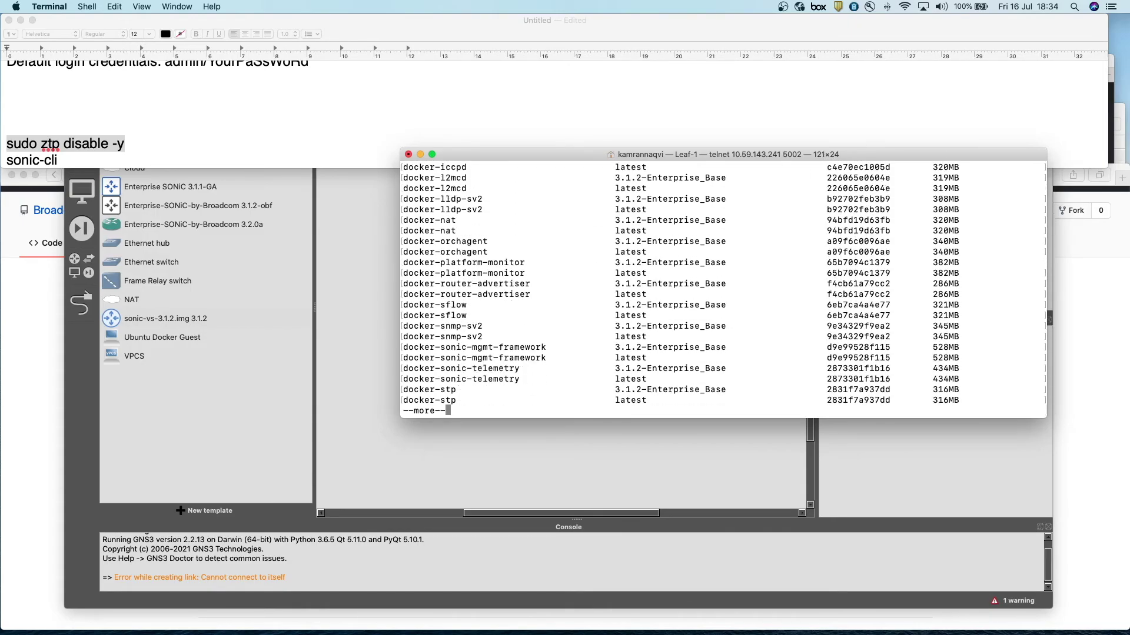
key("Return")
key("Return")
key("Return")
key("Return")
key("Return")
key("Return")
key("Return")
key("Return")
key("Return")
key("Return")
key("Return")
key("Return")
key("Return")
key("Return")
key("Return")
key("Return")
key("Return")
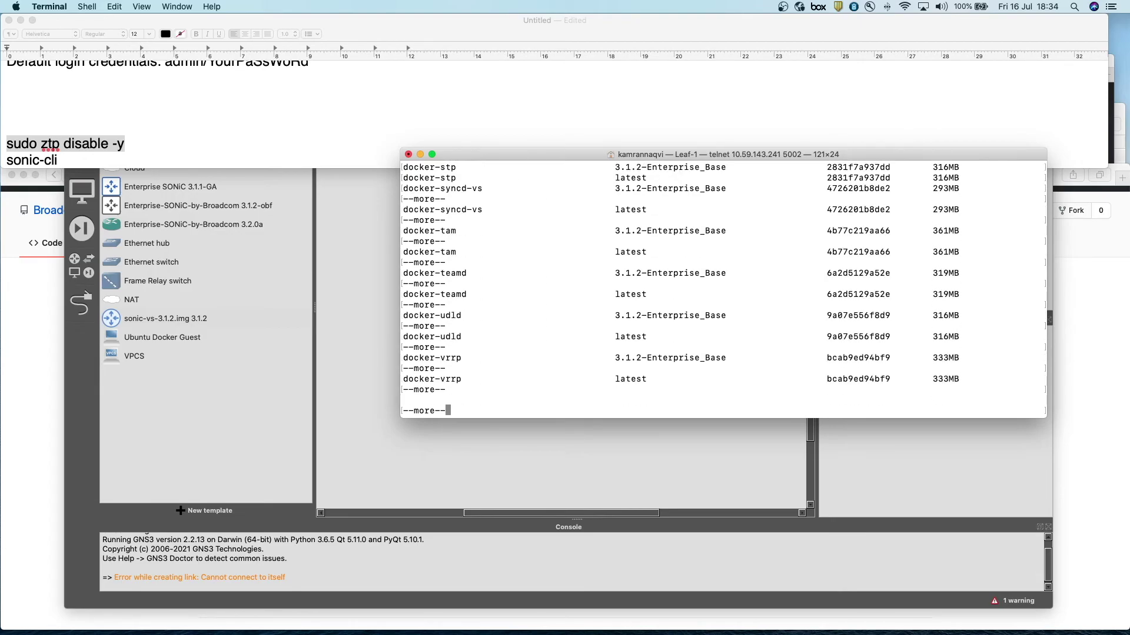
key("Return")
key("Return")
key("Return")
key("Return")
key("Return")
key("Return")
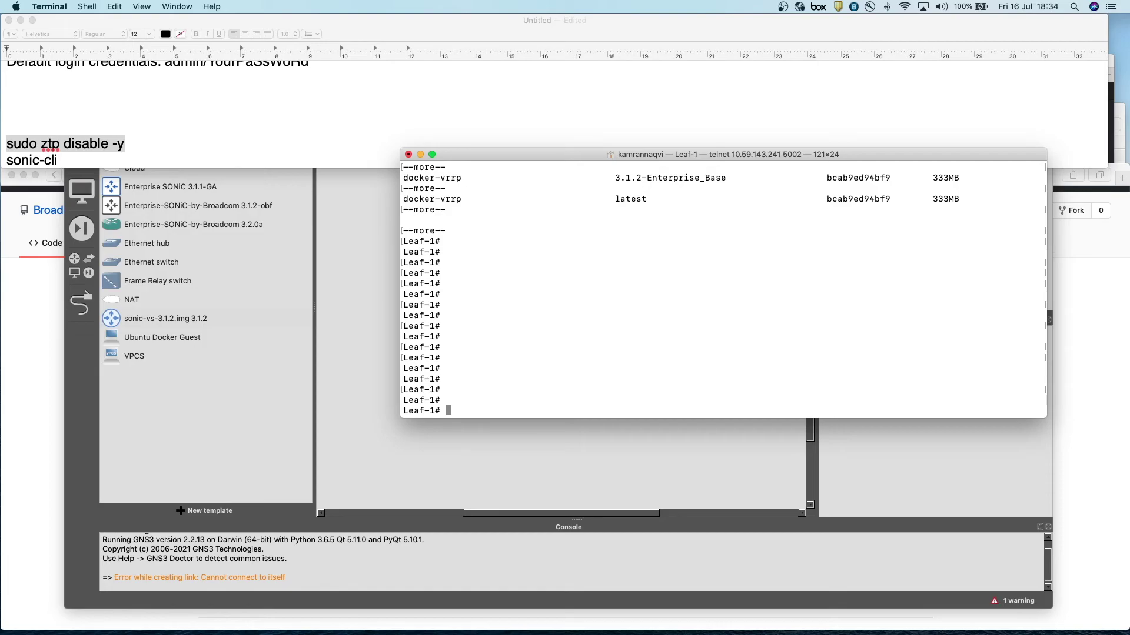
- Save Leaf-1's configuration with write memory and return to the GNS3 topology
type("write")
type("memory")
key("Return")
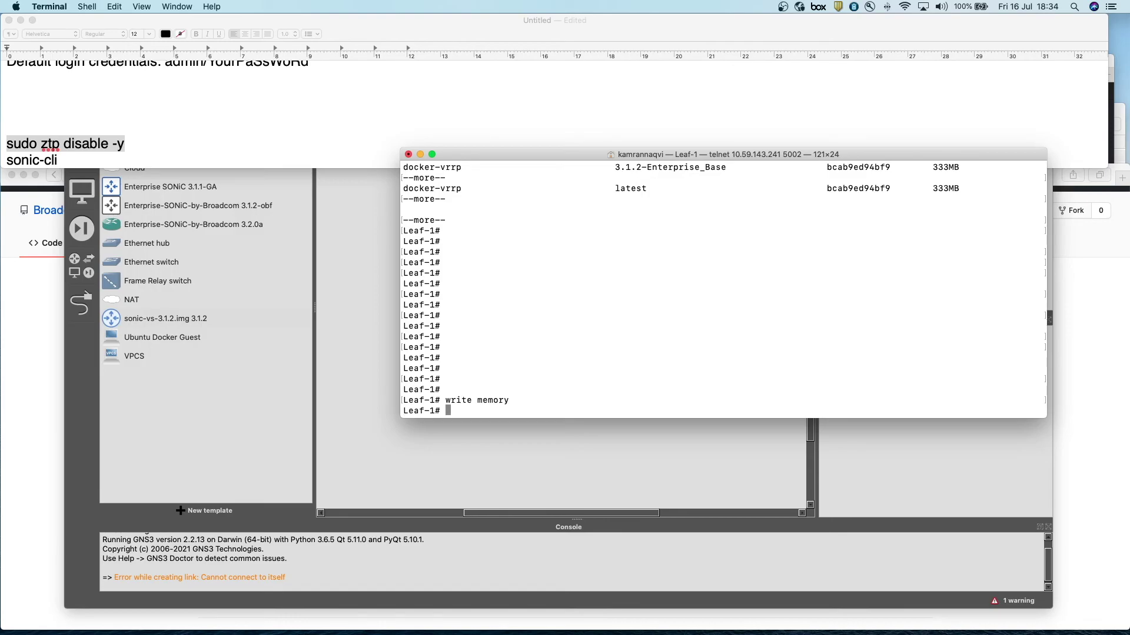
key("Return")
key("Return")
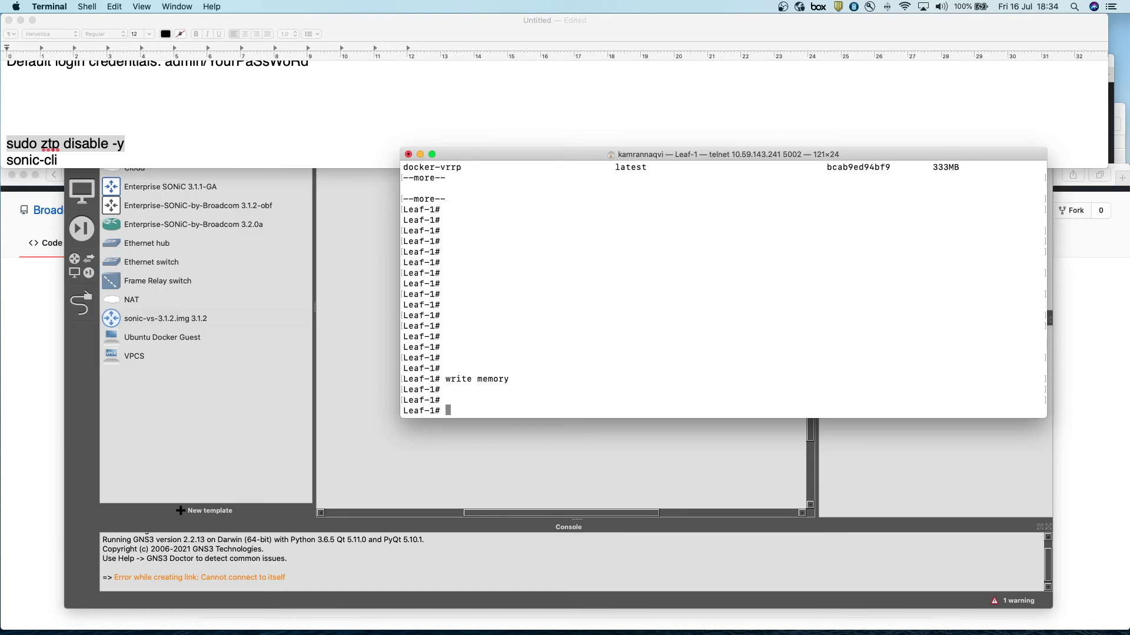
left_click(371, 337)
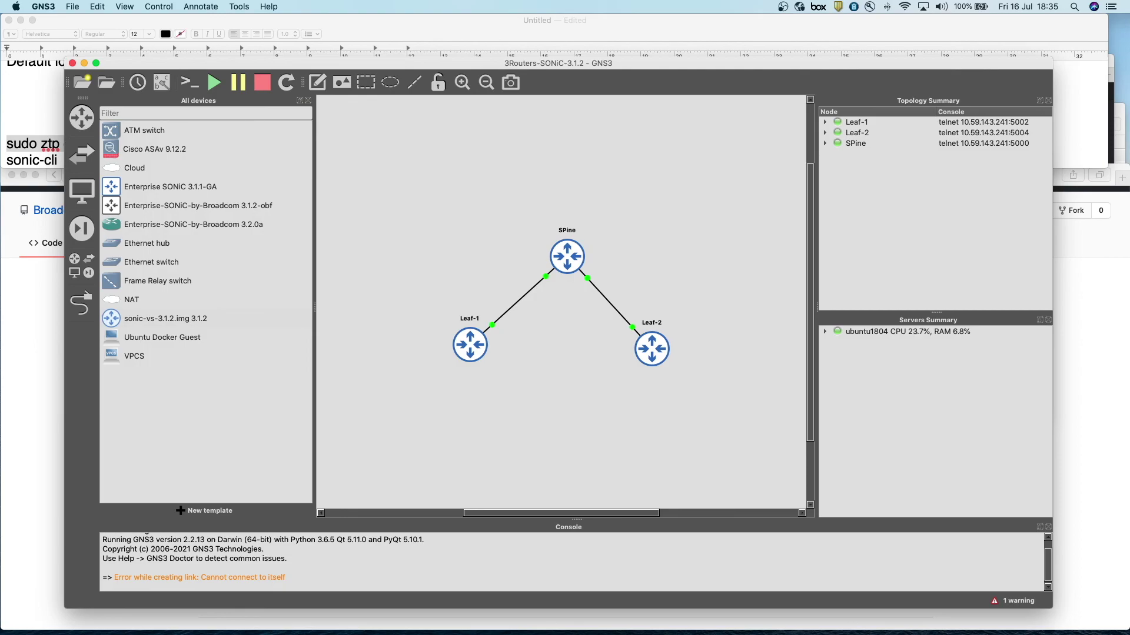
- Bring the Safari GitHub 3.1.2 release page, then the TextEdit notes, to the front
left_click(50, 302)
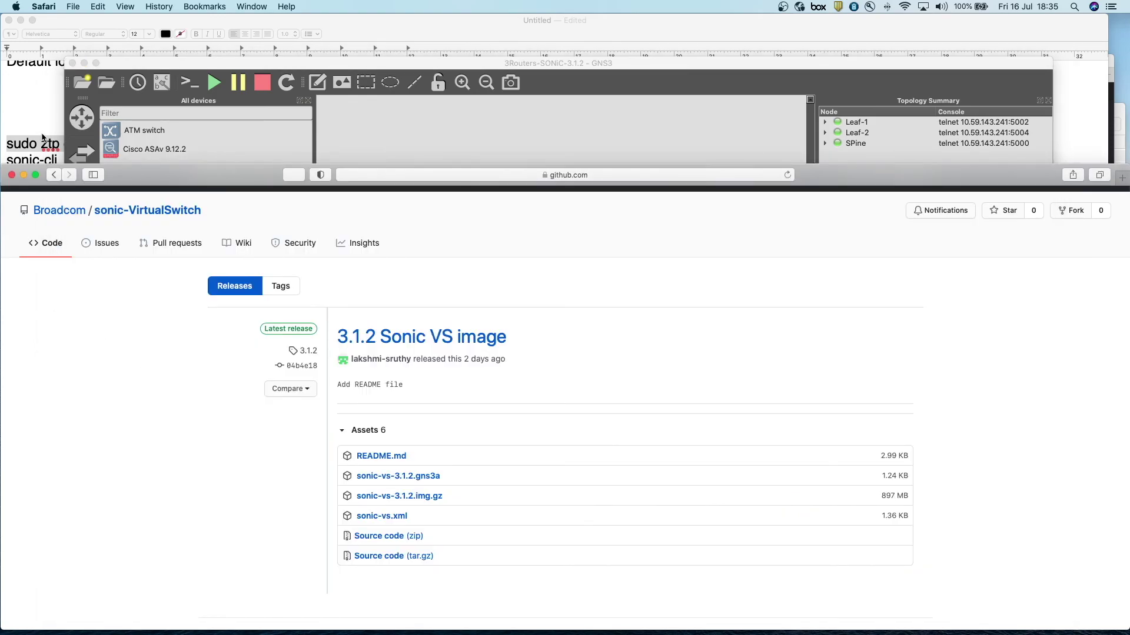
left_click(41, 109)
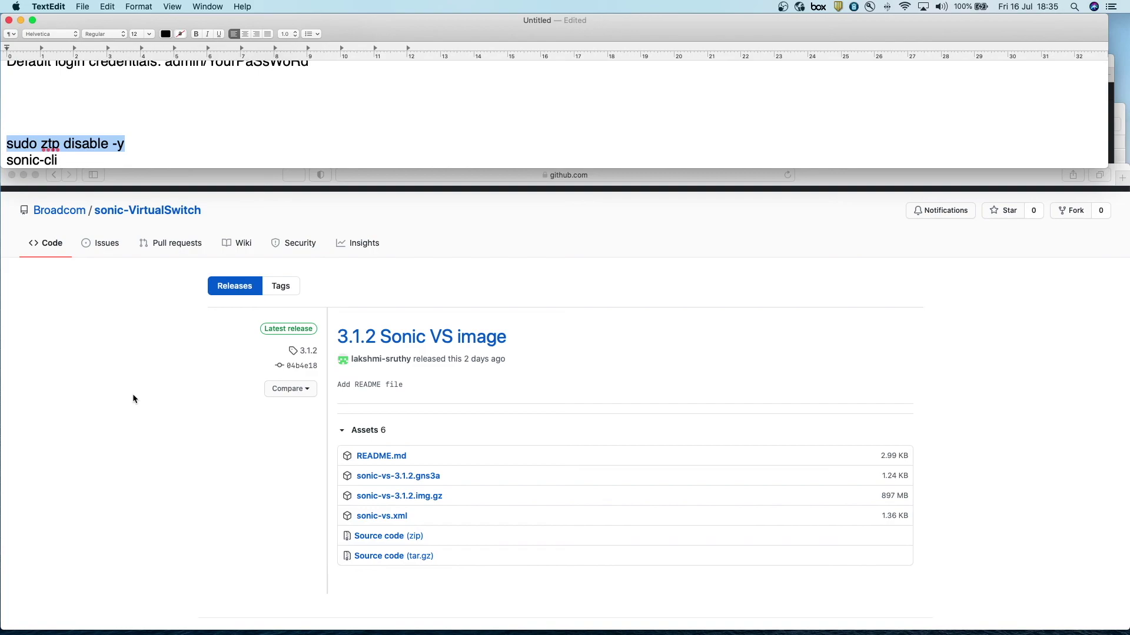